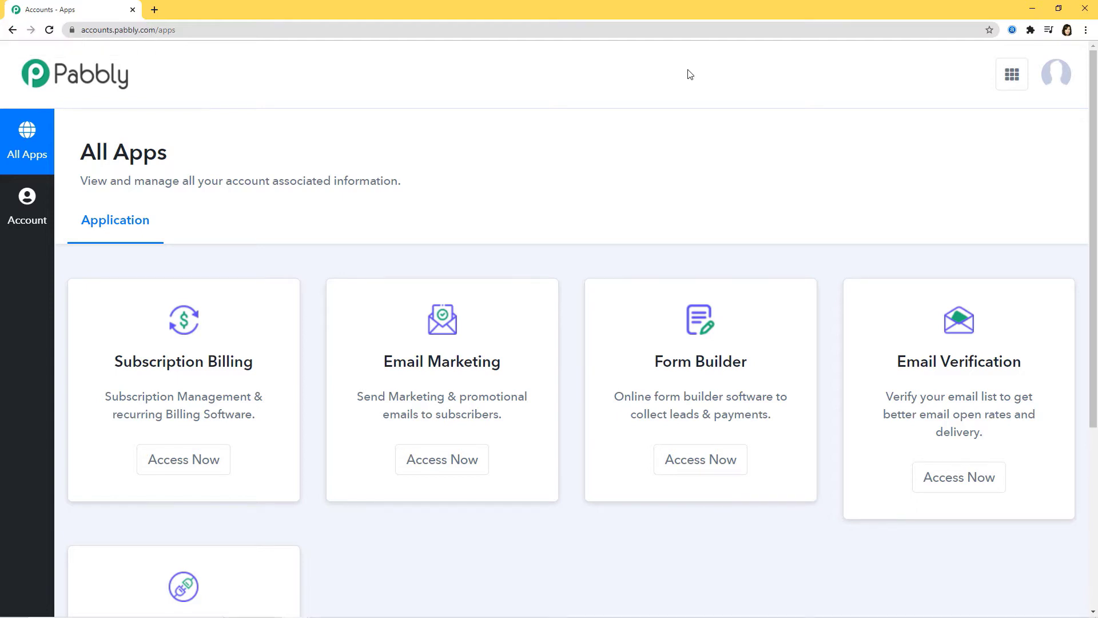
Open the Connect application from the All Apps page and look over its workflow dashboard
scroll(689, 95, "down", 5)
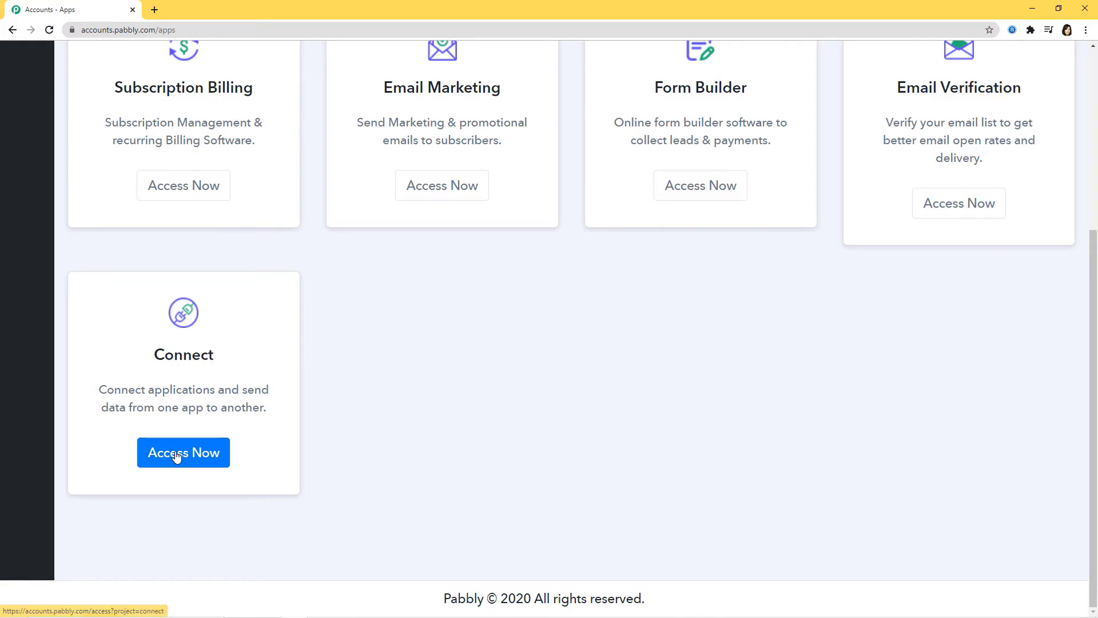
left_click(170, 454)
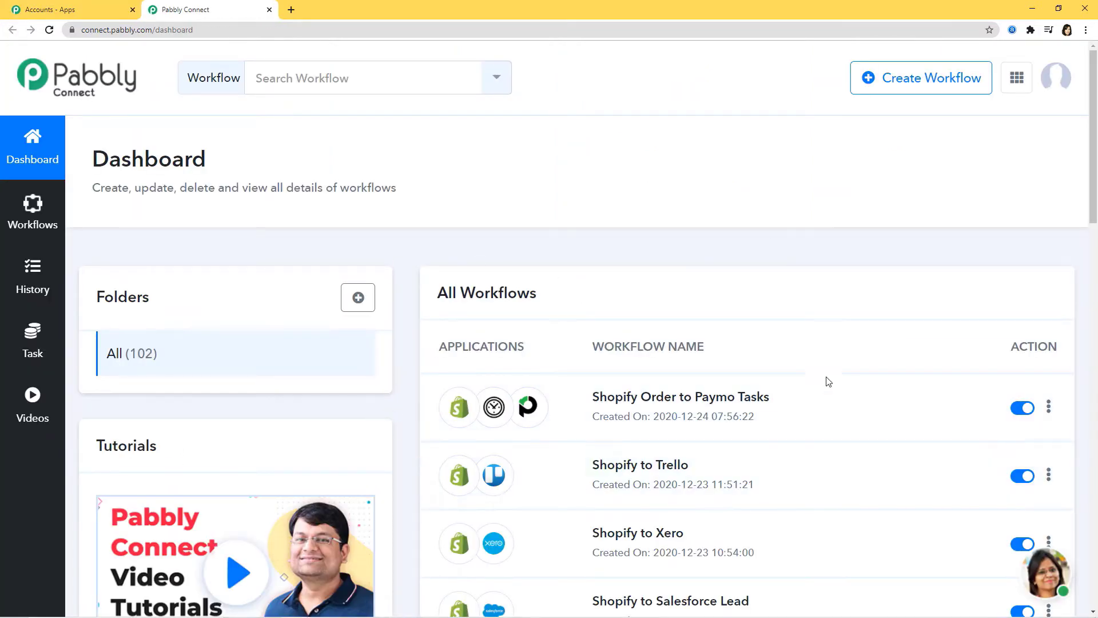
scroll(784, 422, "down", 3)
scroll(784, 422, "up", 3)
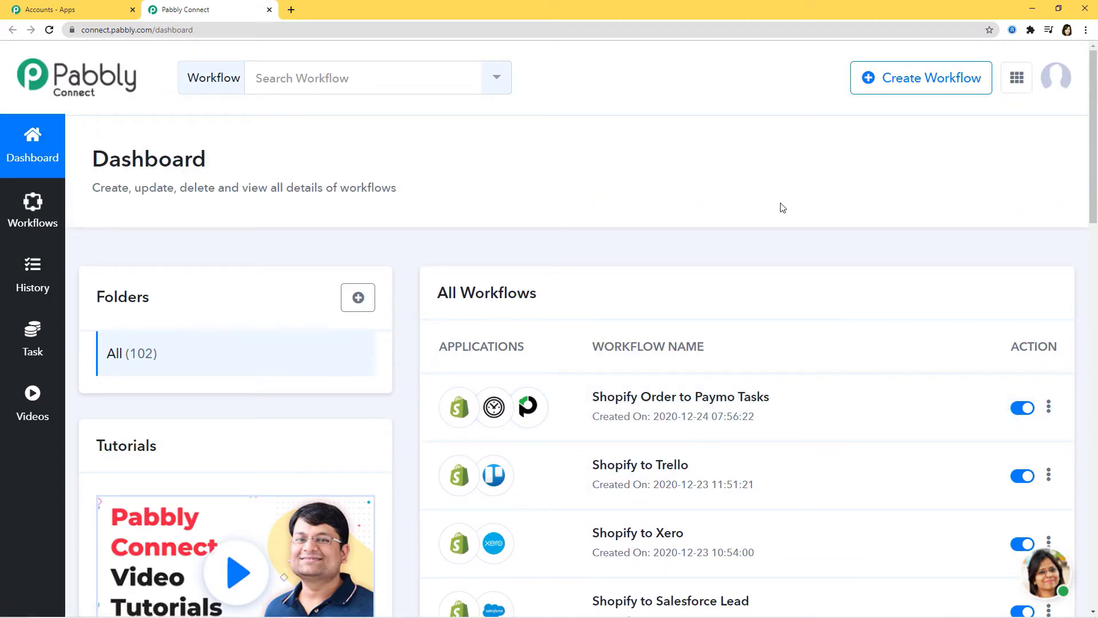
Create a new workflow named "Eventbrite to WordPress"
left_click(908, 83)
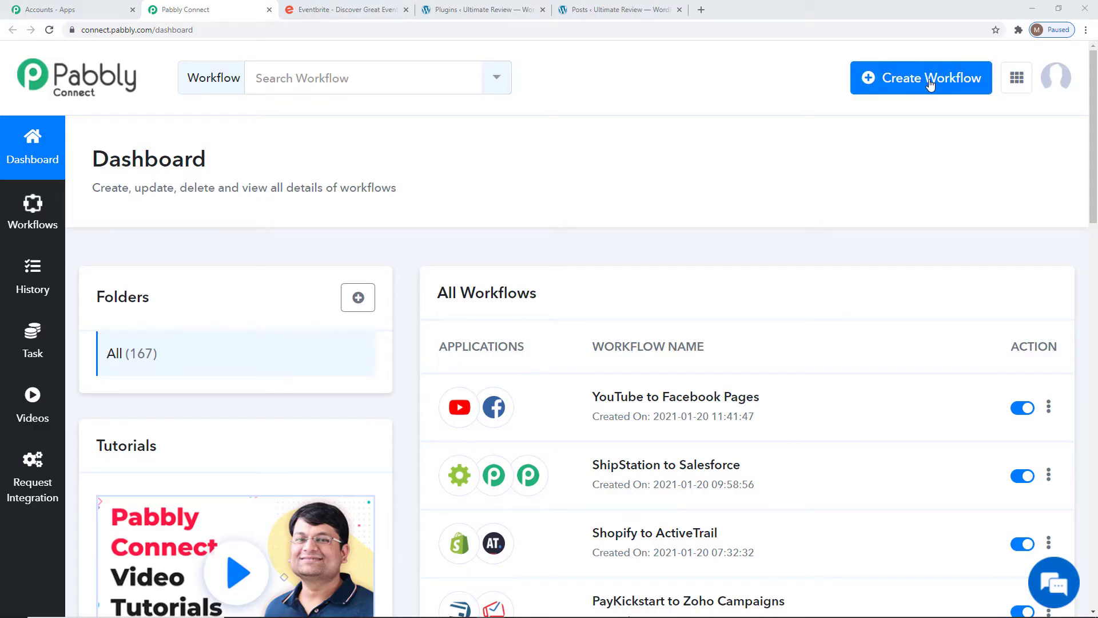
left_click(930, 83)
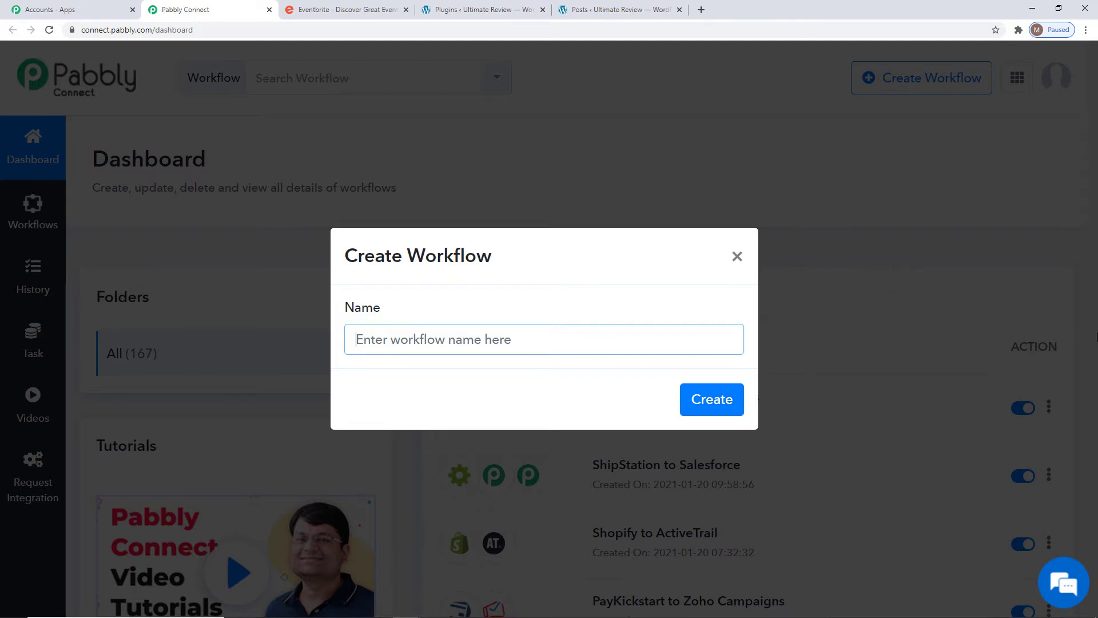
type("Eventbr")
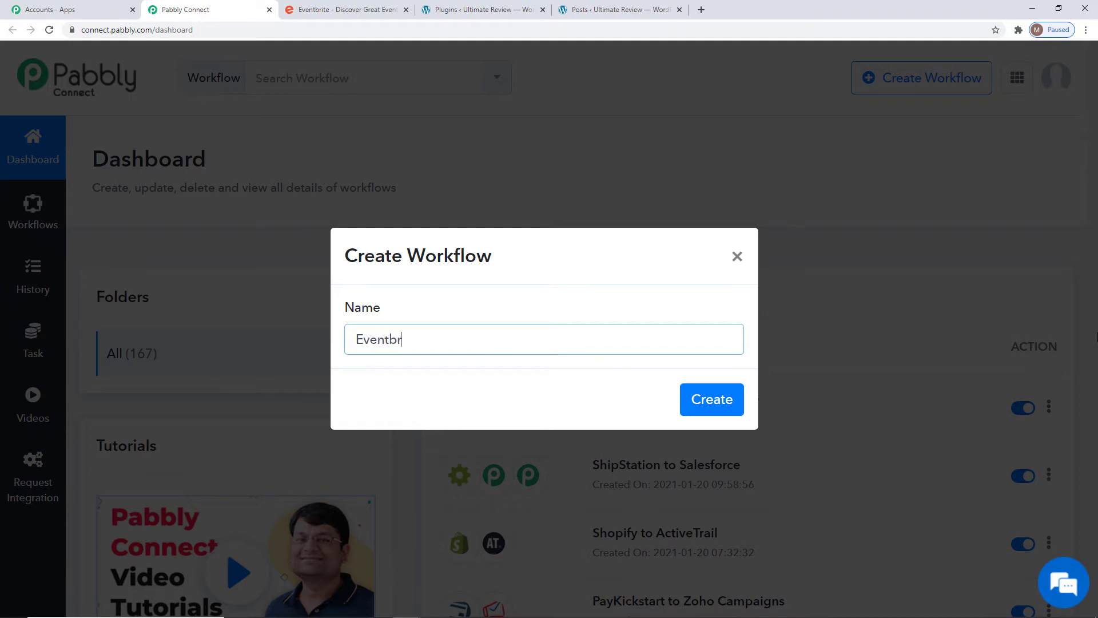
type("ite to WordPress")
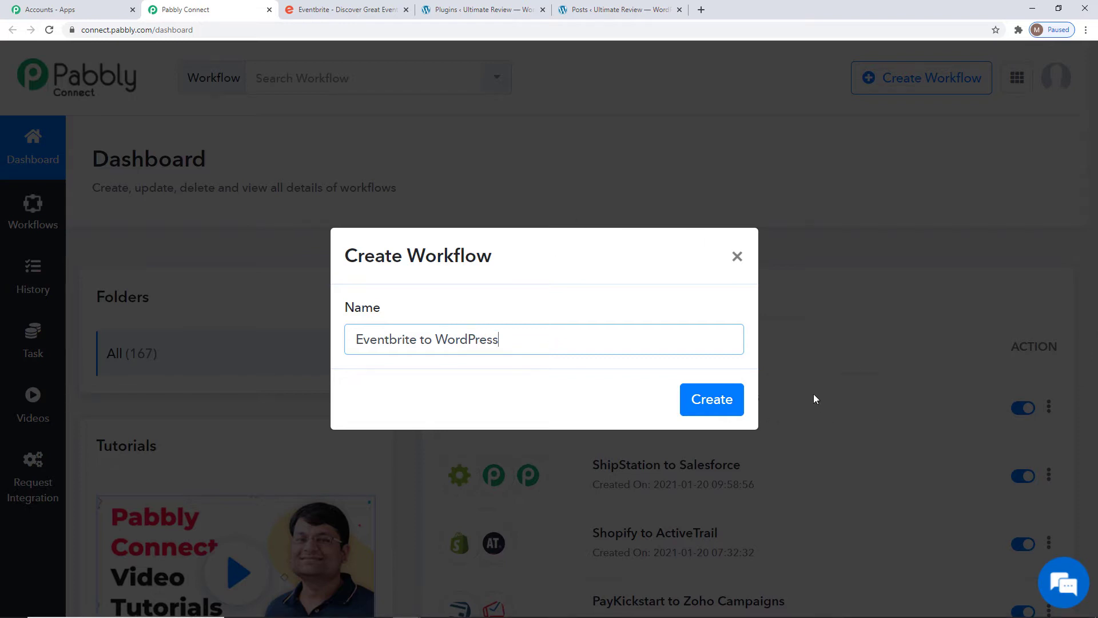
left_click(728, 403)
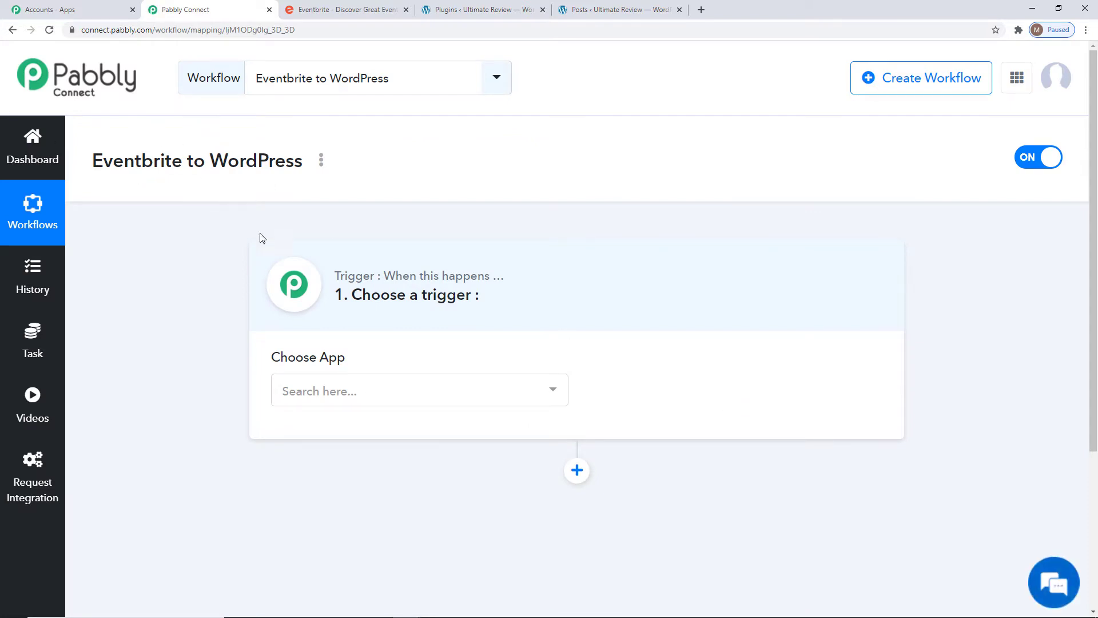
Set the workflow's trigger app to Eventbrite with Event Published as the trigger event
left_click(411, 393)
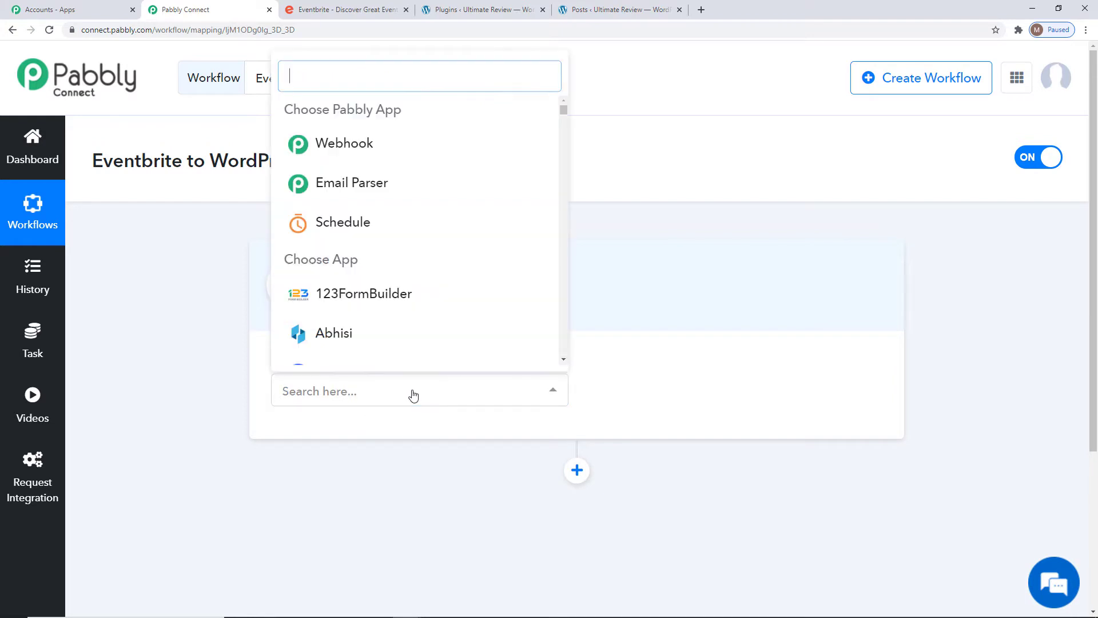
type("Event")
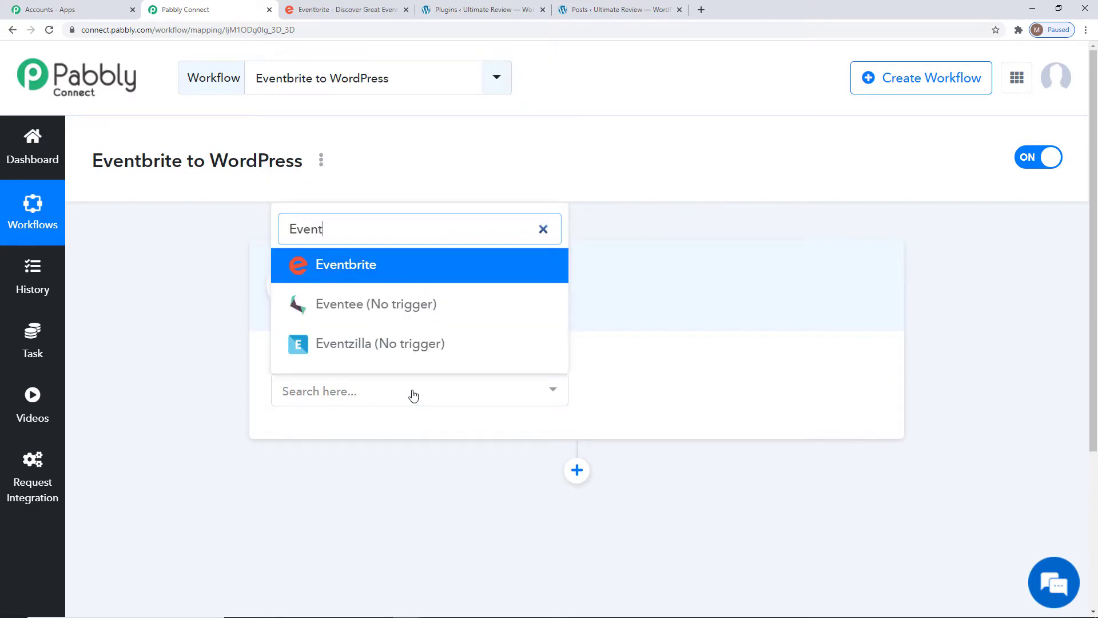
left_click(368, 262)
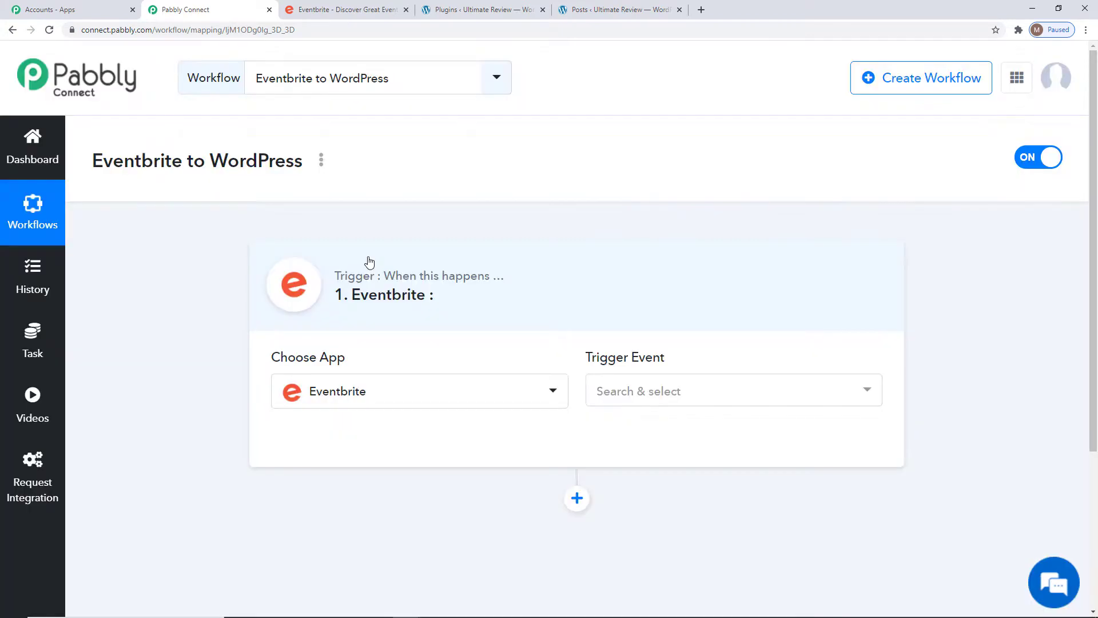
left_click(764, 387)
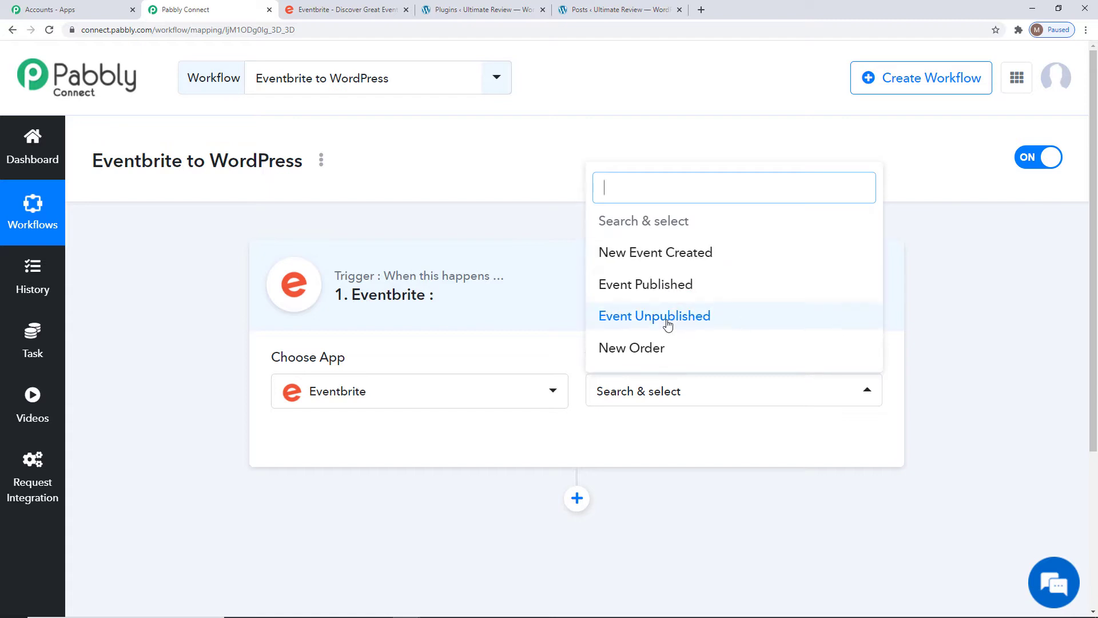
left_click(672, 284)
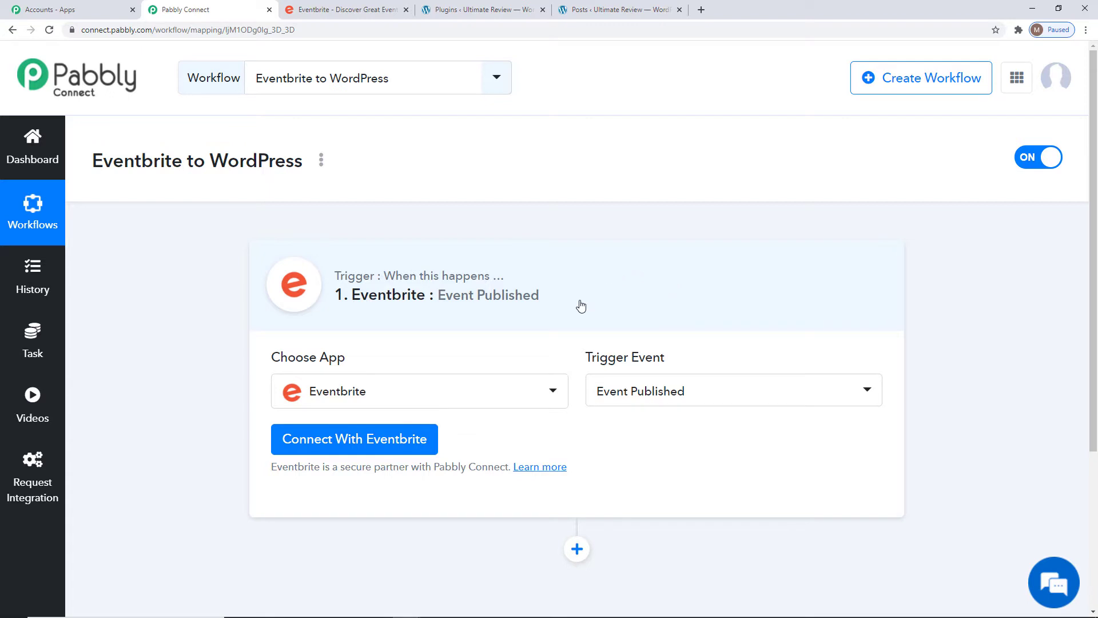
left_click_drag(584, 360, 670, 361)
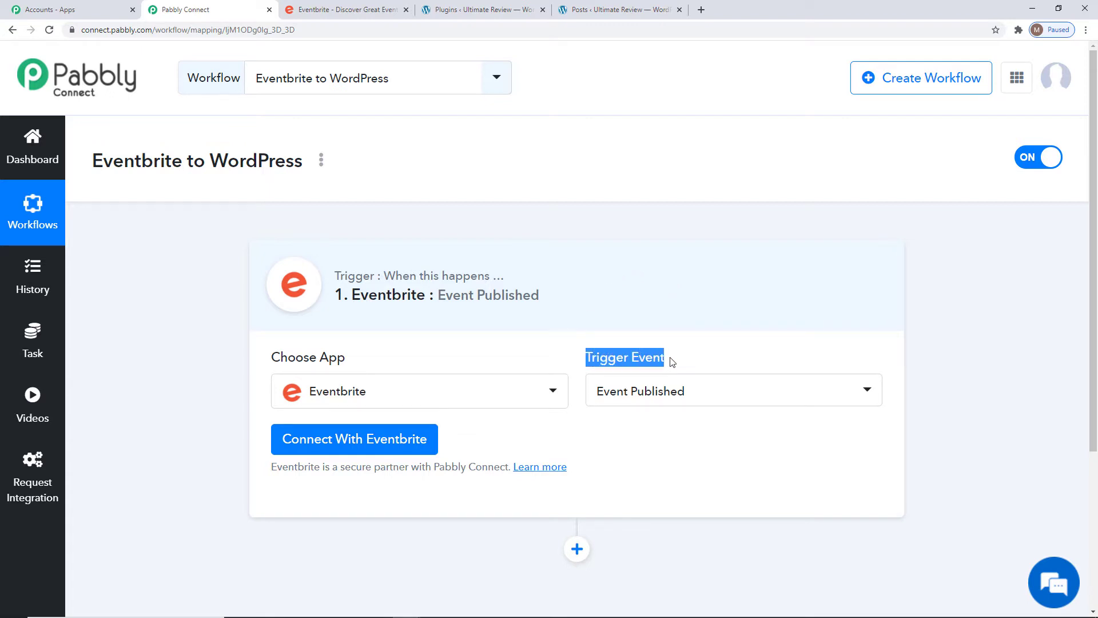
left_click(659, 363)
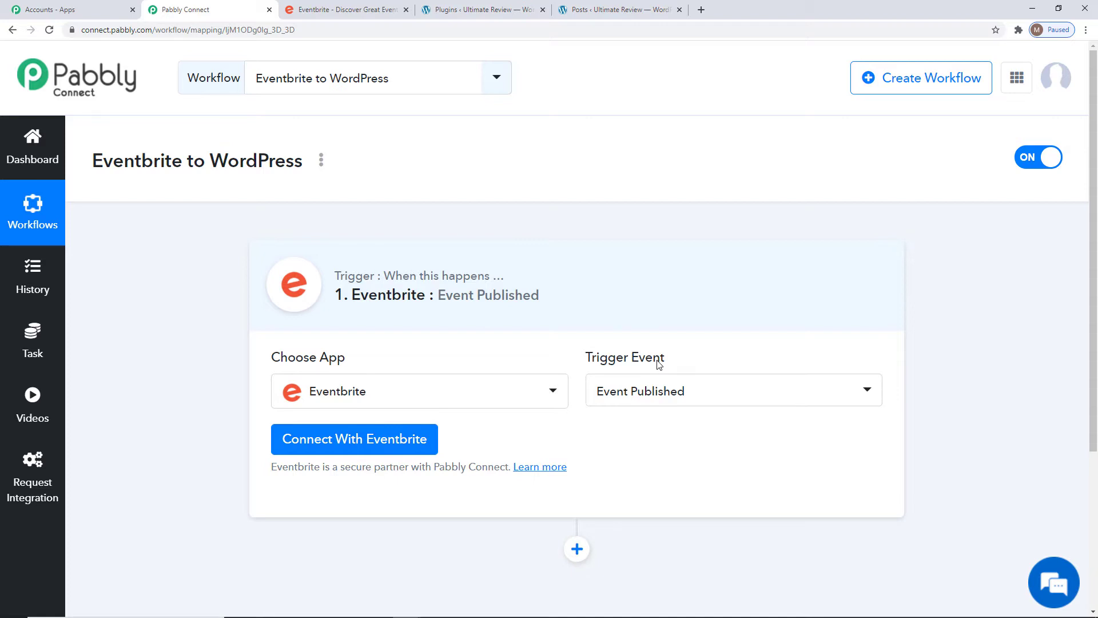
Connect the trigger to Eventbrite with new credentials and allow Pabbly Connect to access the Eventbrite account
scroll(658, 364, "down", 2)
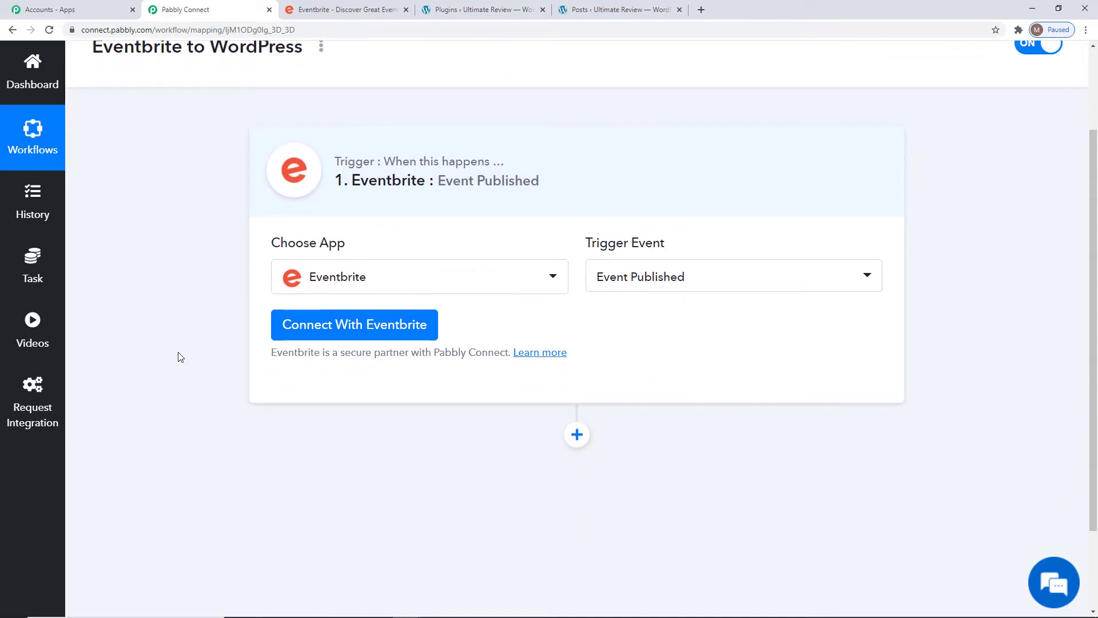
left_click(372, 335)
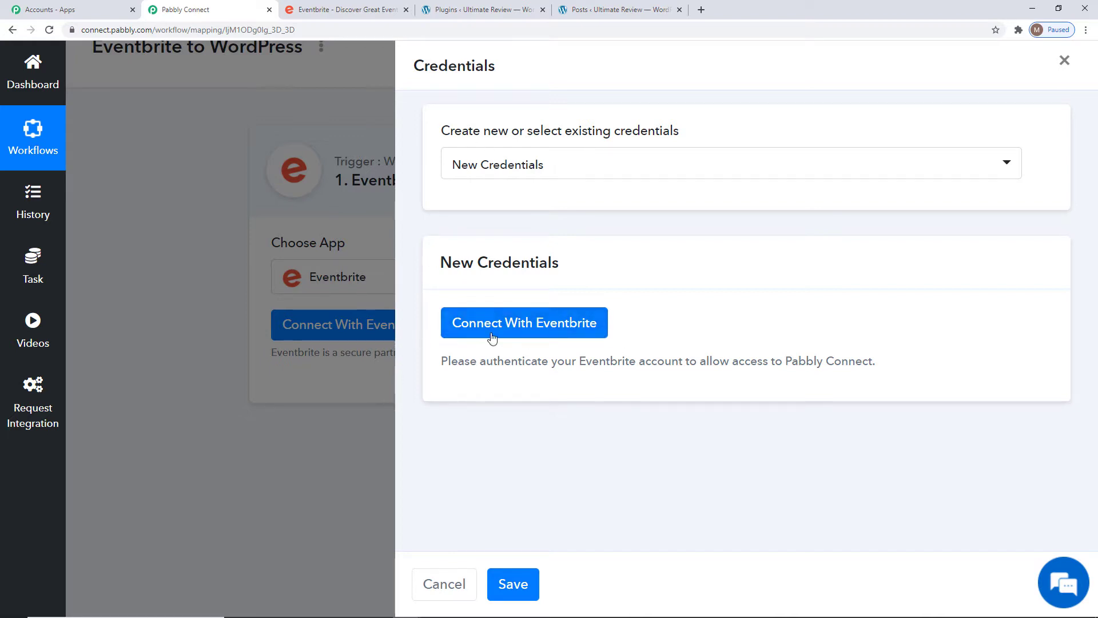
left_click(599, 170)
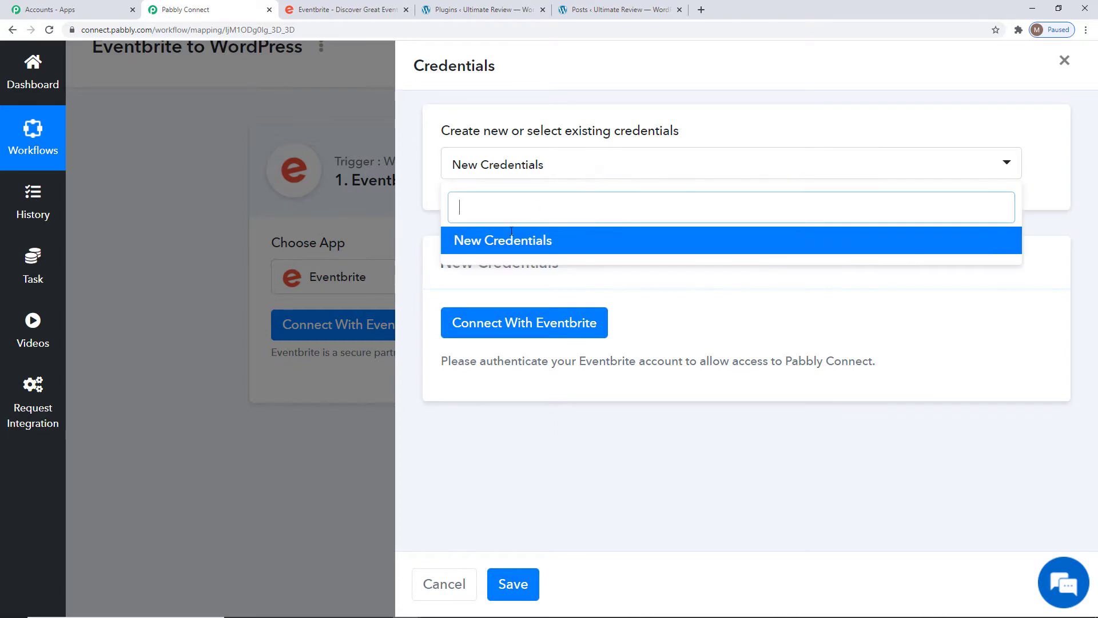
left_click(726, 280)
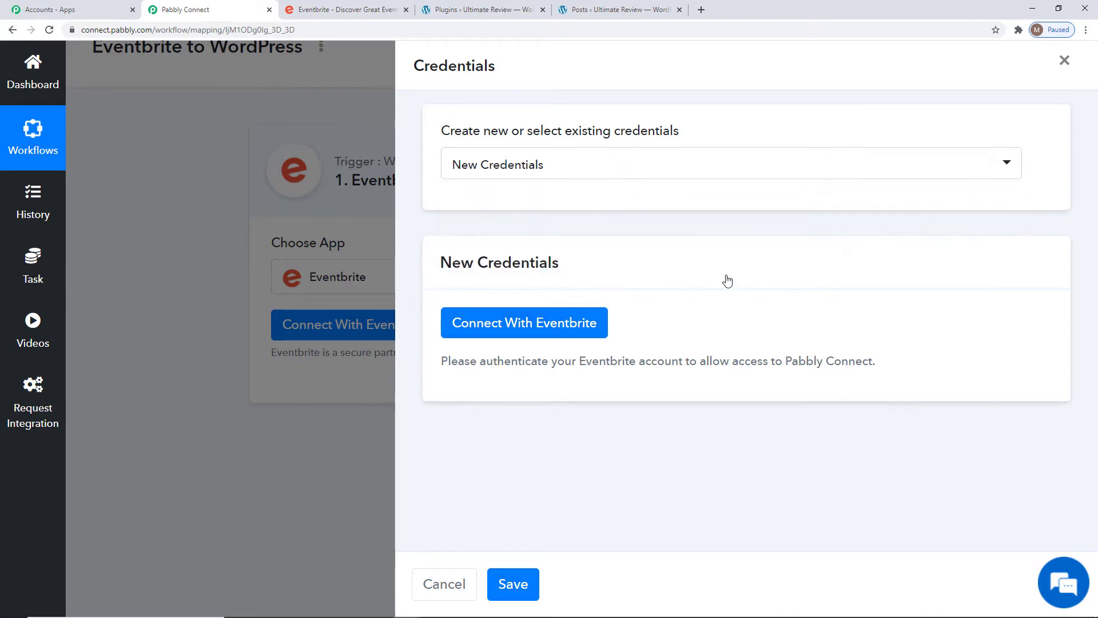
left_click(511, 333)
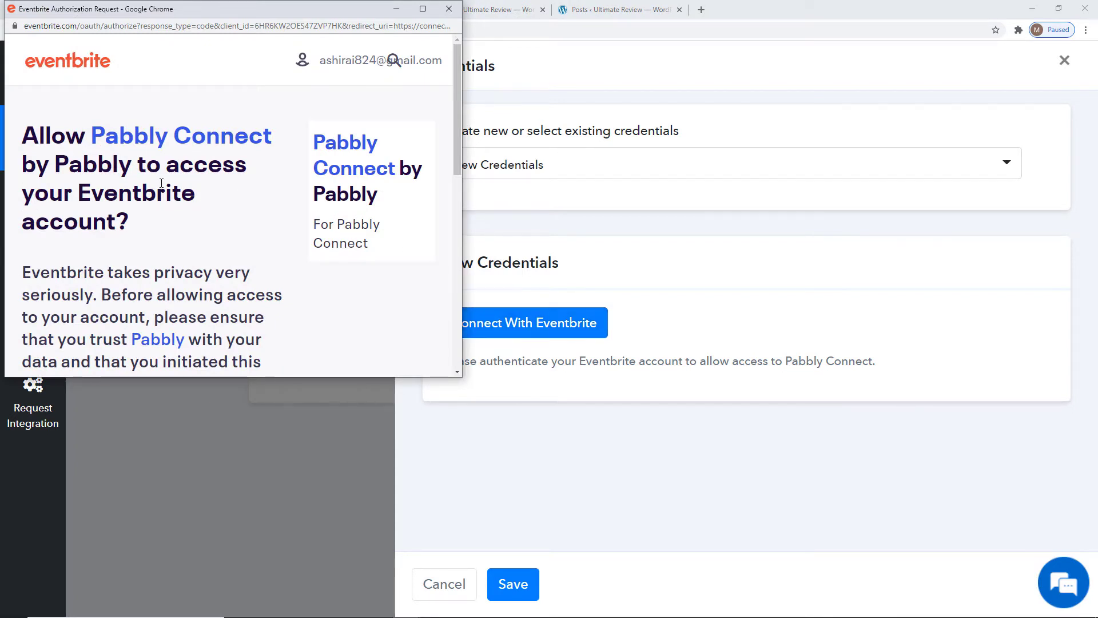
scroll(162, 183, "down", 8)
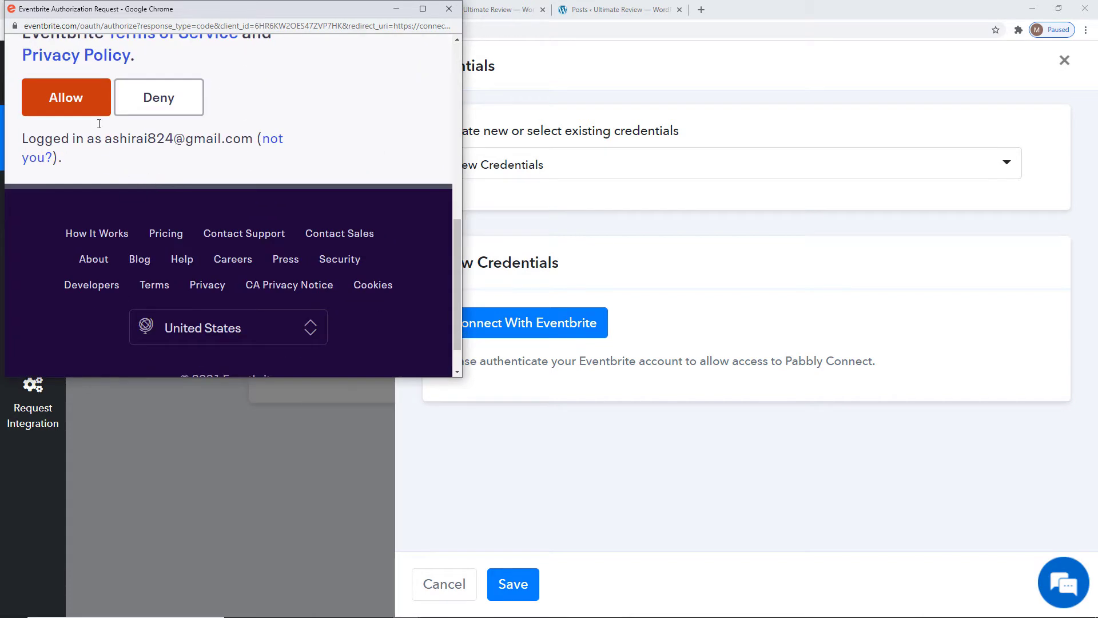
left_click(78, 96)
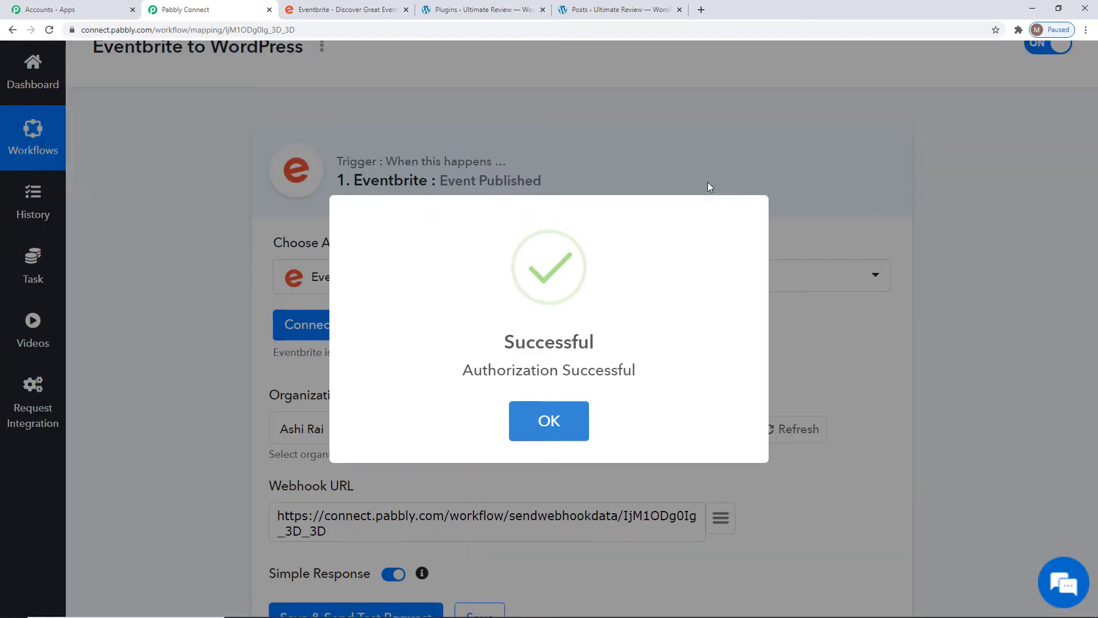
left_click(554, 427)
Check the organization choices and the webhook URL in the Eventbrite trigger settings
scroll(903, 416, "down", 2)
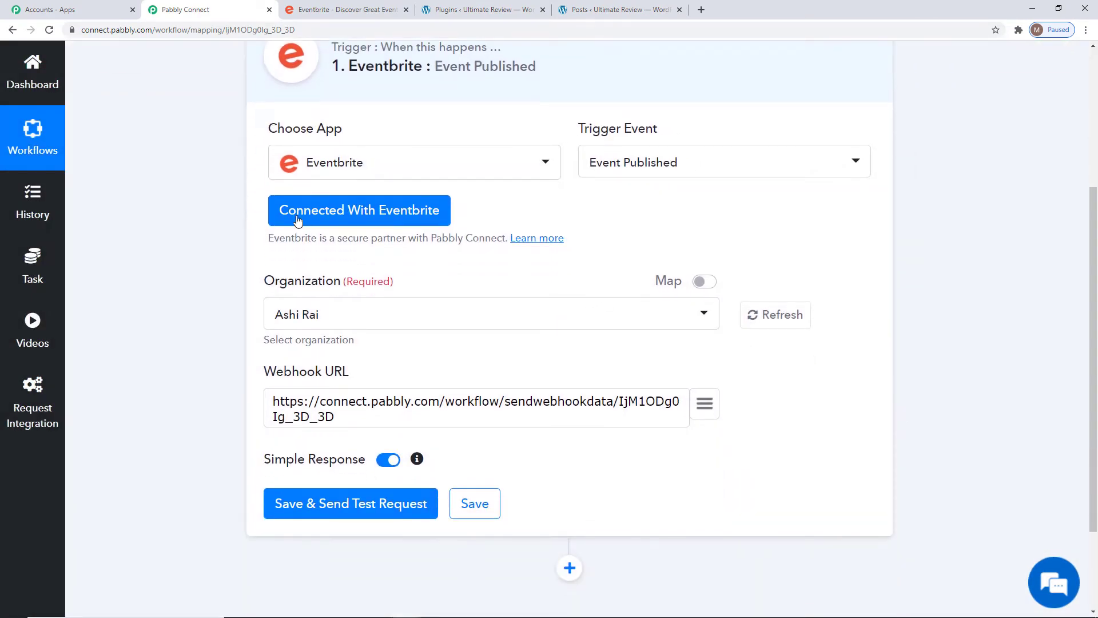
left_click(335, 316)
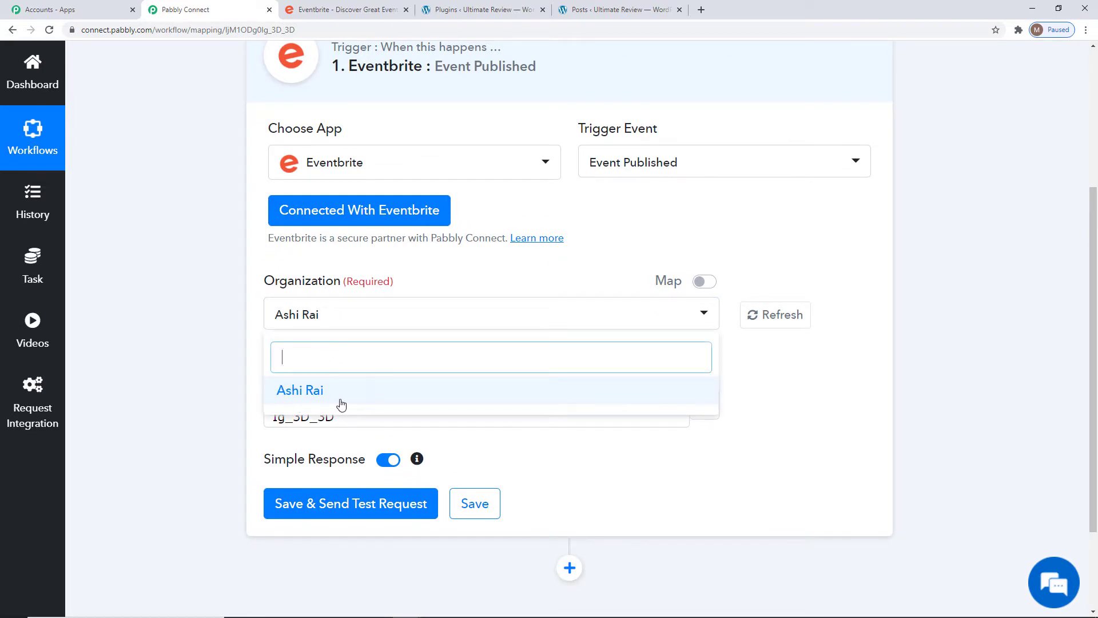
left_click(754, 414)
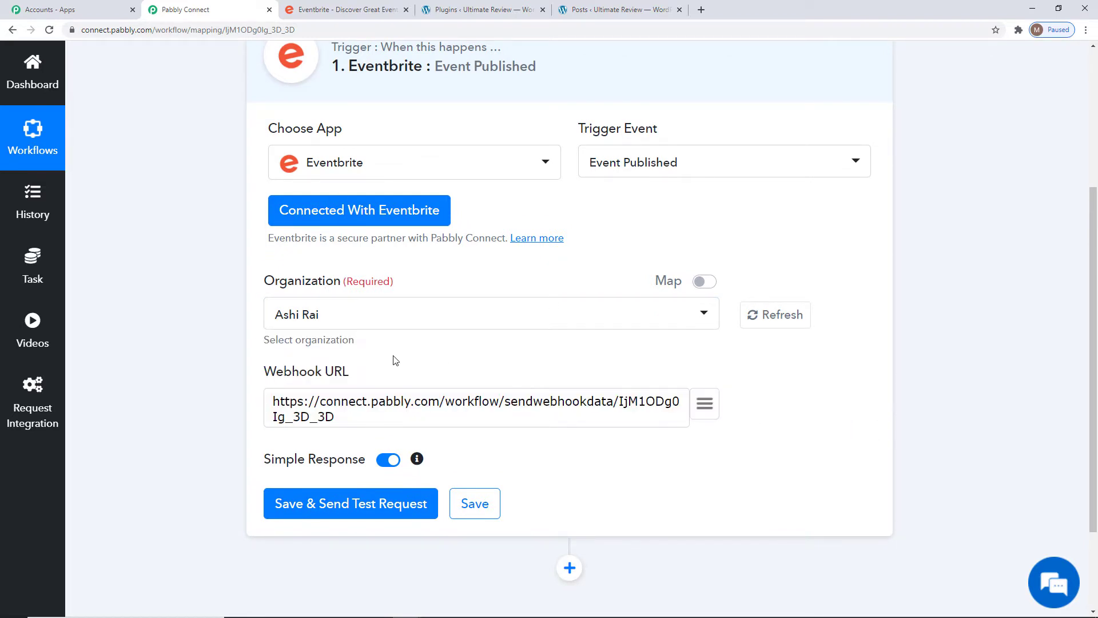
left_click_drag(263, 372, 355, 371)
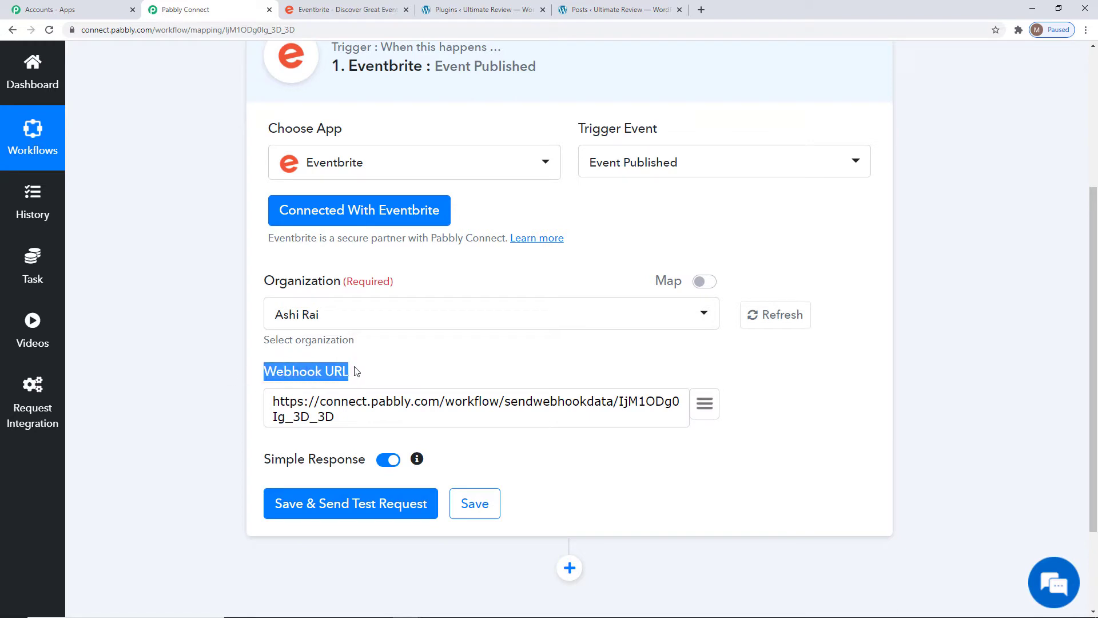
left_click(326, 383)
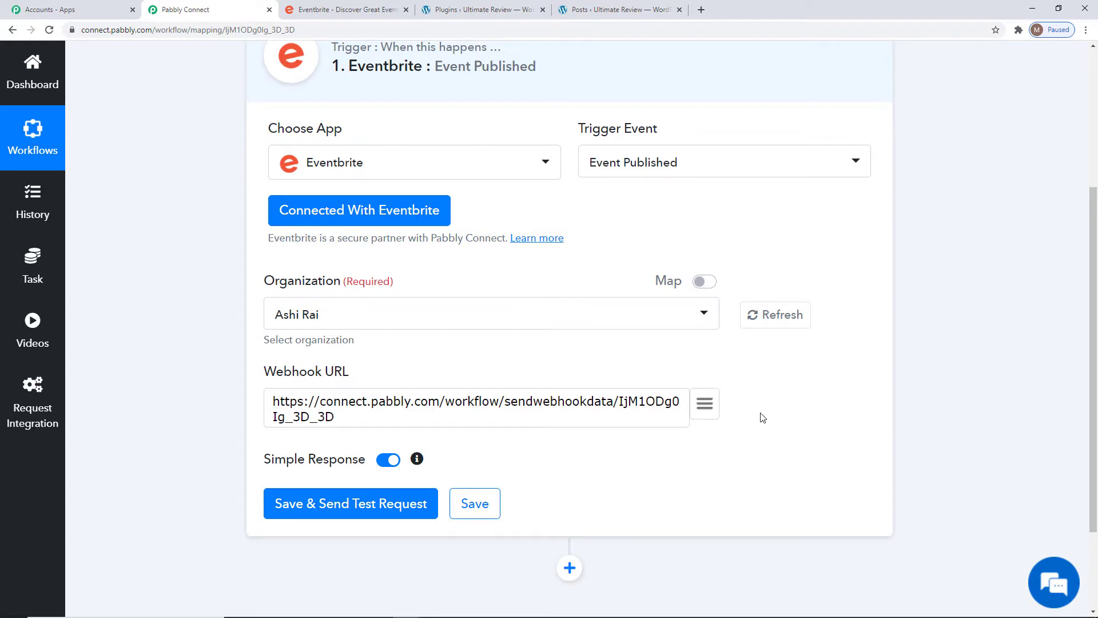
scroll(763, 418, "up", 3)
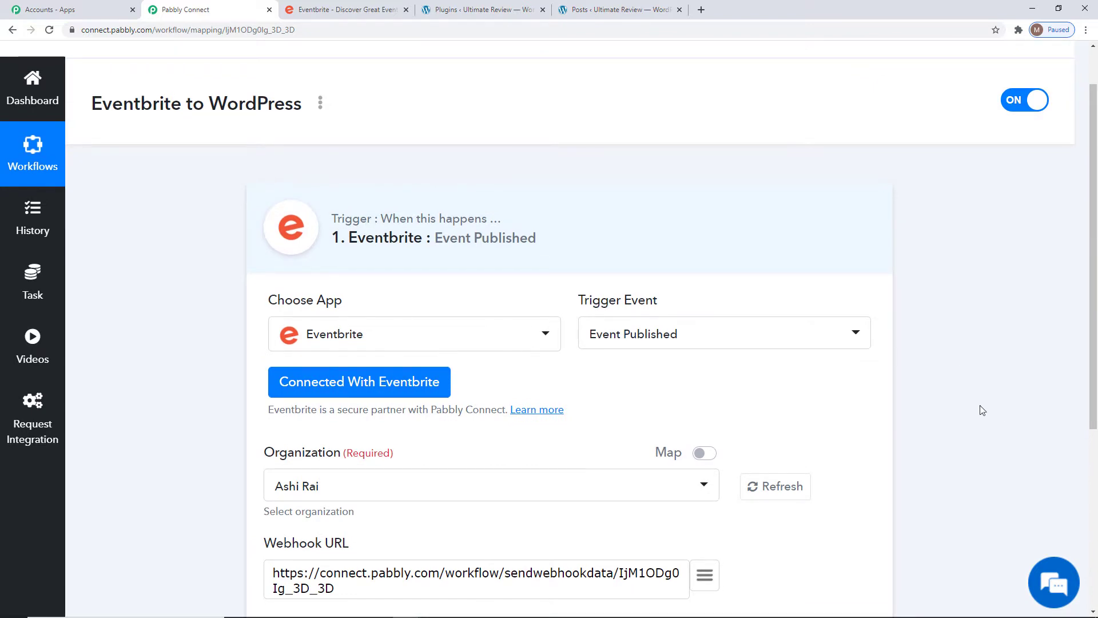
scroll(981, 410, "down", 3)
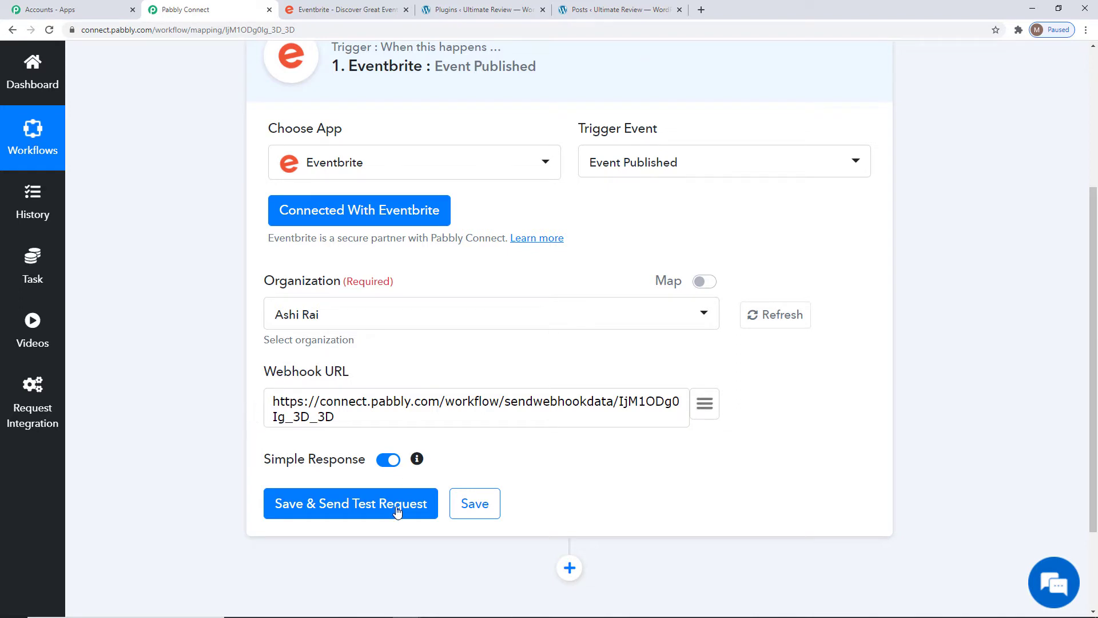
Save the Eventbrite trigger with a test request and start capturing the webhook response
left_click(356, 503)
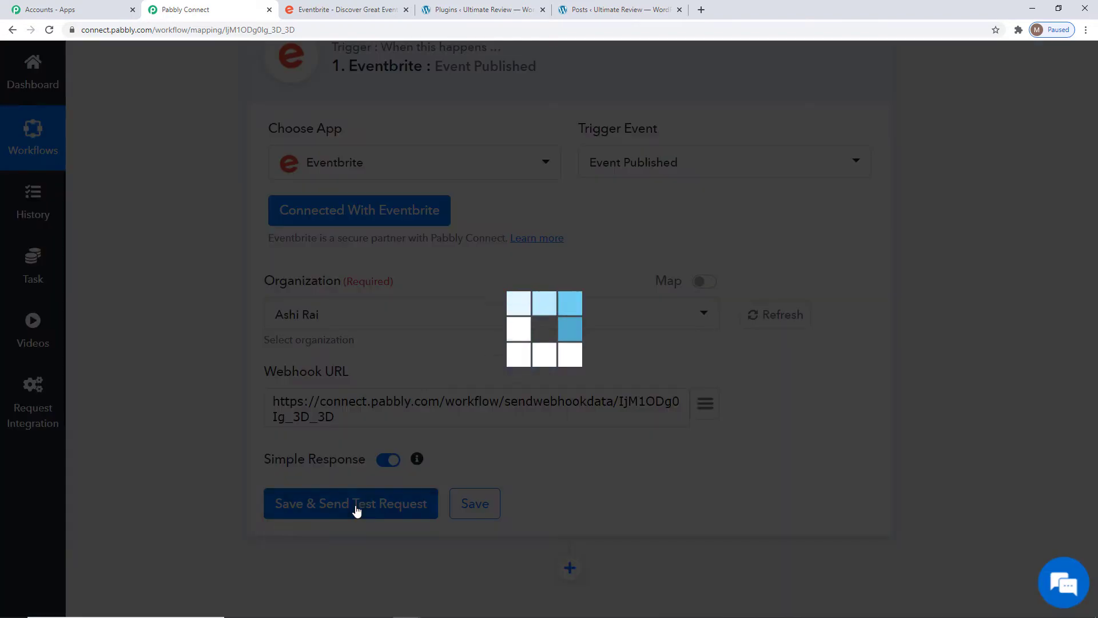
scroll(951, 448, "down", 6)
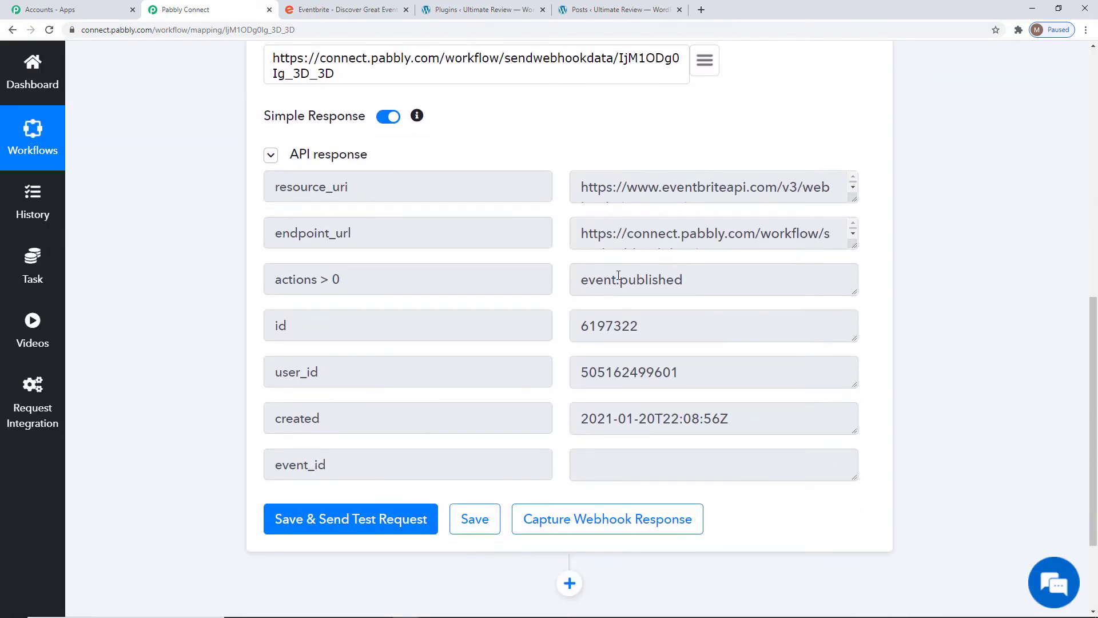
left_click(569, 519)
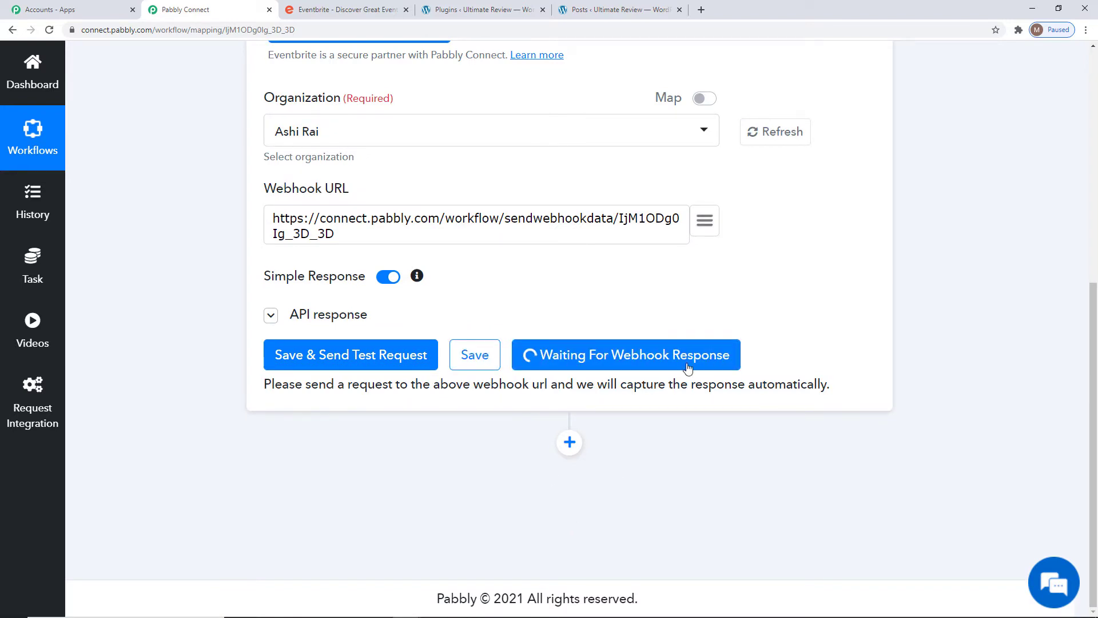
scroll(922, 470, "up", 3)
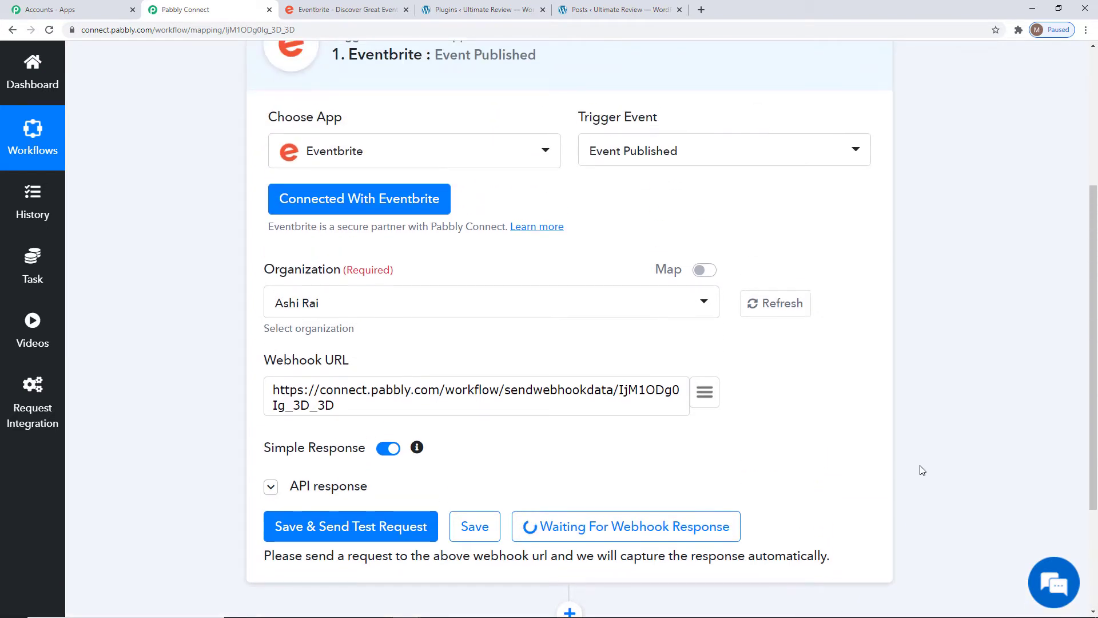
Switch to Eventbrite and create an event titled "Seminar on Covid Precautions" with Pabbly Connect as the organizer
left_click(314, 11)
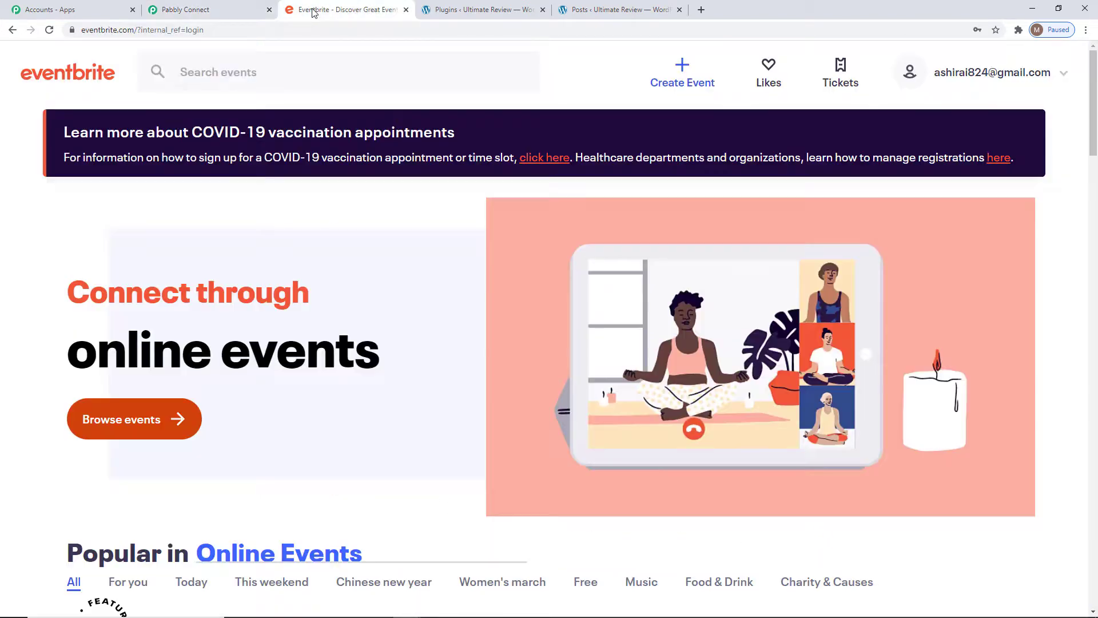
left_click(681, 75)
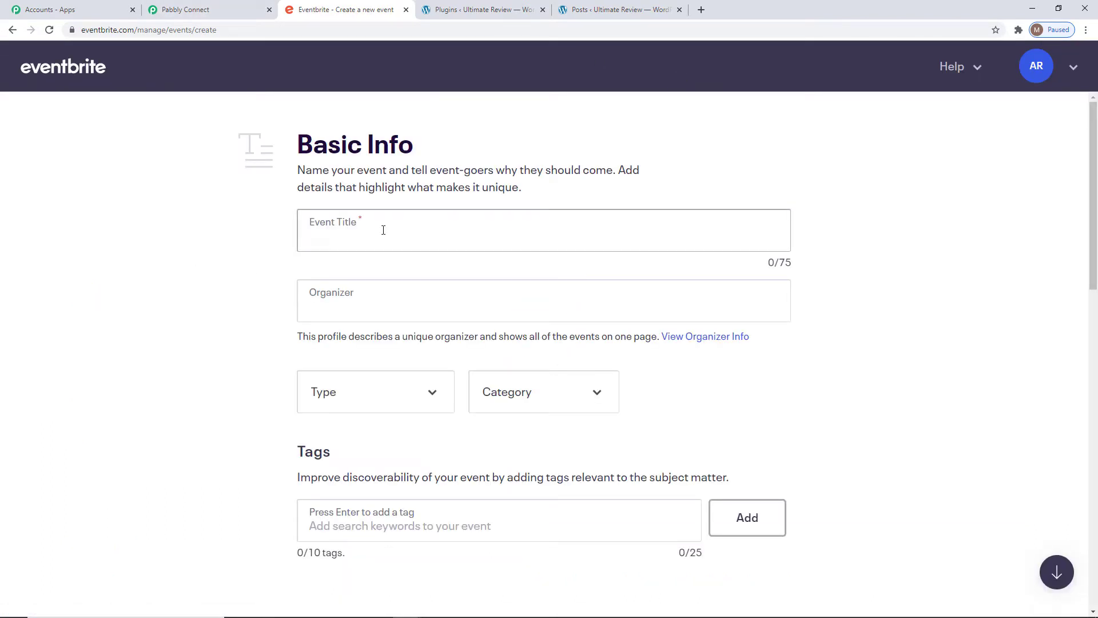
type("Se")
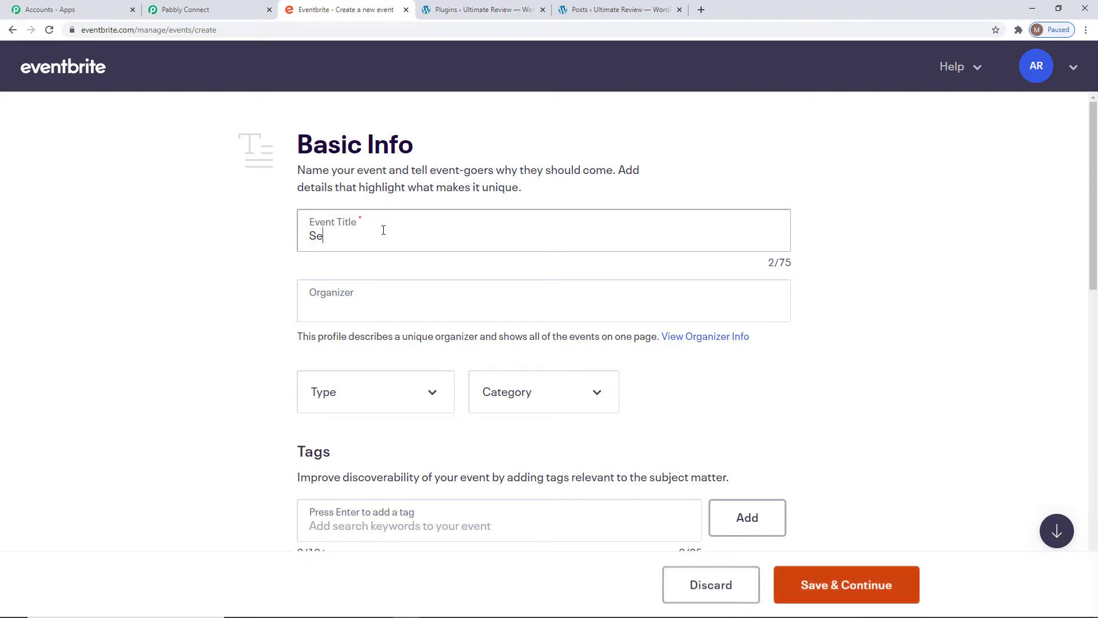
type("minar on Covid Precautions")
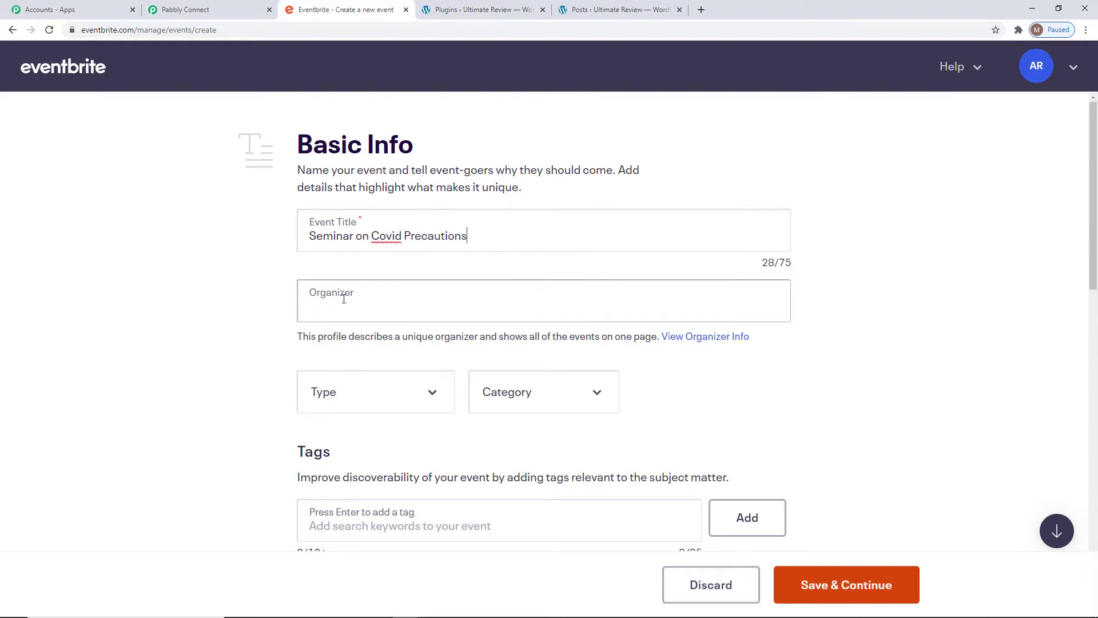
left_click(343, 298)
type("Pabbly Connect")
Classify the event as Seminar or Talk, in the Health & Wellness category with the Medical sub-category
left_click(372, 392)
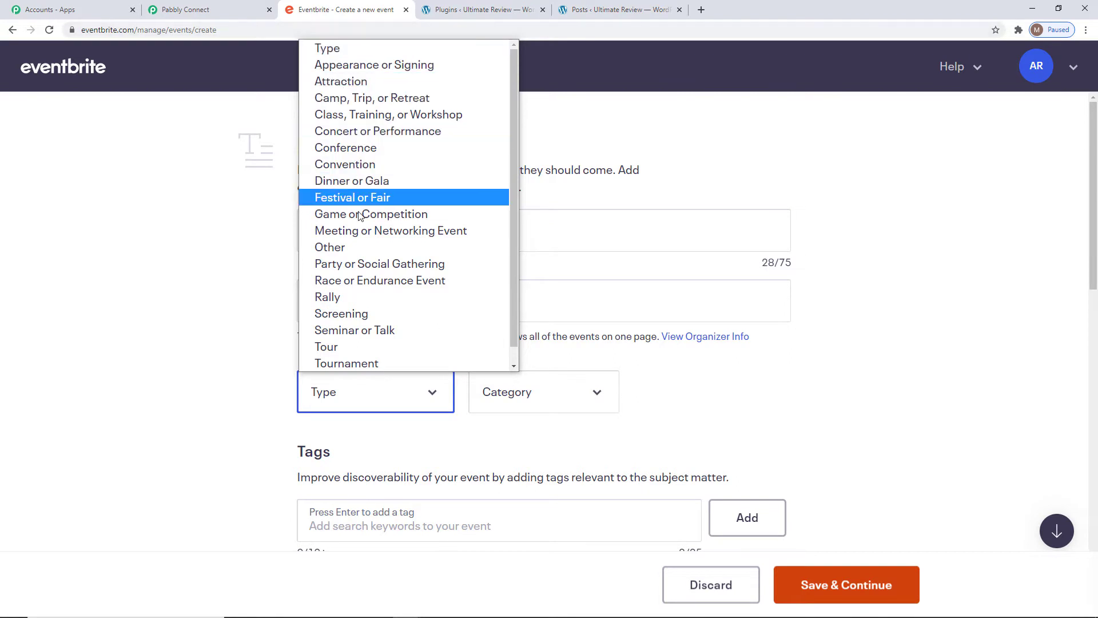
left_click(346, 330)
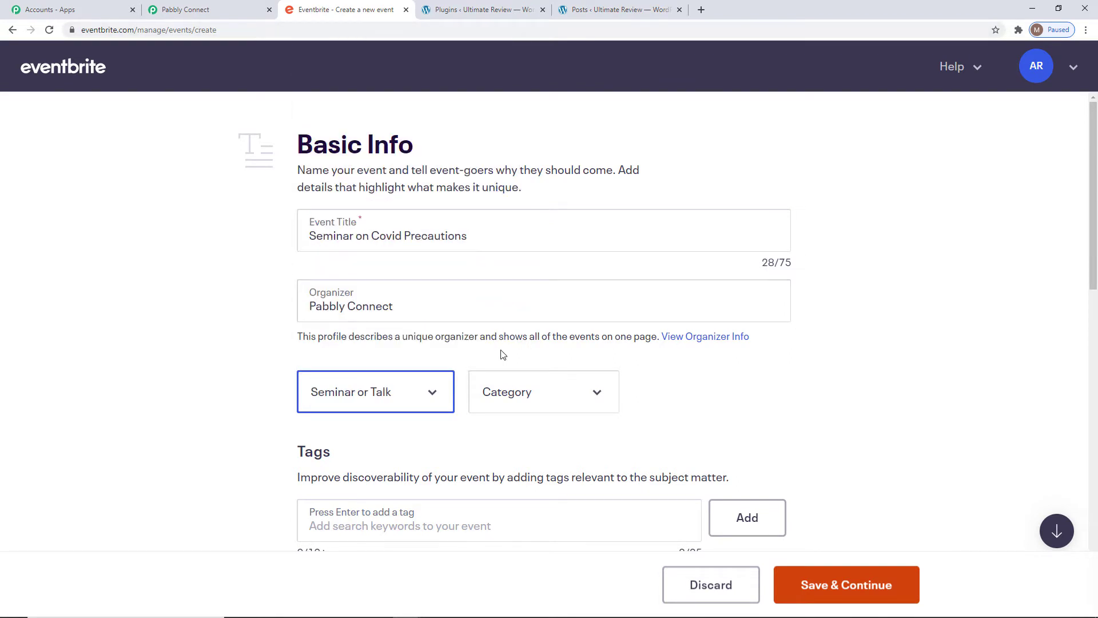
left_click(519, 410)
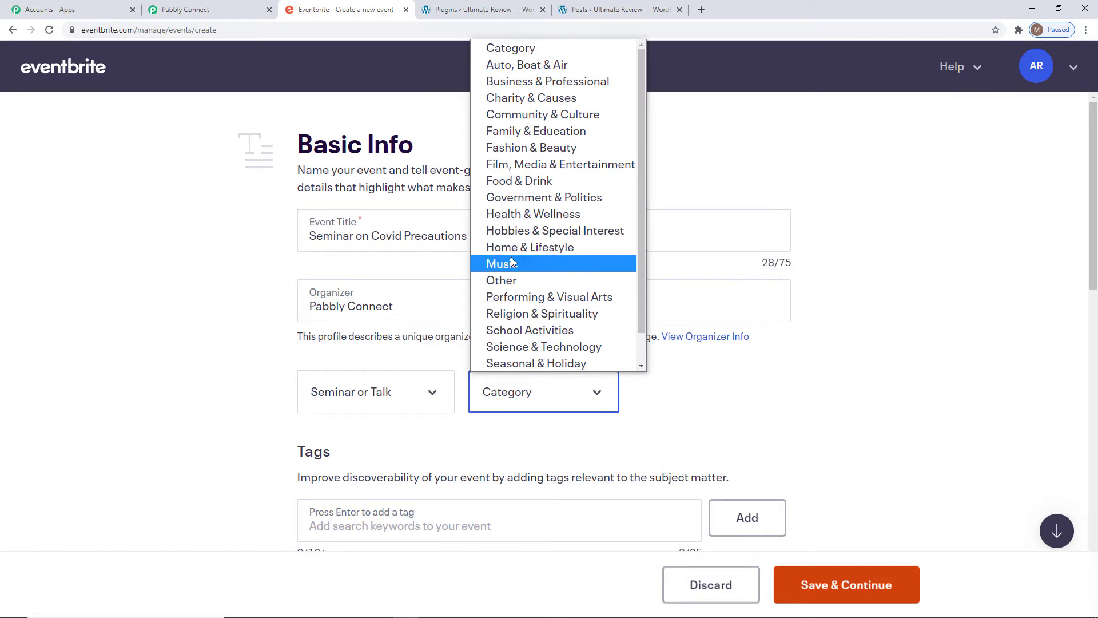
left_click(533, 214)
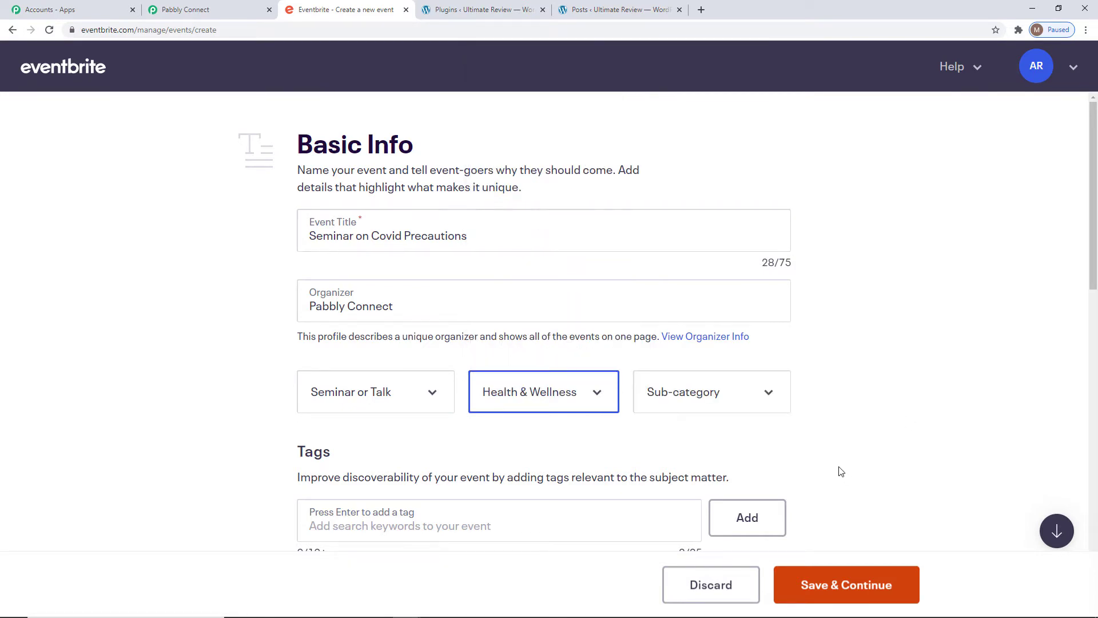
left_click(746, 399)
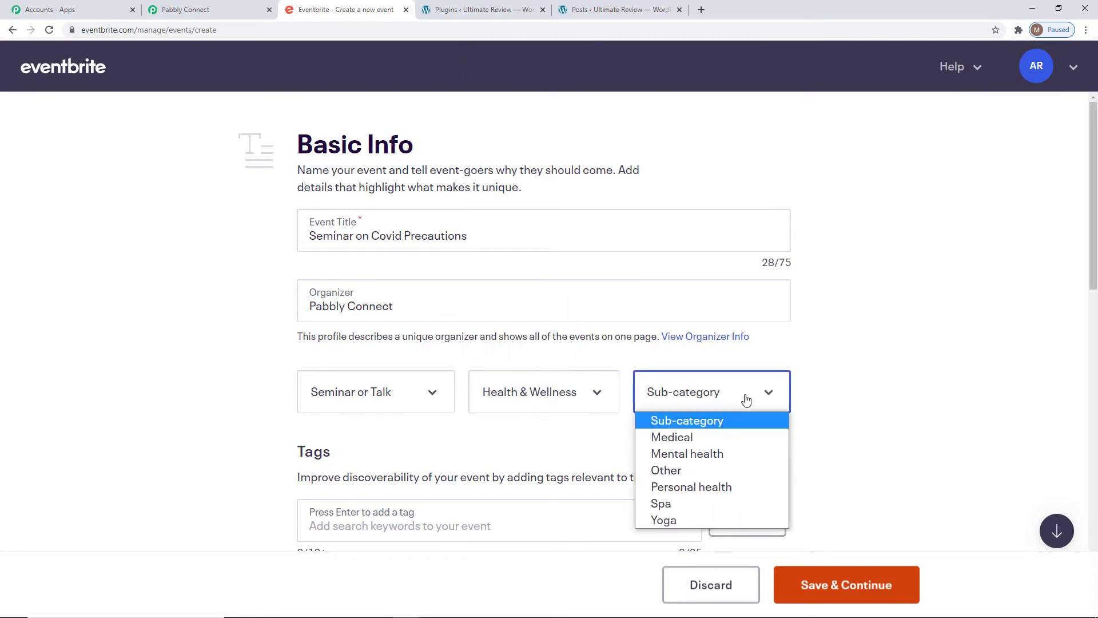
left_click(681, 439)
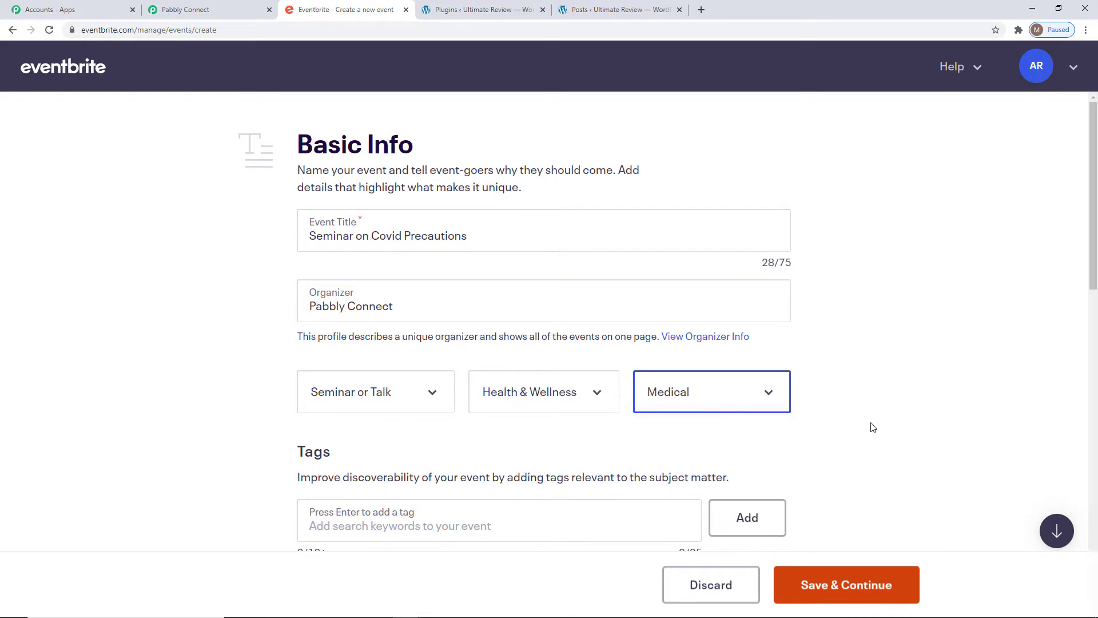
Add the suggested tags "seminar" and "seminars" to the event
scroll(870, 424, "down", 4)
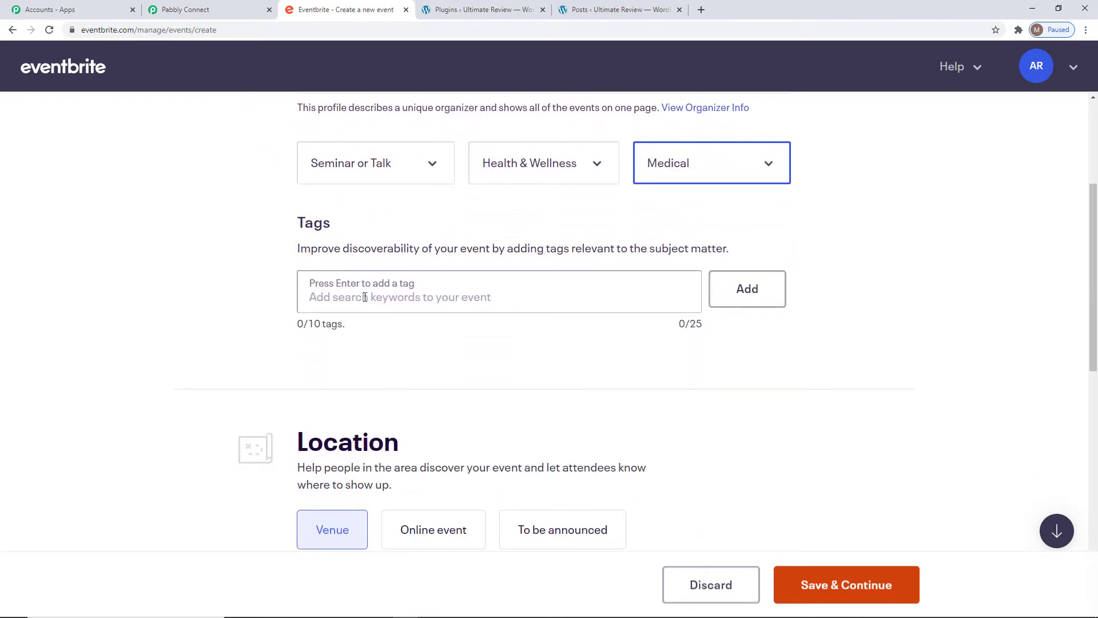
left_click(366, 297)
type("seminar")
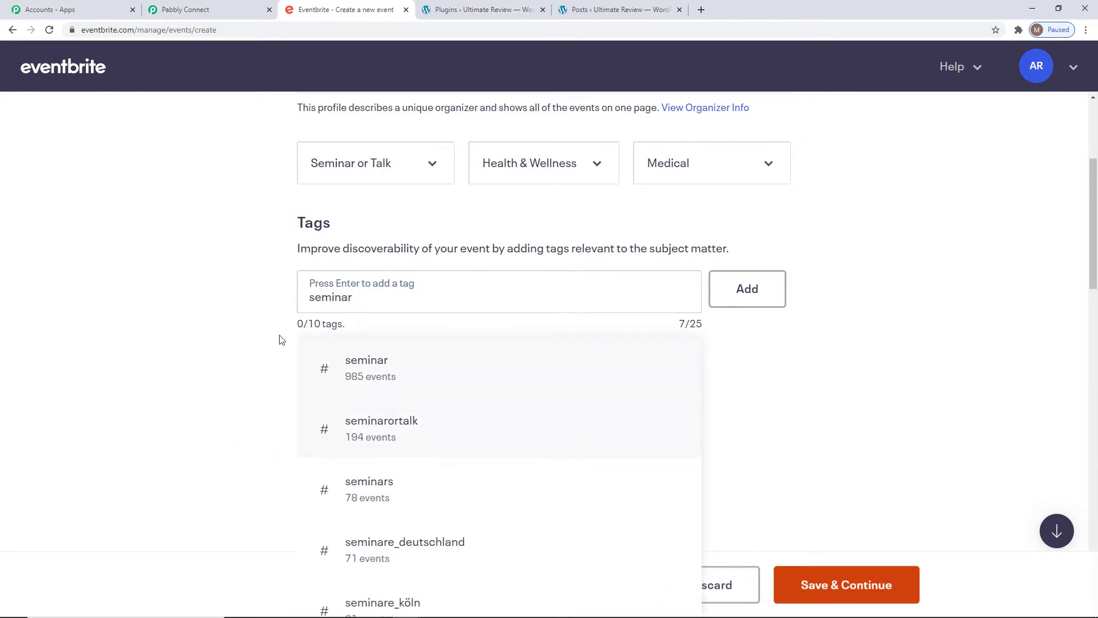
left_click(388, 378)
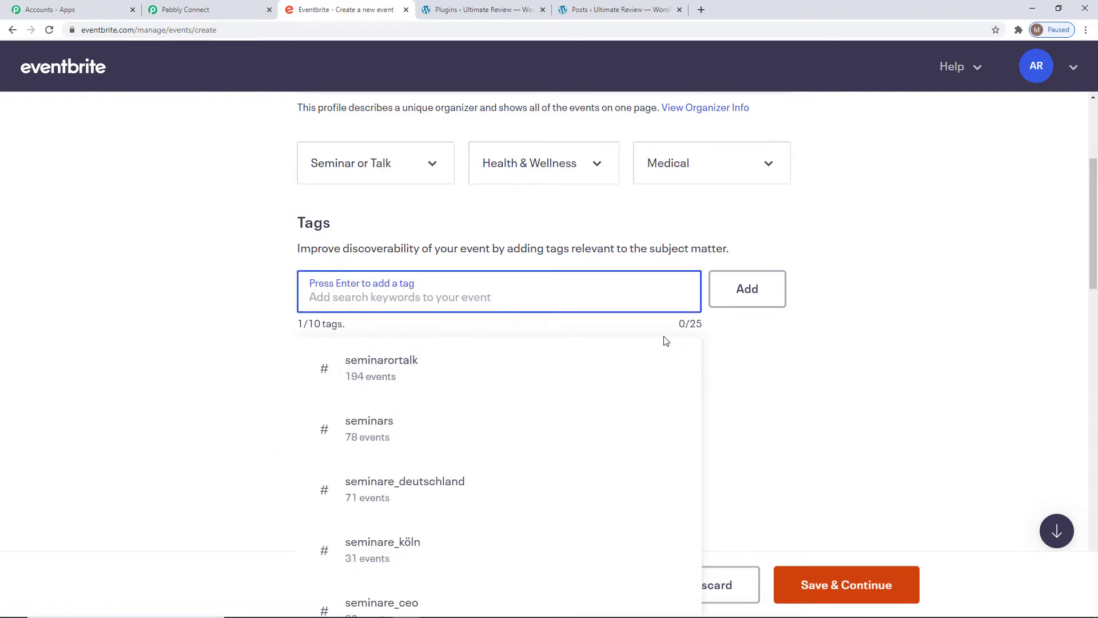
left_click(398, 431)
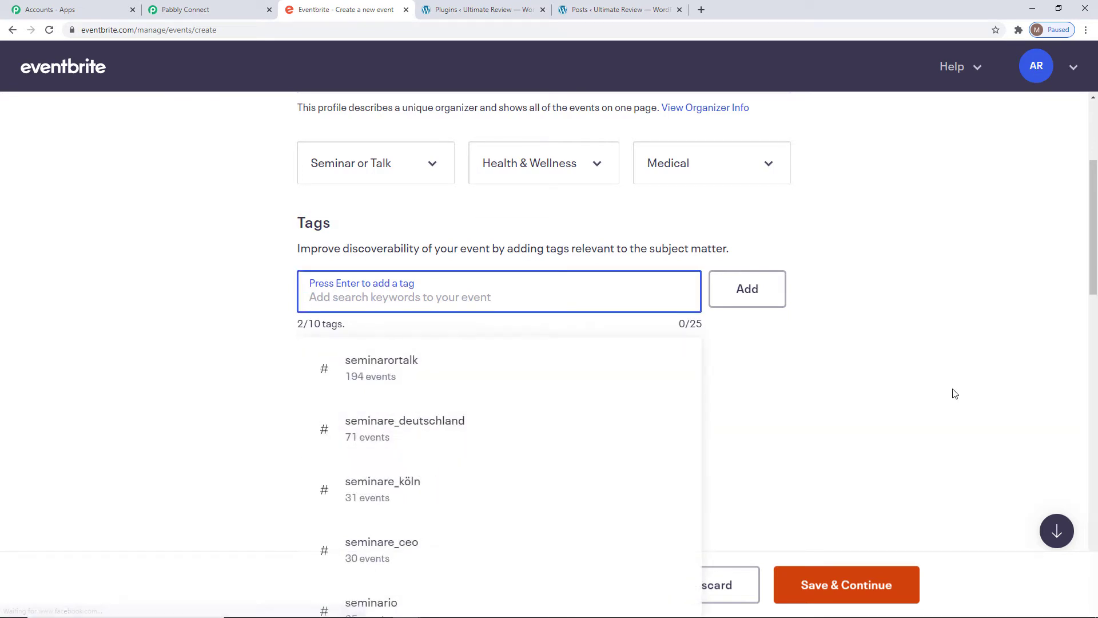
left_click(785, 397)
scroll(982, 342, "down", 1)
scroll(982, 342, "down", 2)
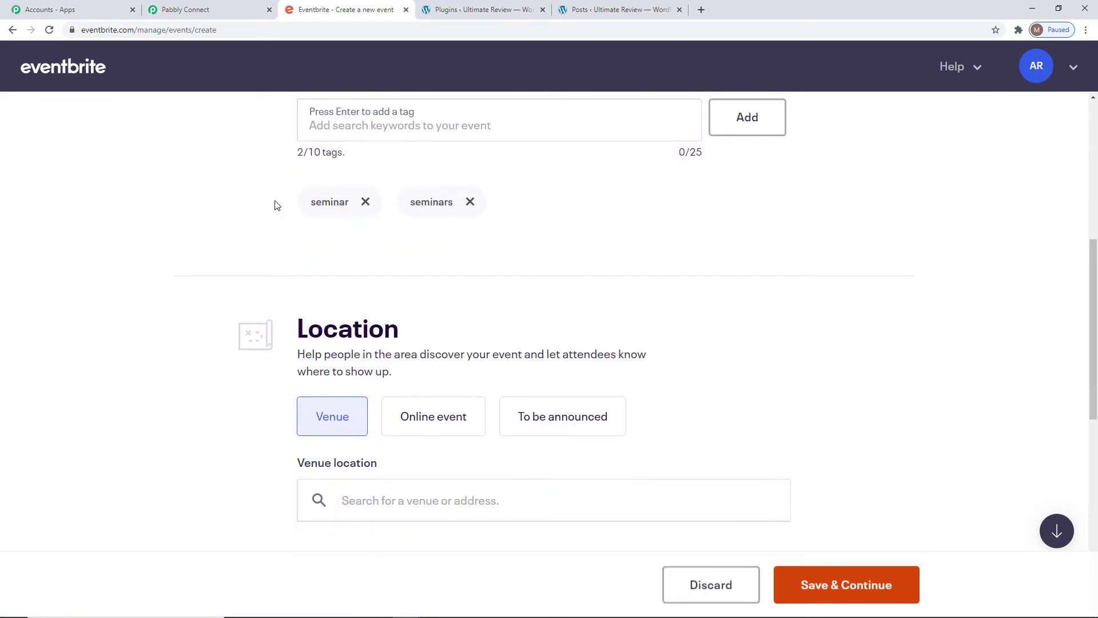
Set the location to Online event and the event's start date to 02/10/2021
scroll(918, 271, "down", 2)
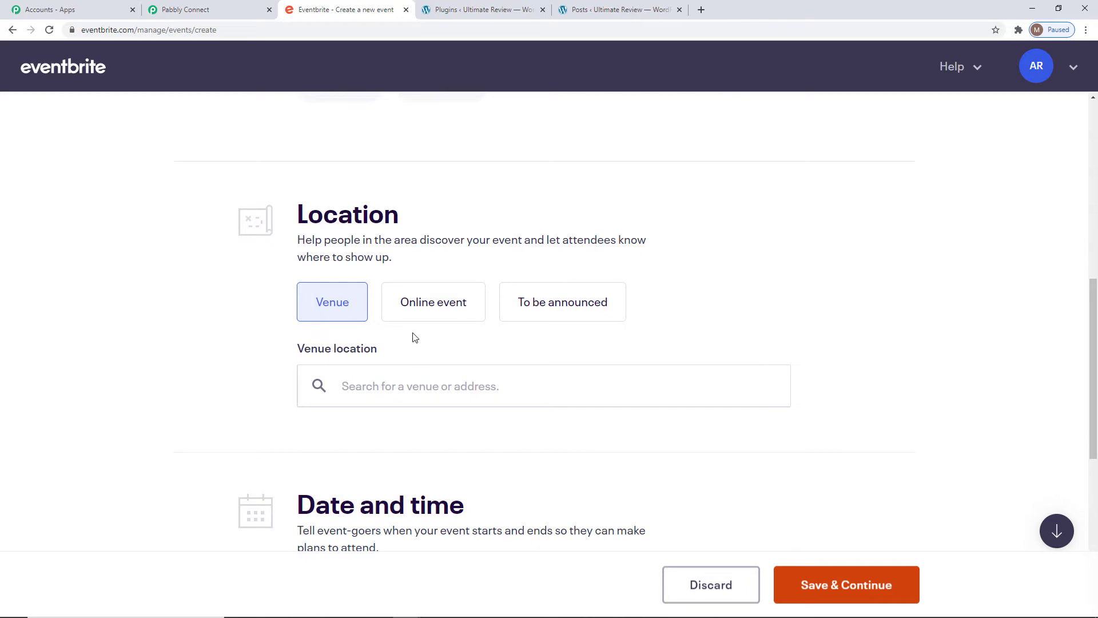
left_click(435, 305)
scroll(854, 371, "down", 5)
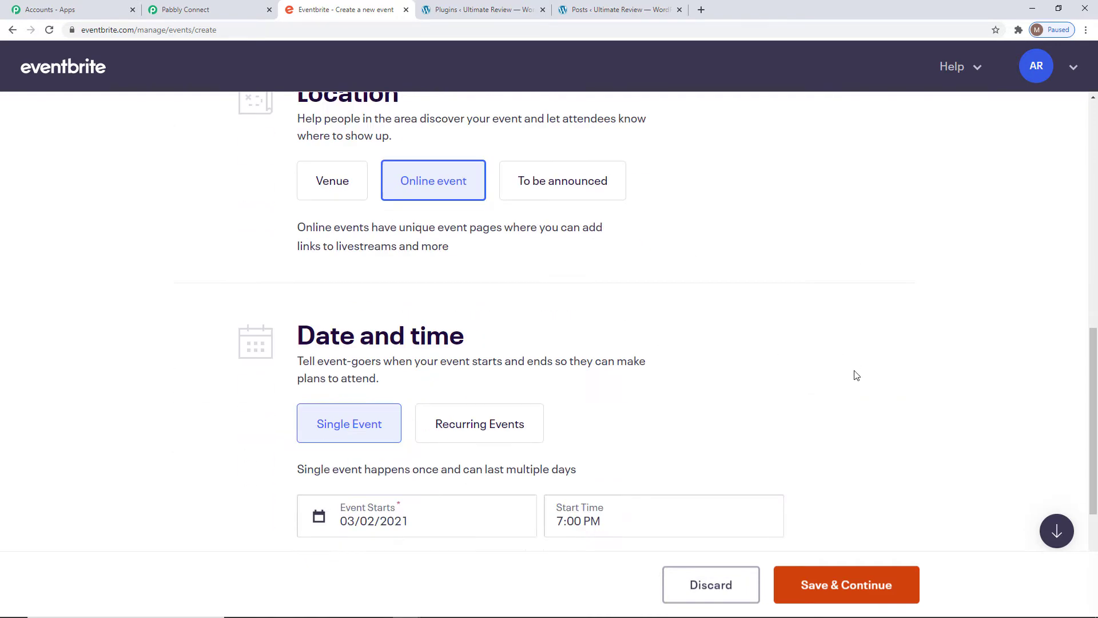
left_click(351, 344)
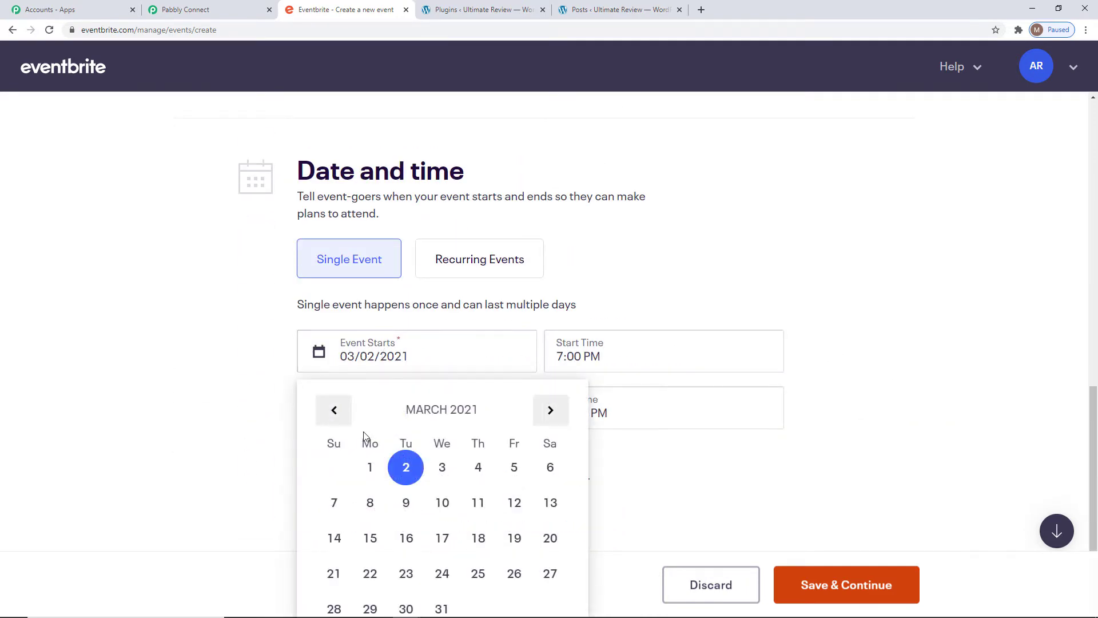
left_click(334, 412)
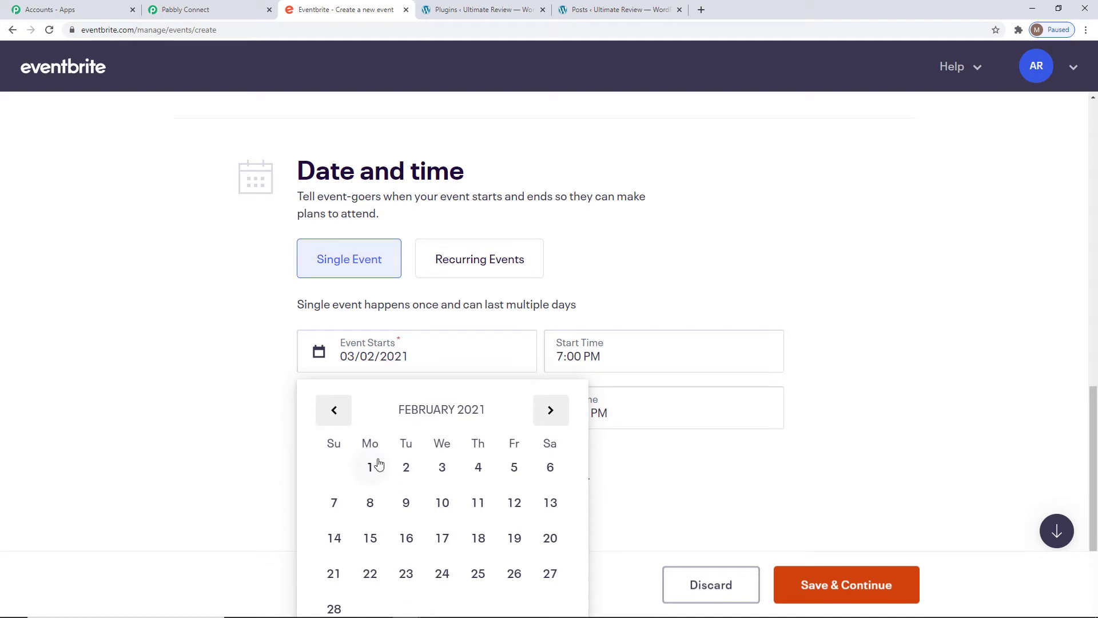
left_click(449, 507)
left_click(595, 359)
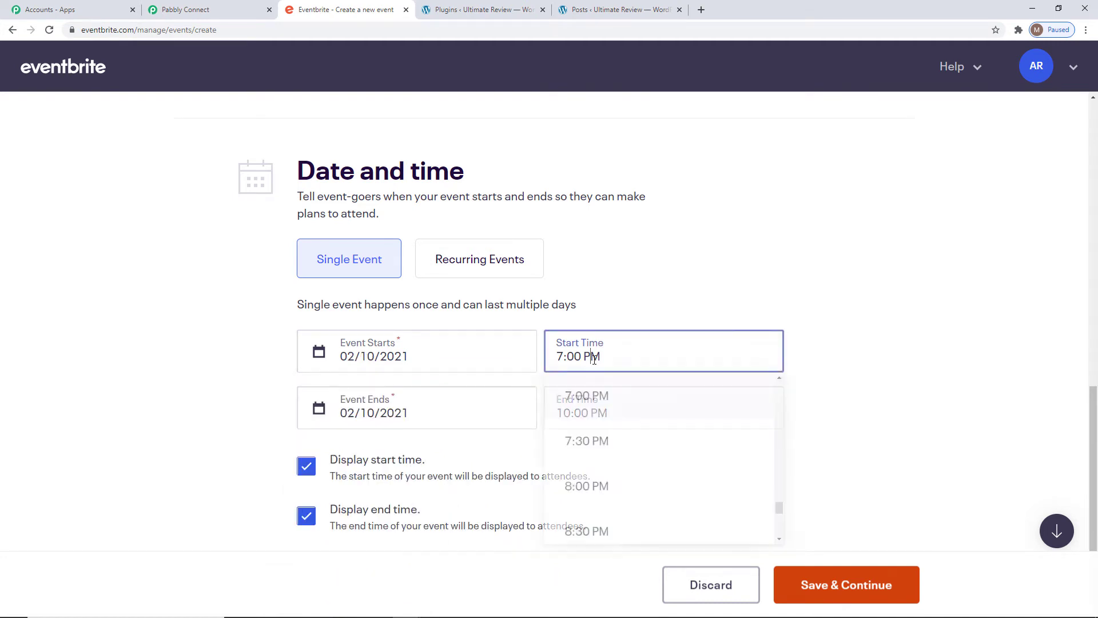
scroll(702, 460, "down", 3)
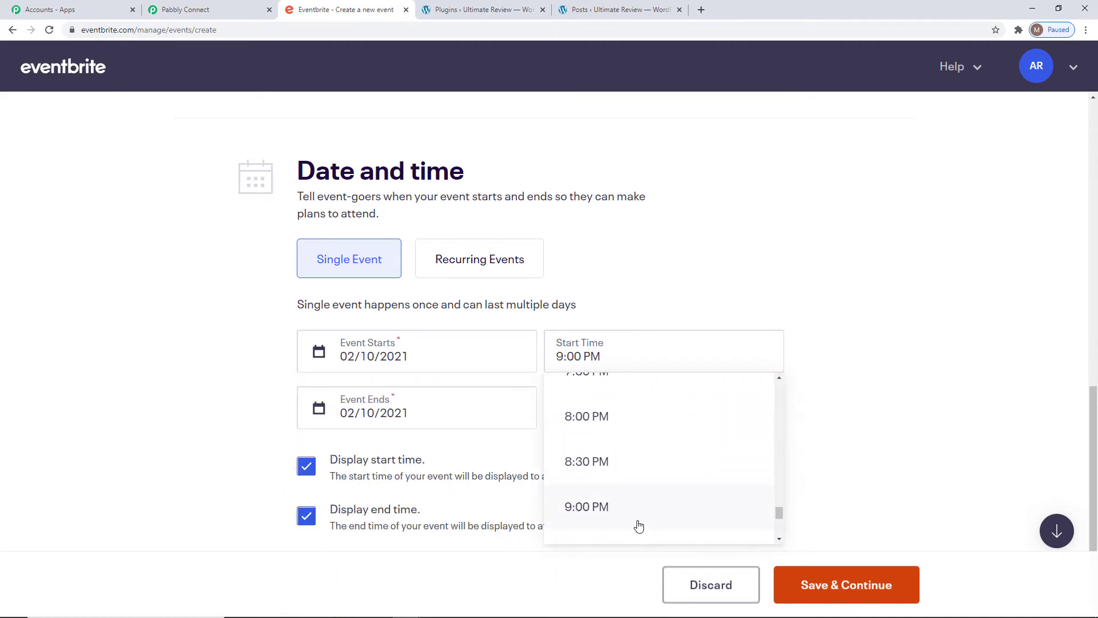
left_click(595, 507)
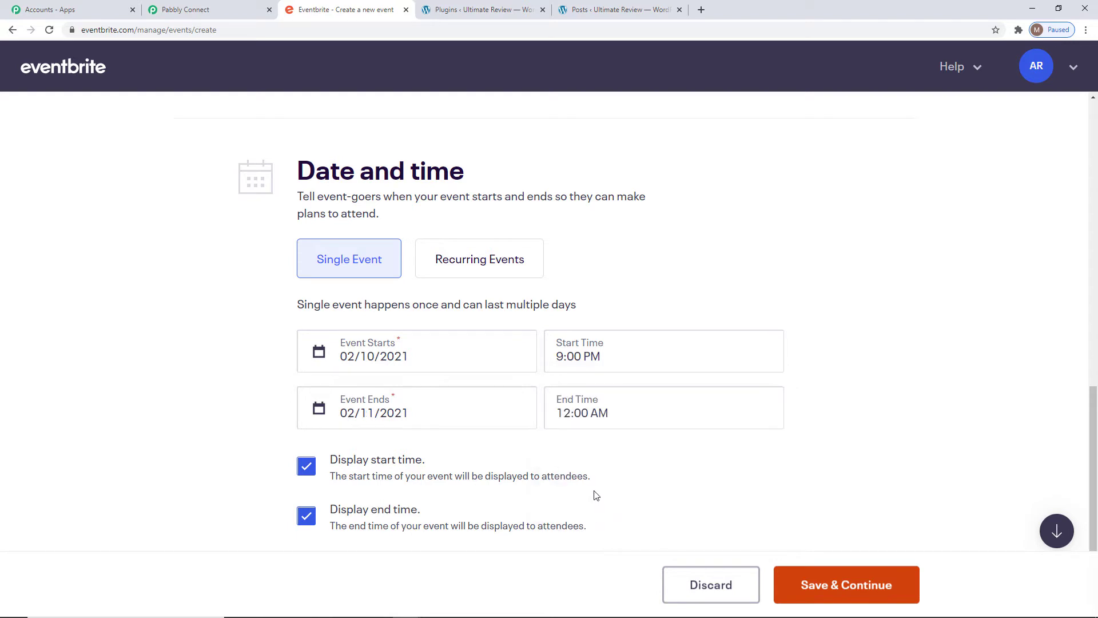
Set the event's start time to 9:00 AM
left_click(601, 356)
left_click(623, 423)
scroll(624, 424, "up", 18)
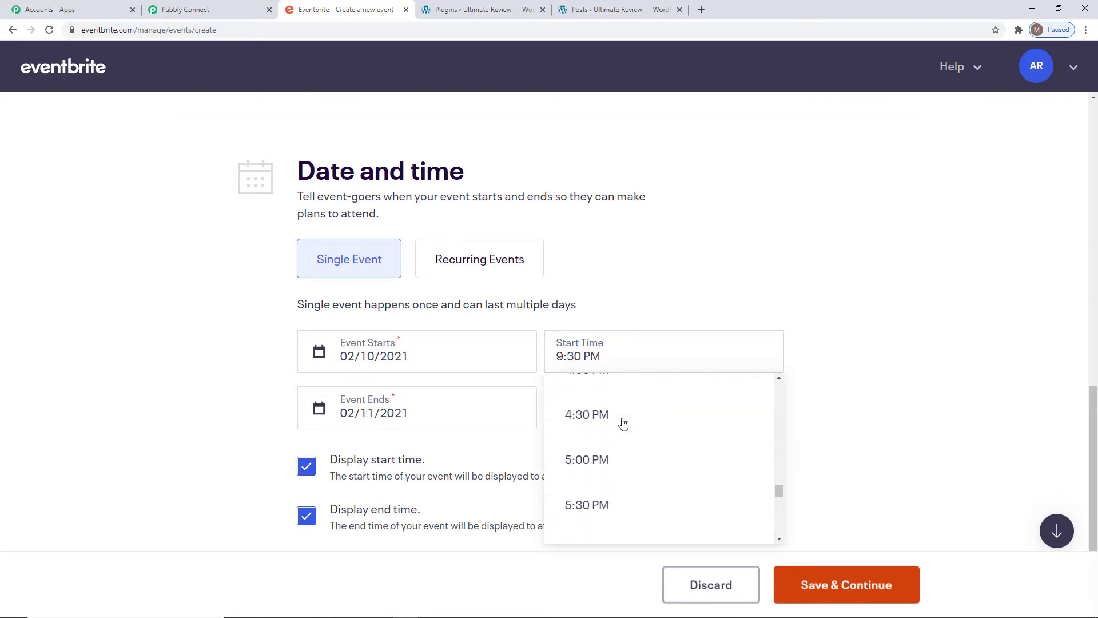
scroll(623, 423, "up", 1)
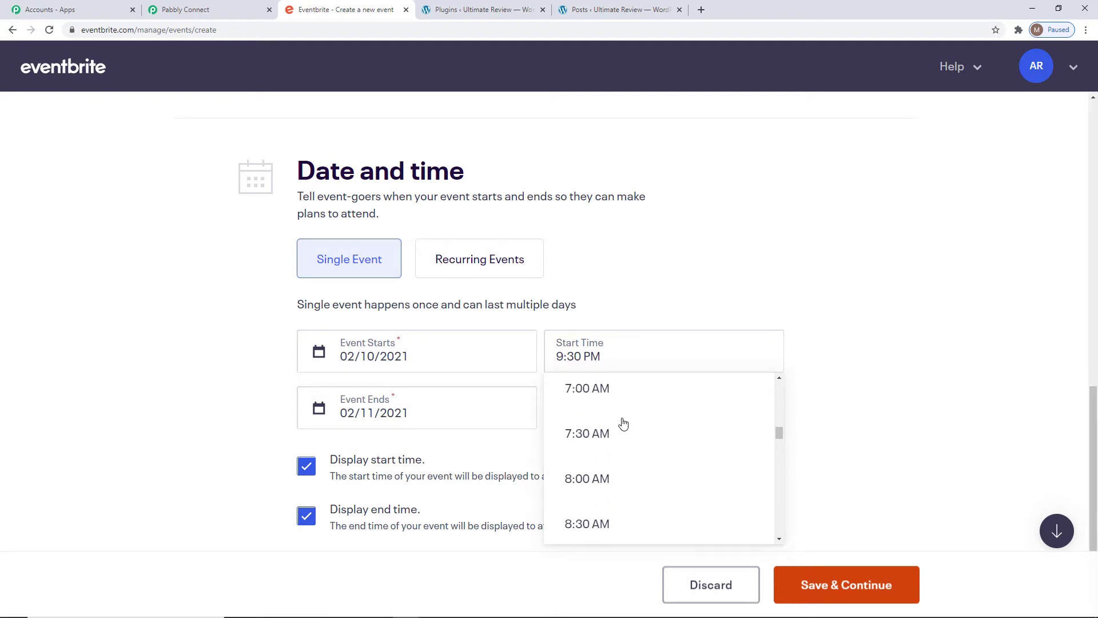
scroll(623, 435, "down", 2)
left_click(613, 456)
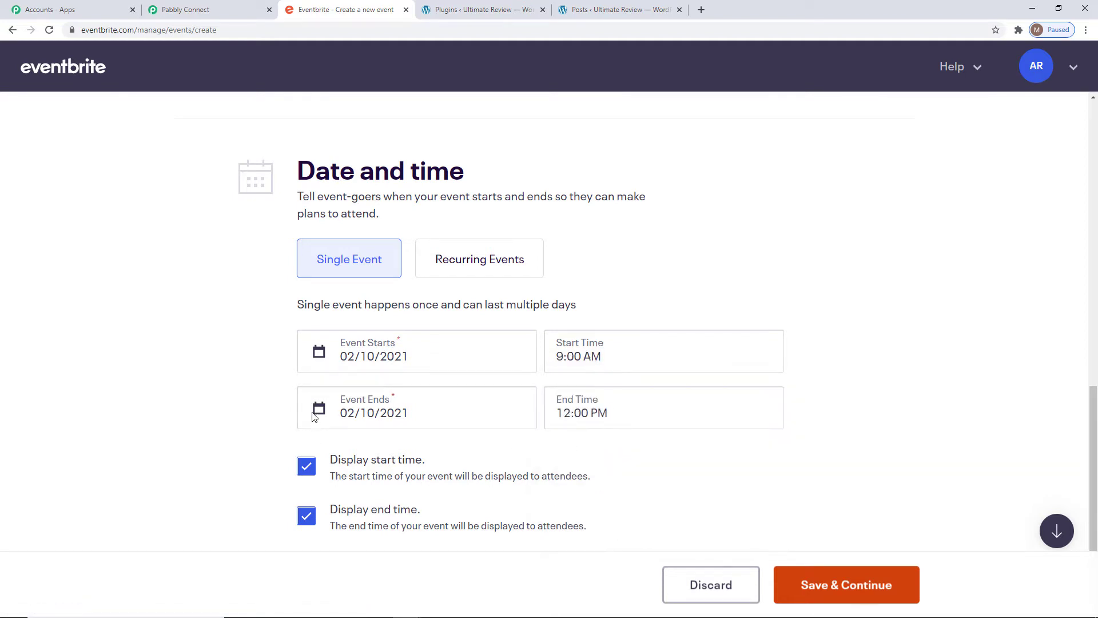
Set the event's end time to 12:00 PM on the same day it starts
left_click(372, 410)
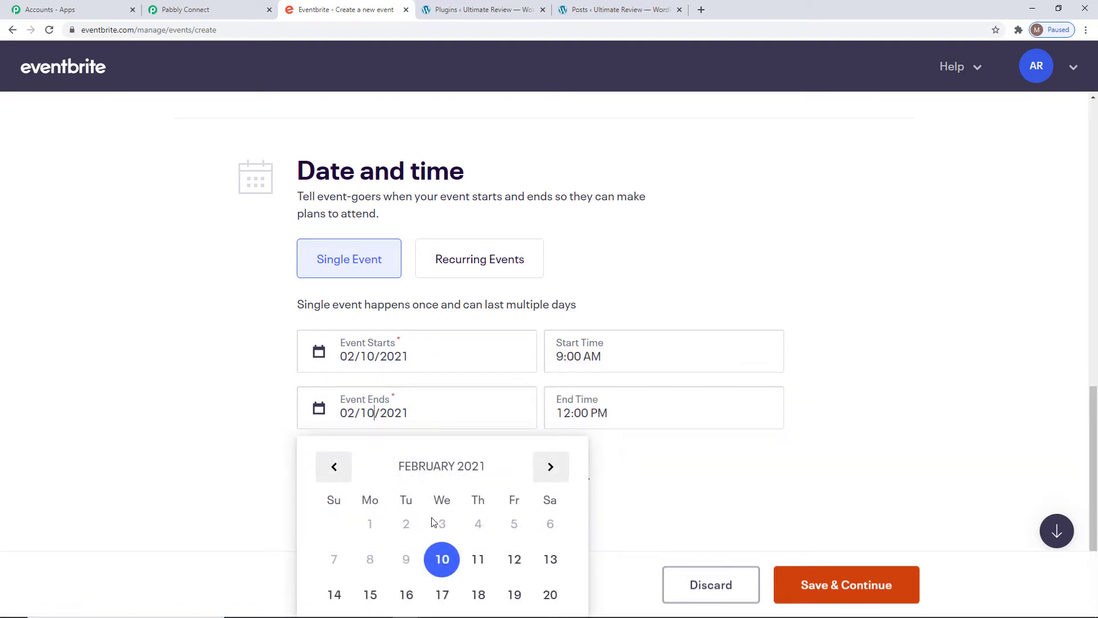
left_click(590, 404)
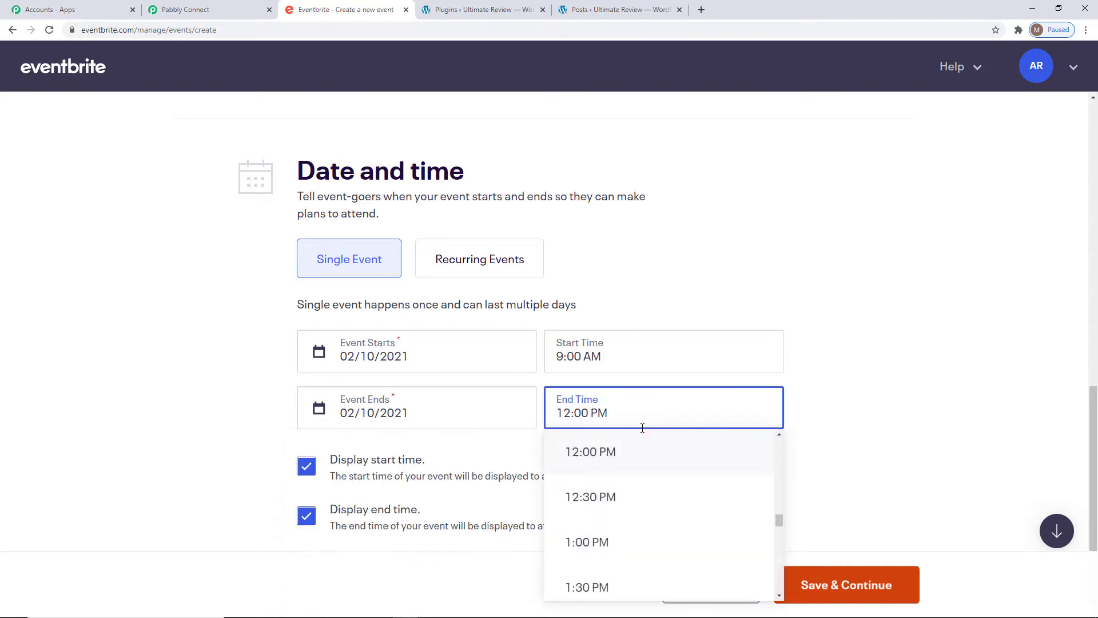
scroll(609, 466, "up", 1)
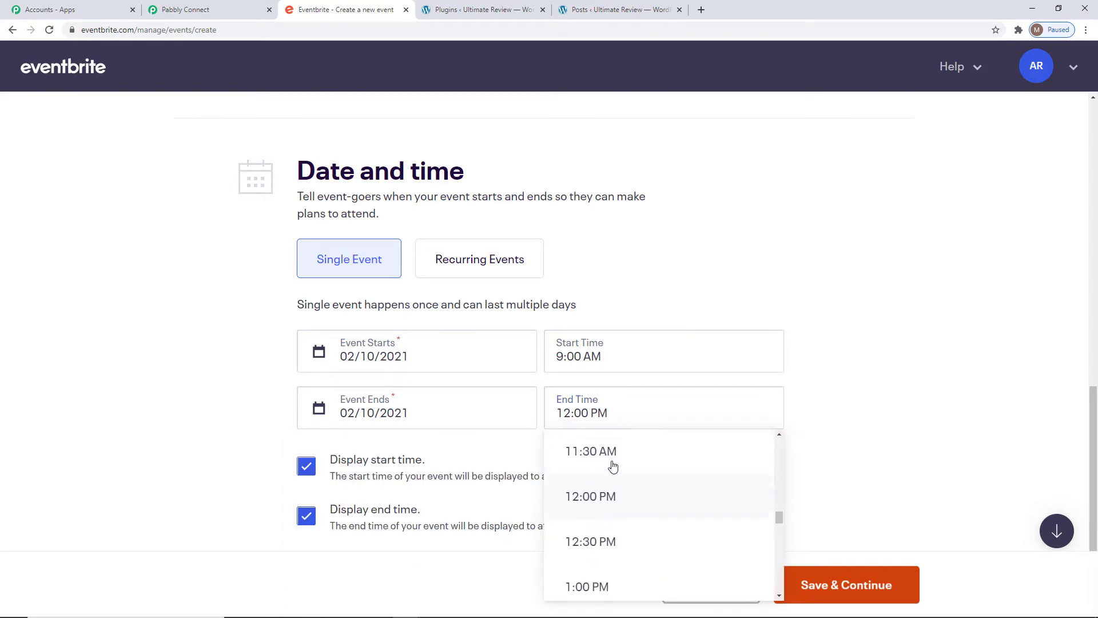
left_click(589, 514)
Set the event's time zone to (GMT+0530) India Time
scroll(894, 444, "down", 2)
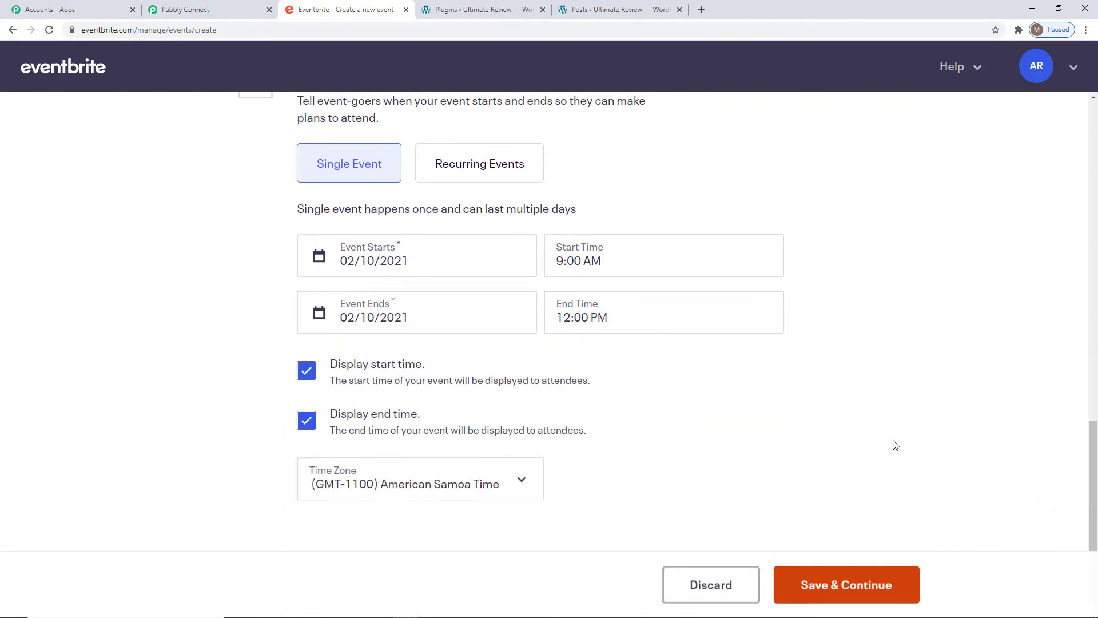
left_click(513, 481)
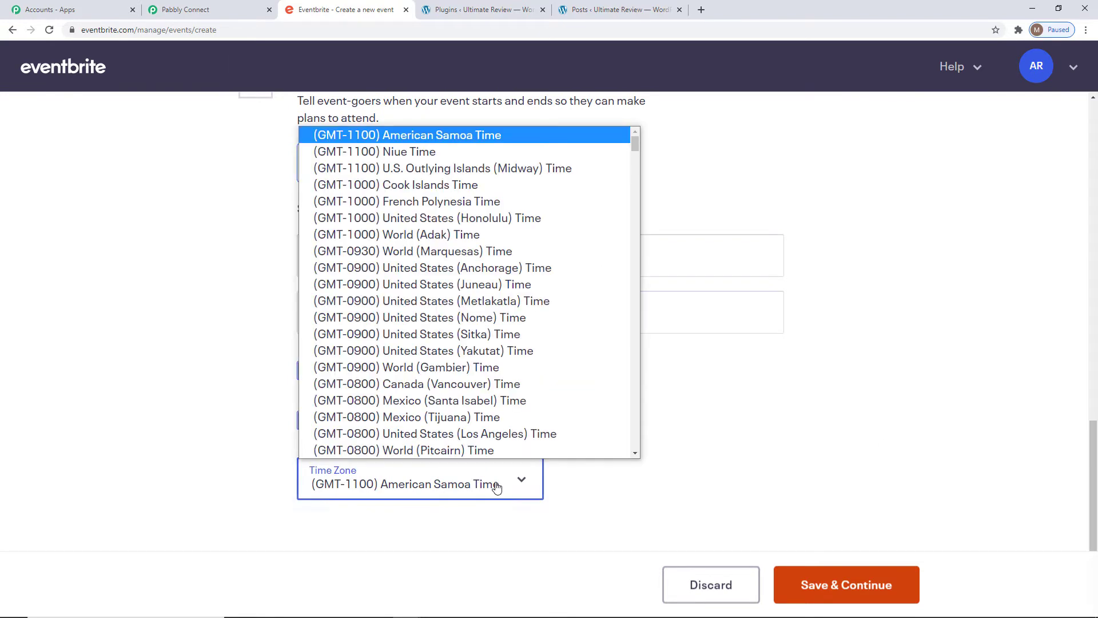
scroll(421, 183, "down", 1)
scroll(435, 136, "up", 1)
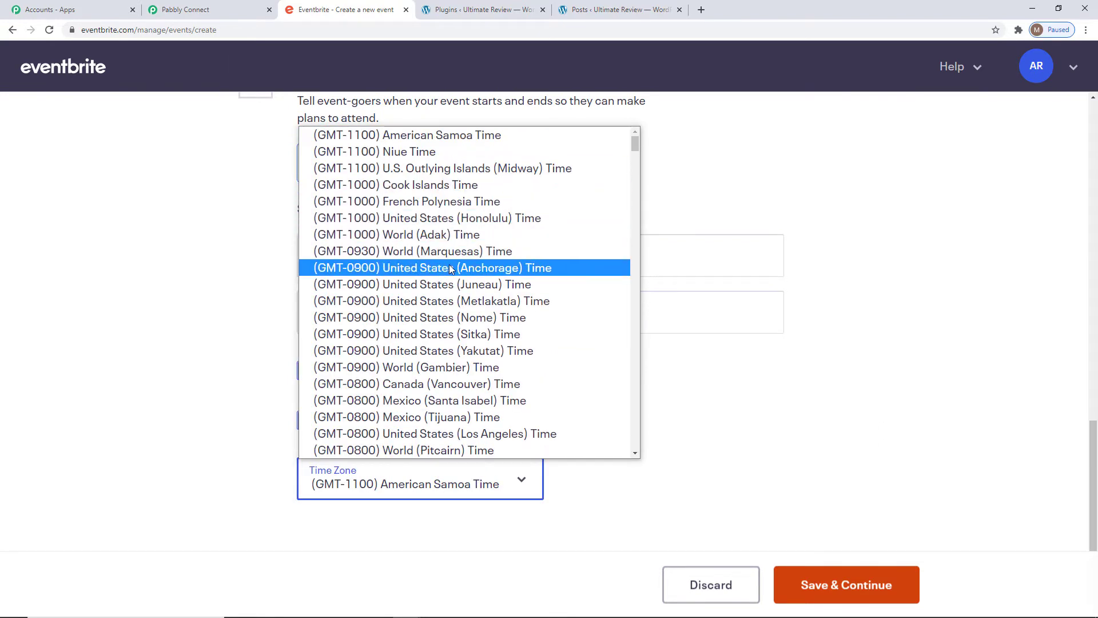
scroll(448, 269, "down", 20)
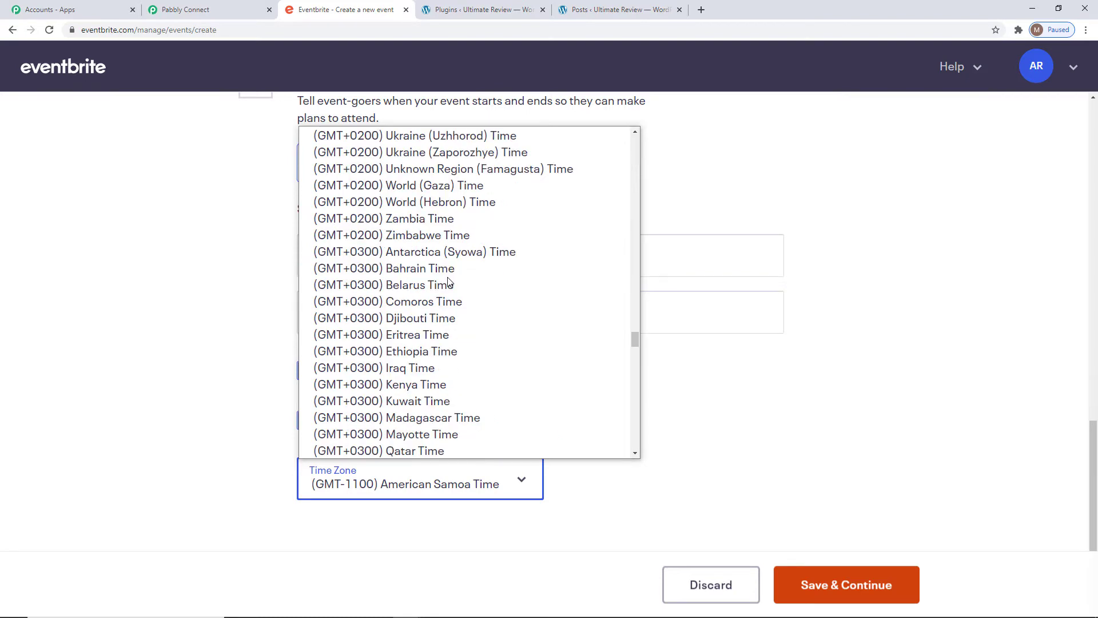
scroll(448, 282, "down", 6)
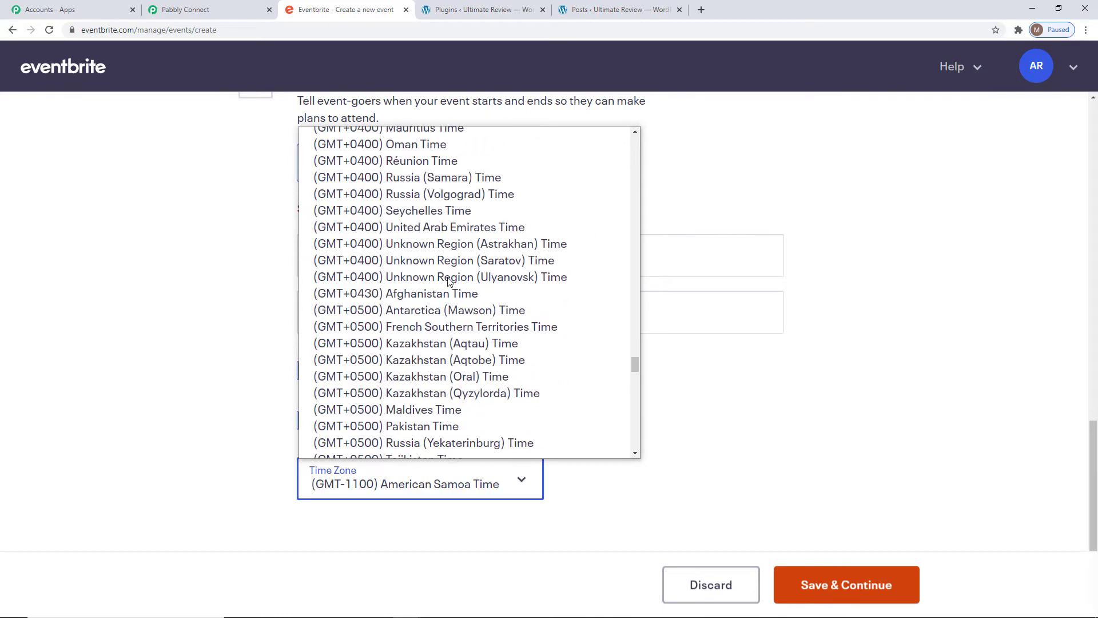
scroll(449, 280, "down", 5)
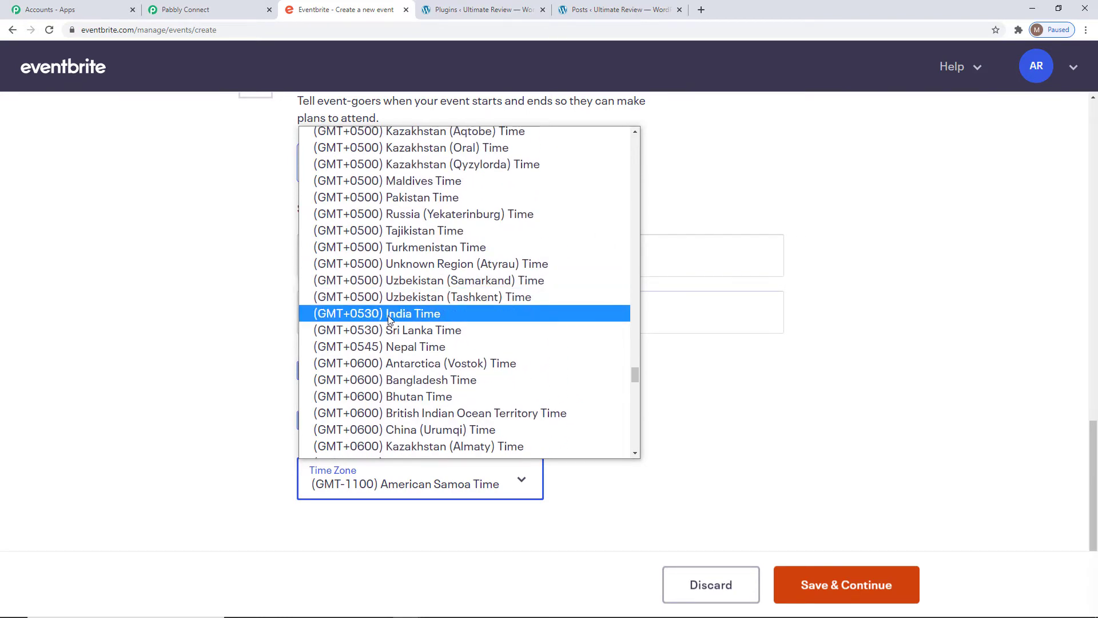
left_click(404, 316)
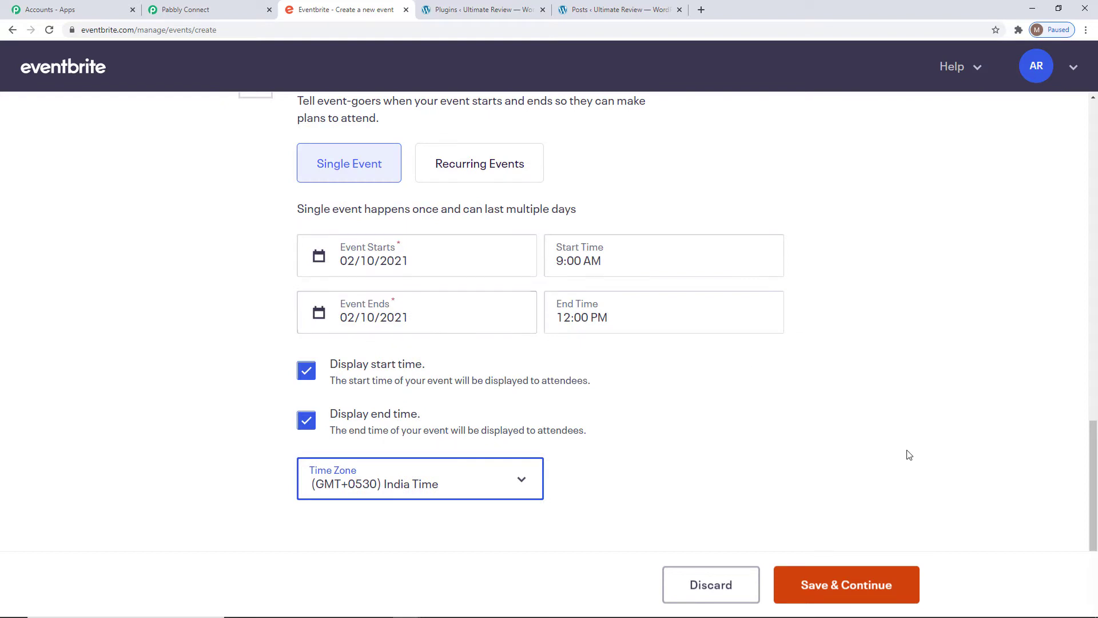
Save the event's basic information and continue to its details
left_click(868, 581)
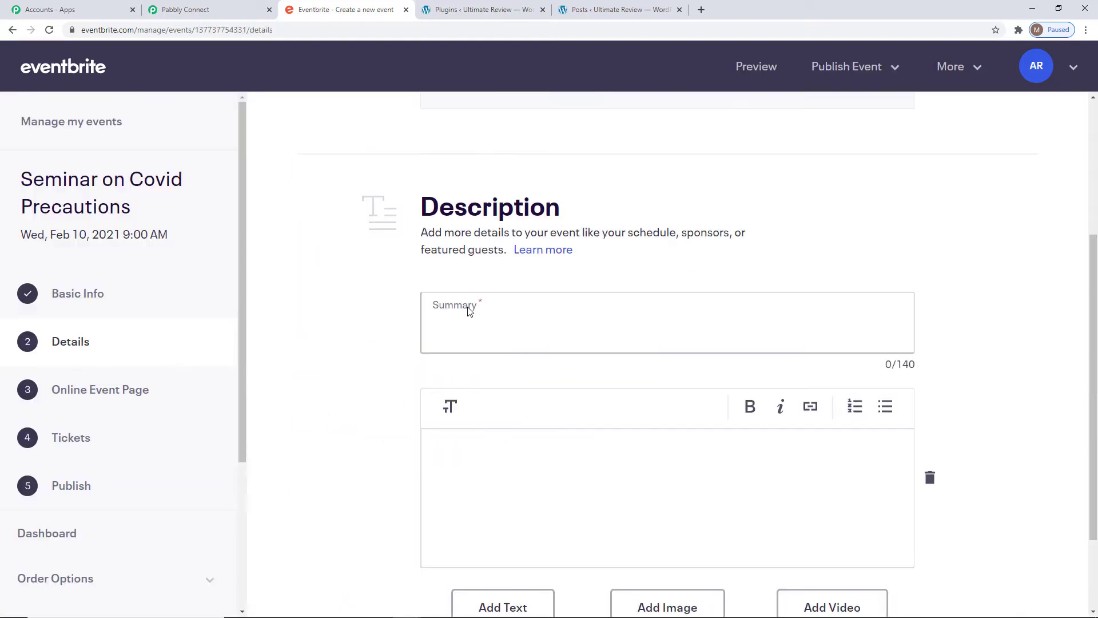
left_click(852, 81)
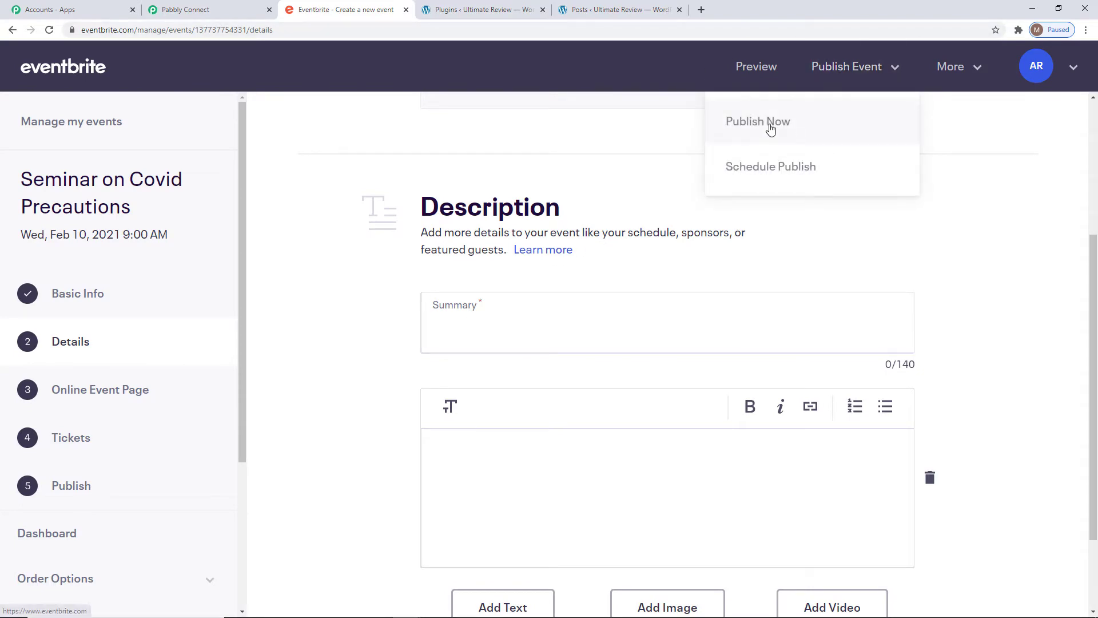
left_click(767, 123)
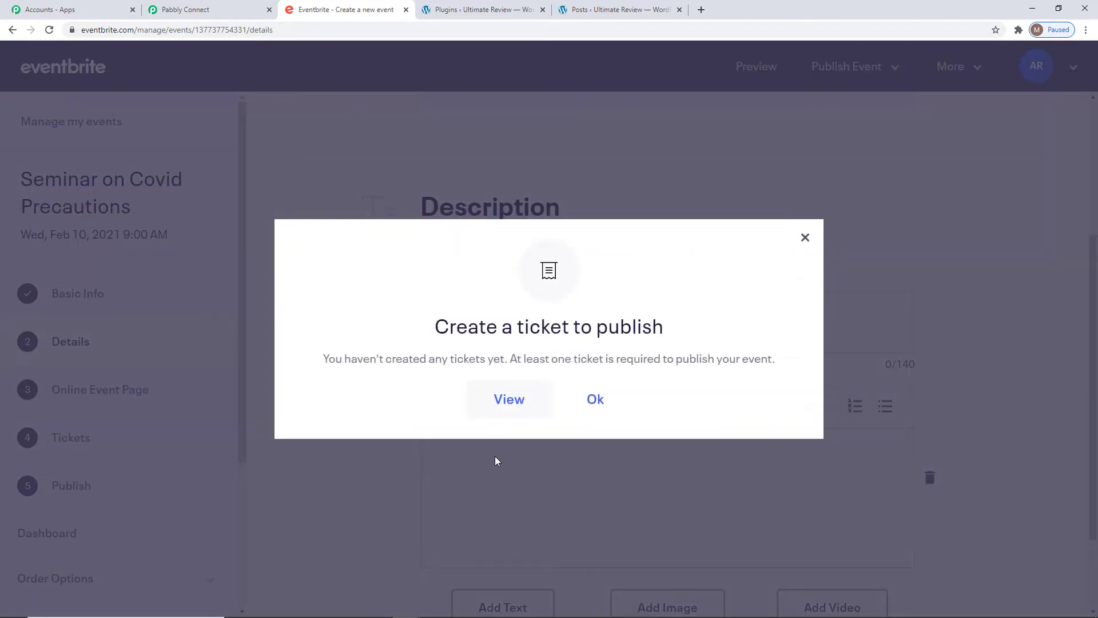
left_click(594, 401)
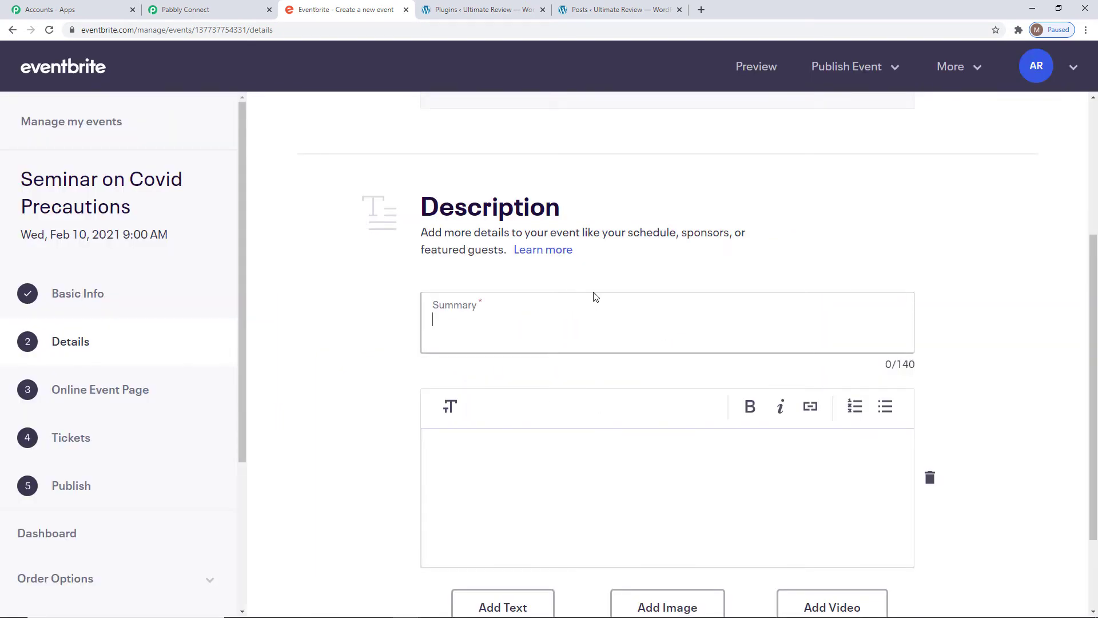
Enter the event summary "This event will be held in order to make people aware about the precautions related to Covid." and save the details
type("This even")
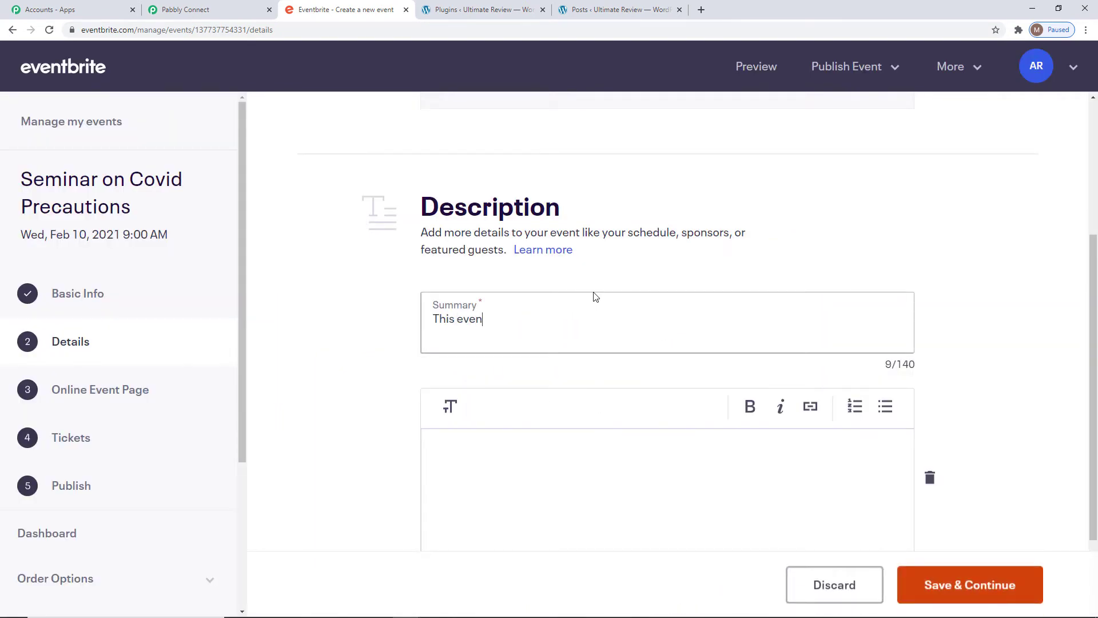
type("t will be held in order to")
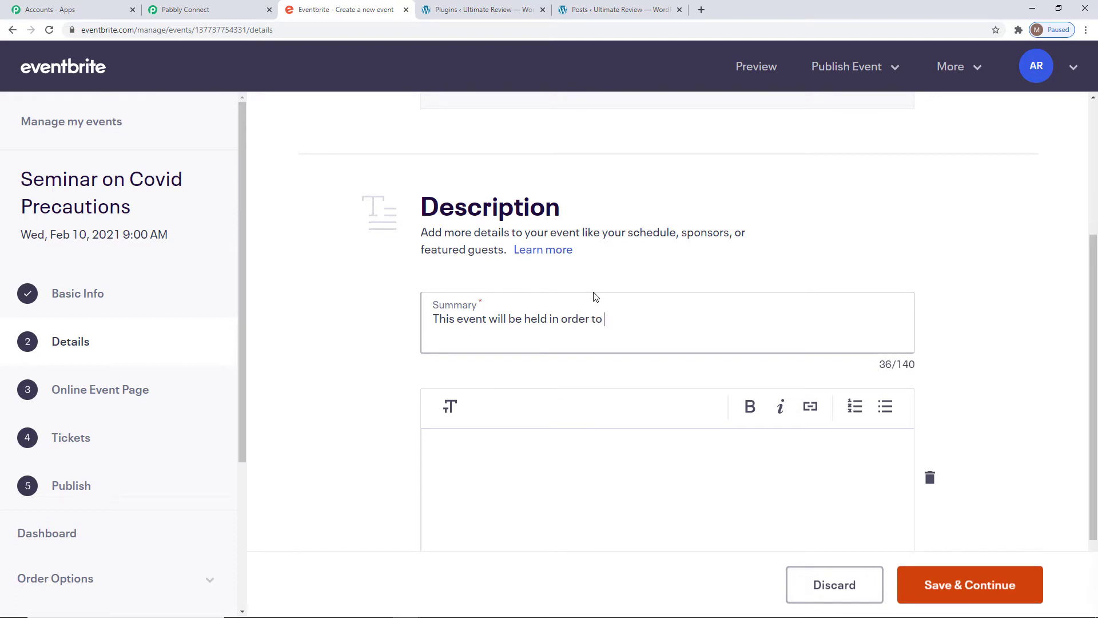
type("make people awar")
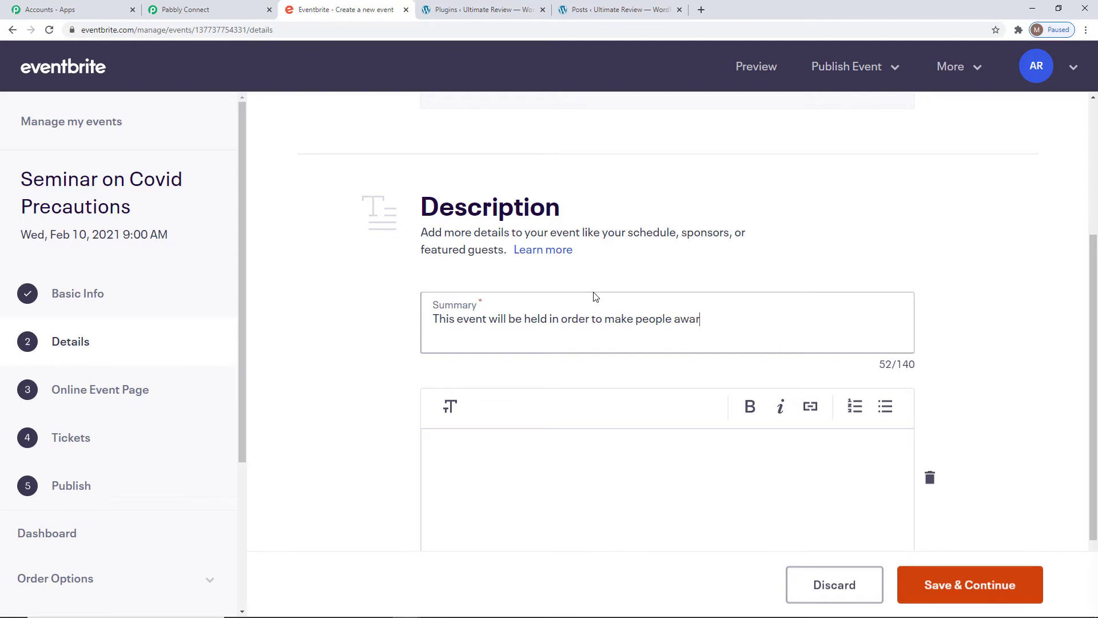
type("e about the precauti")
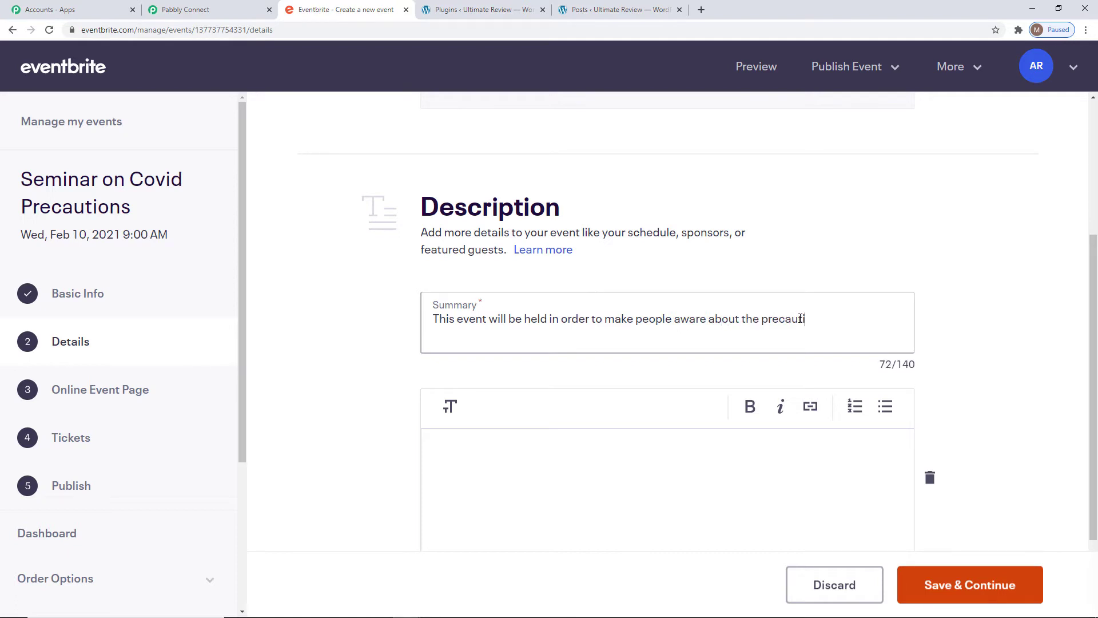
type("ons related to Covid.")
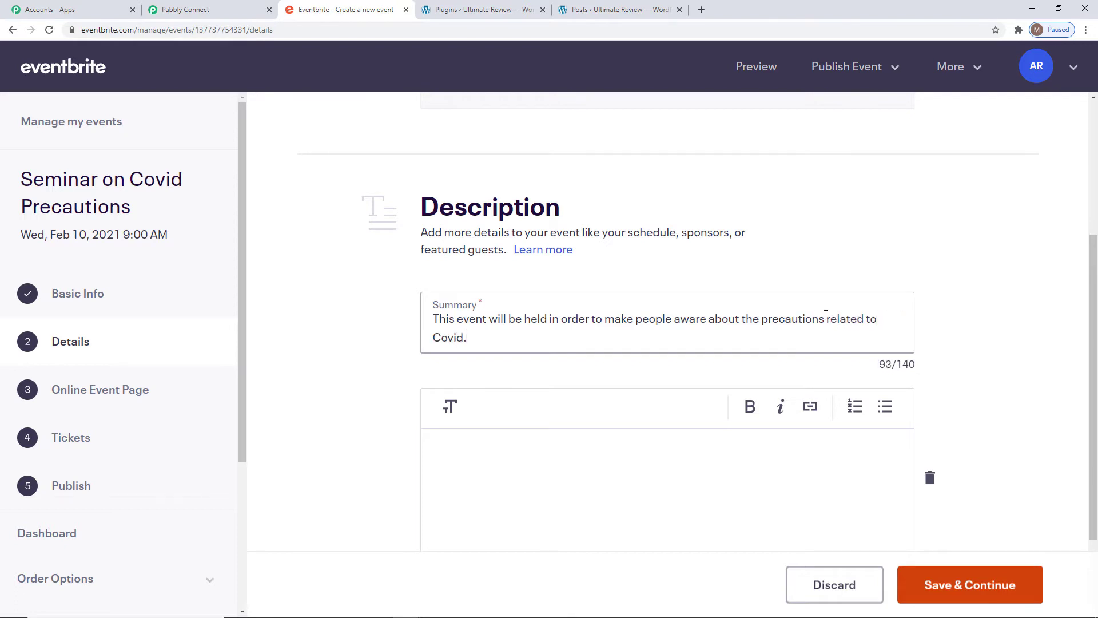
scroll(624, 311, "down", 2)
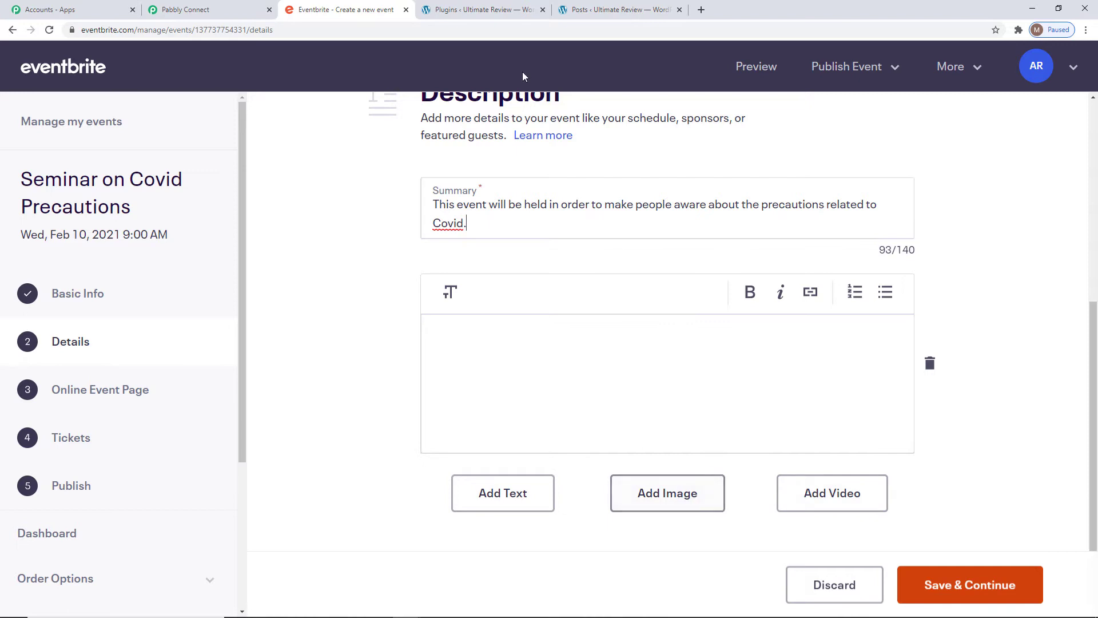
left_click(965, 592)
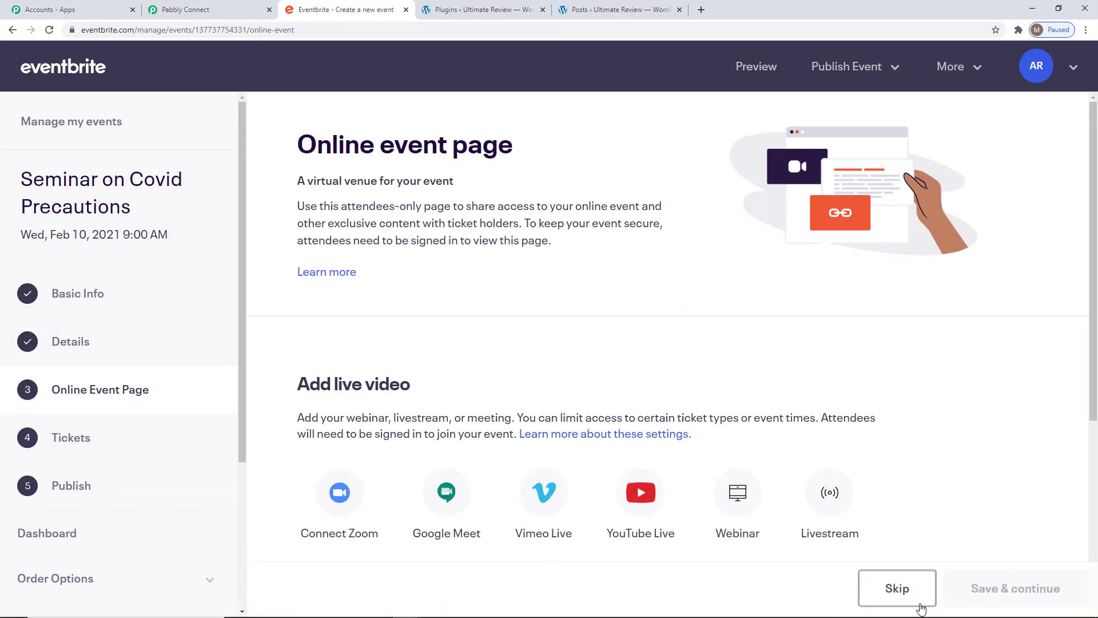
Skip the online event page setup and add a free General Admission ticket with a quantity of 5
left_click(898, 589)
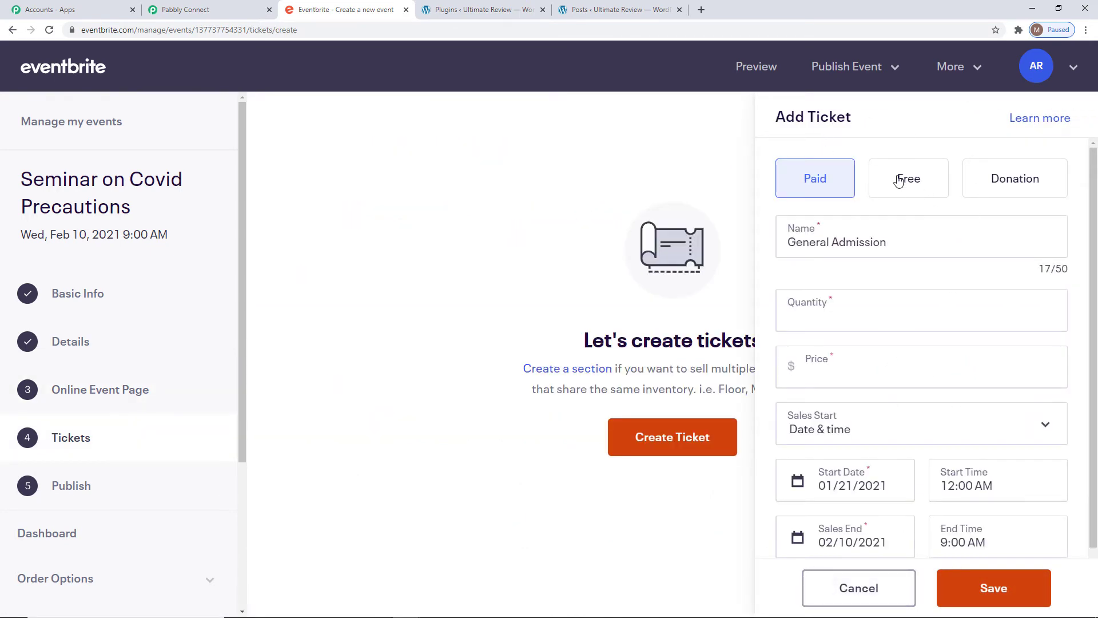
left_click(898, 181)
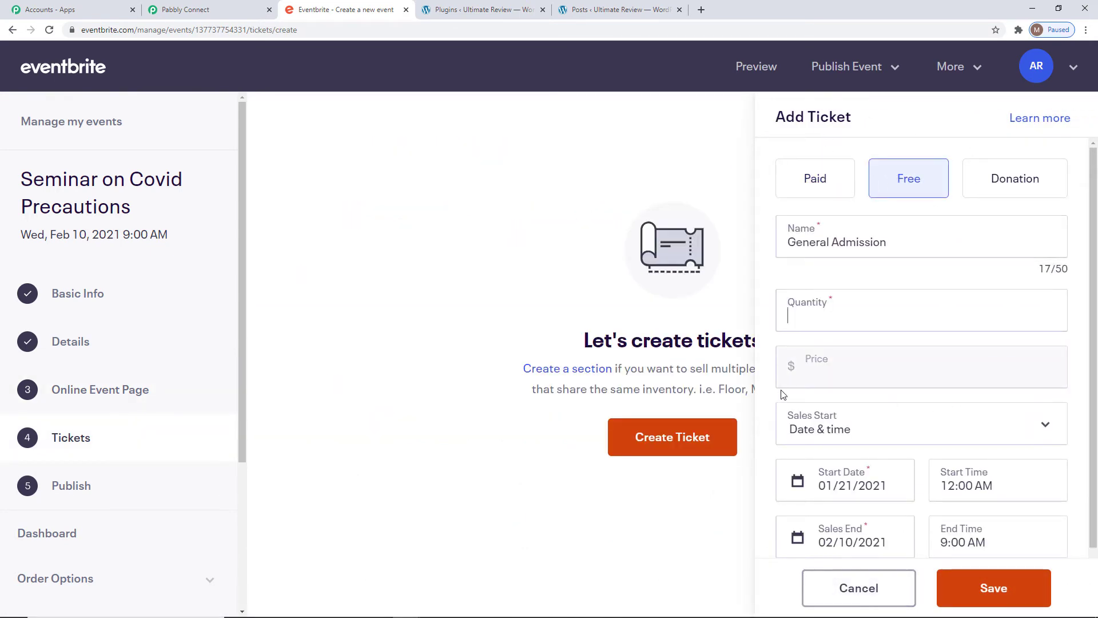
type("5")
scroll(981, 446, "down", 1)
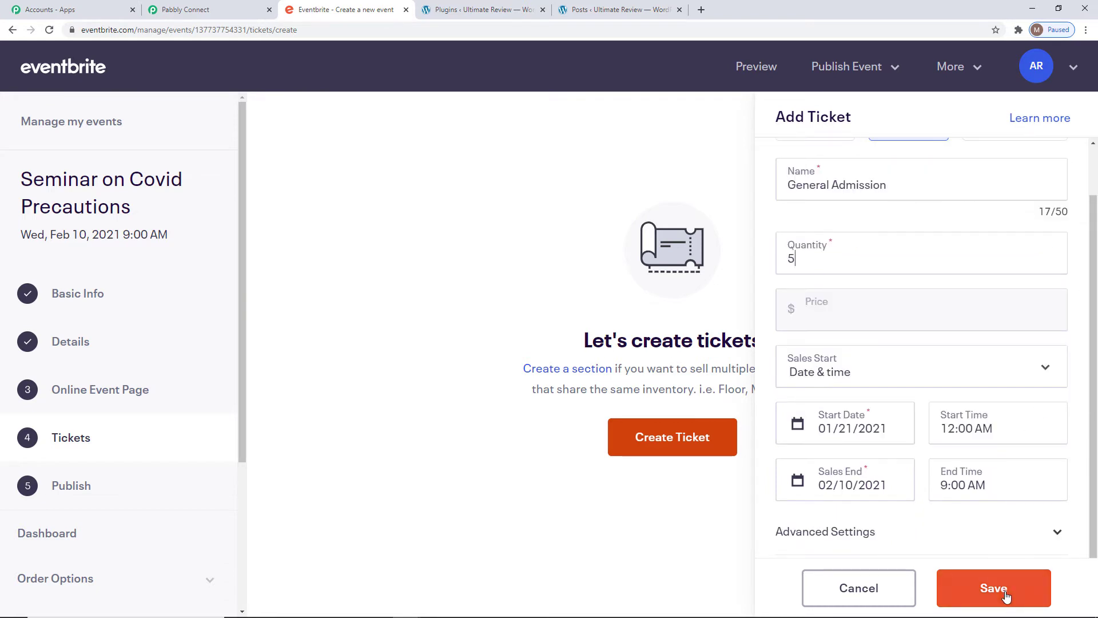
left_click(1002, 590)
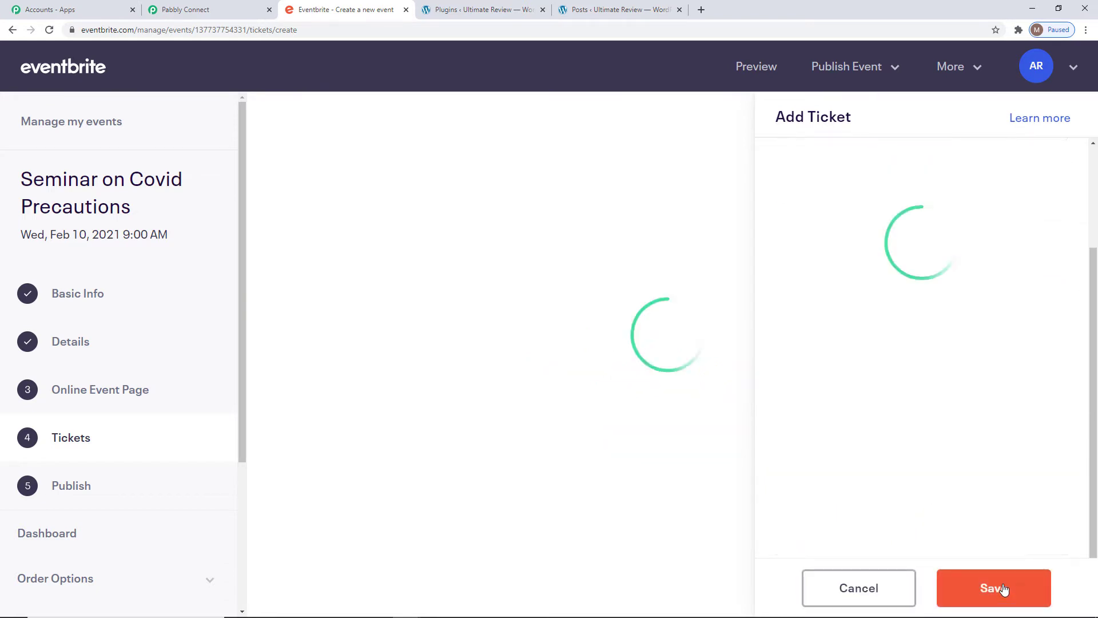
Continue to the final publishing stage and publish the Seminar on Covid Precautions event
left_click(999, 585)
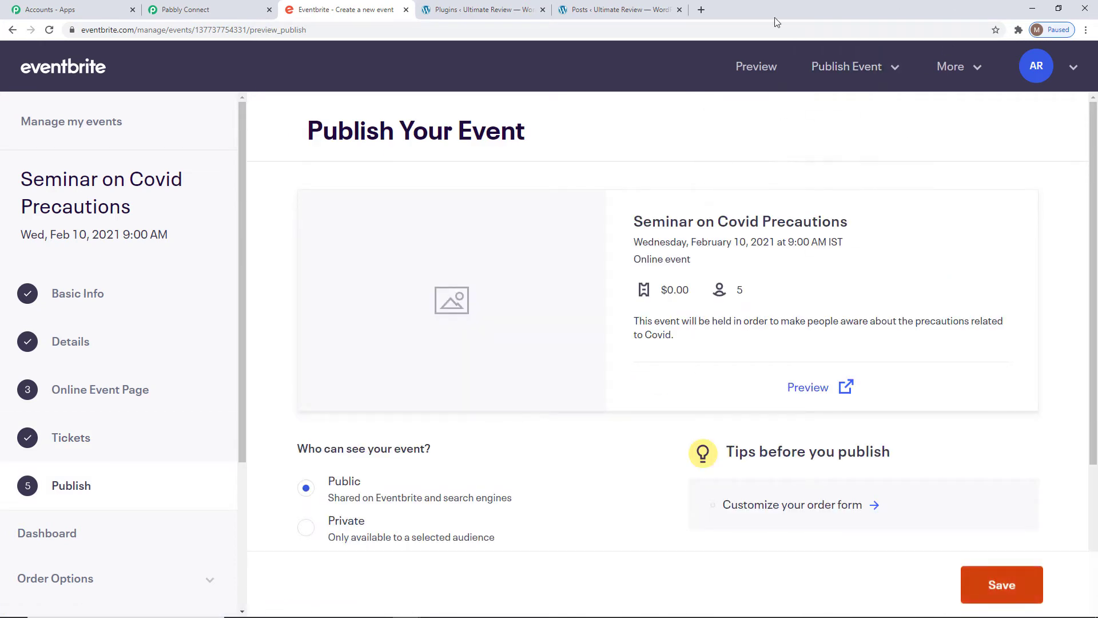
left_click(988, 592)
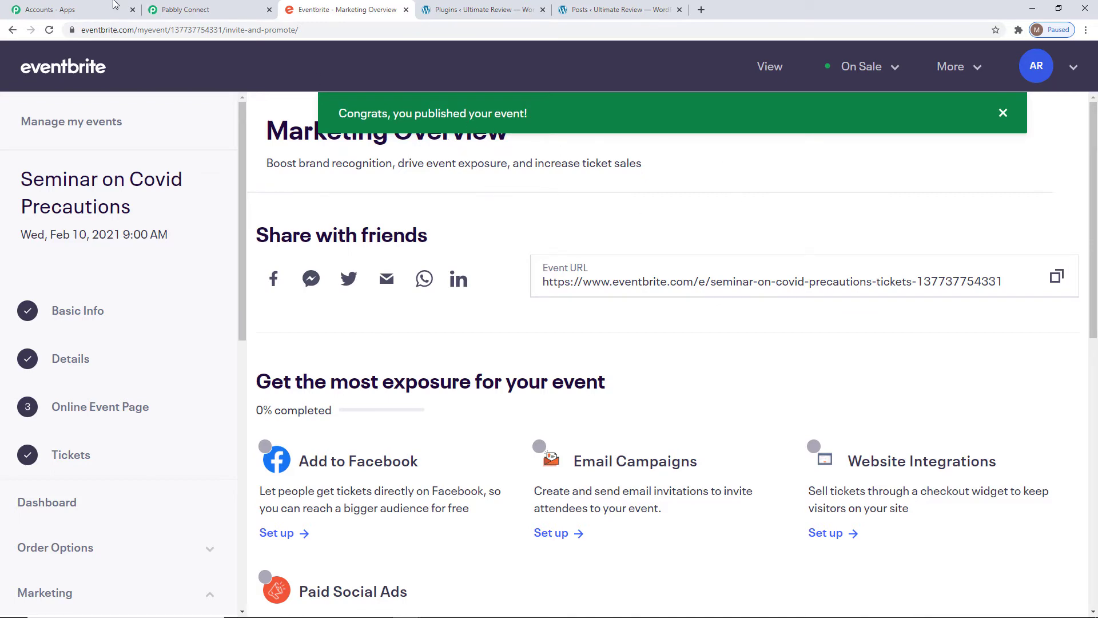
Switch to the Pabbly Connect workflow, expand the captured endpoint_url value, and save the Eventbrite trigger
left_click(201, 10)
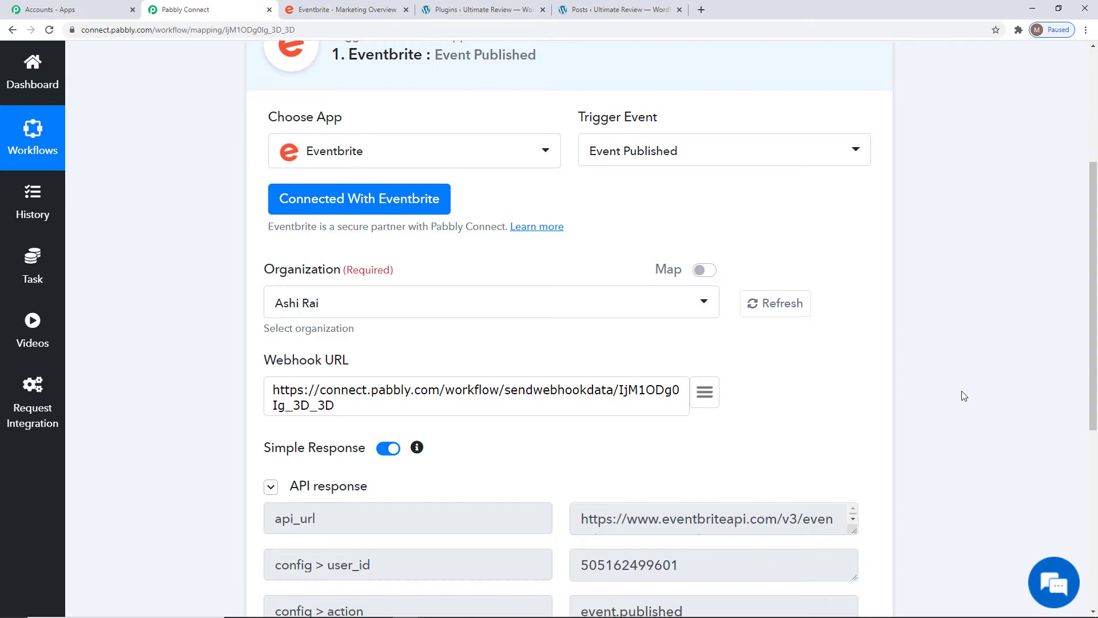
scroll(963, 395, "down", 5)
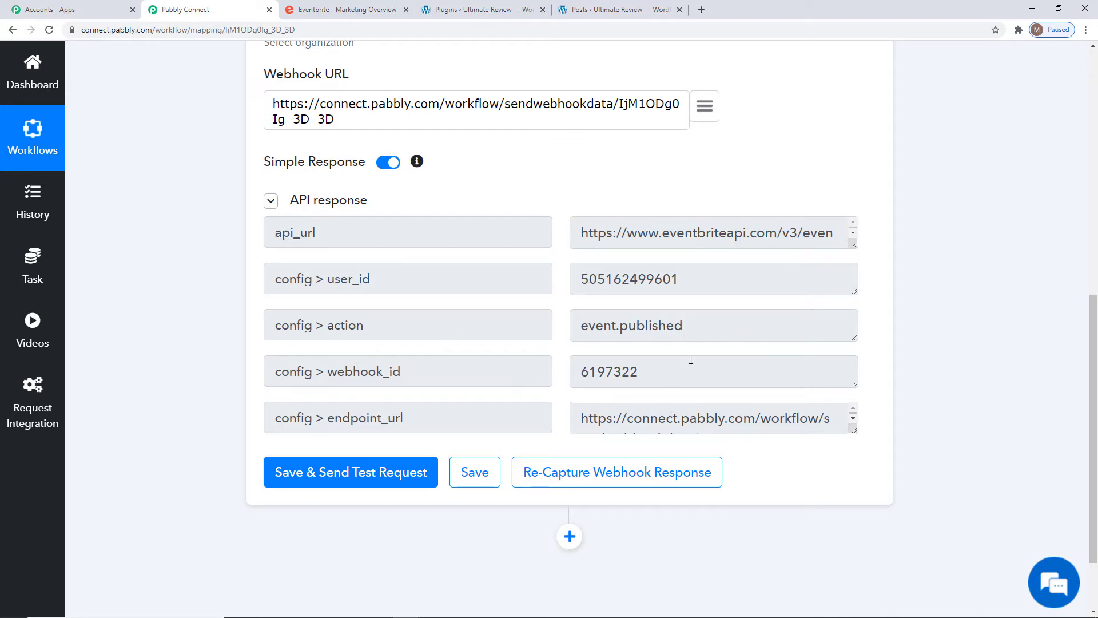
left_click_drag(851, 429, 852, 479)
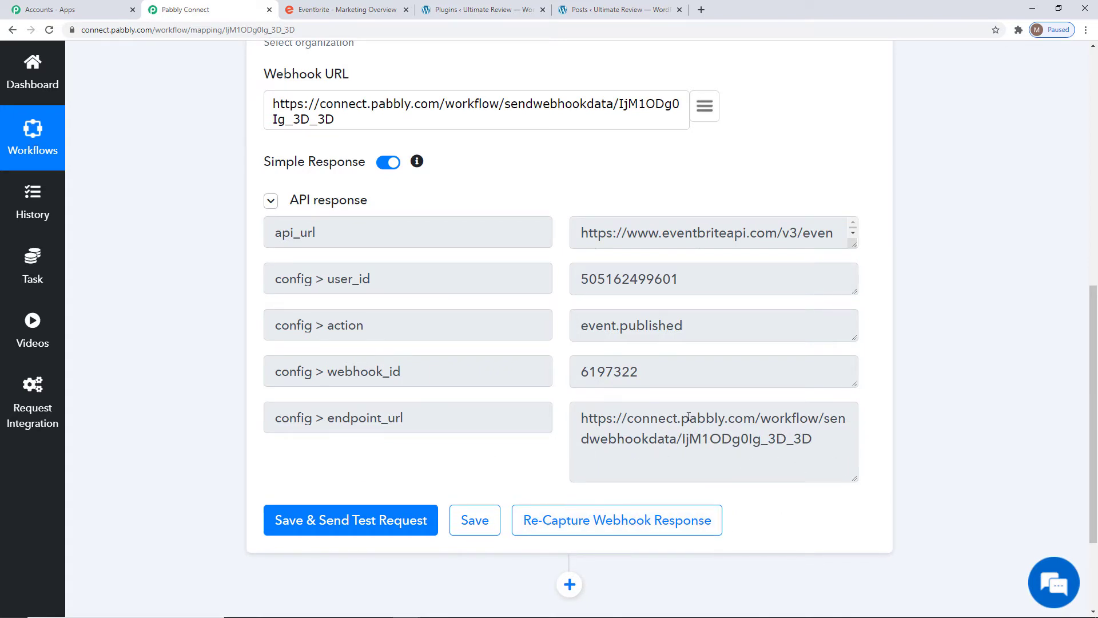
left_click(474, 520)
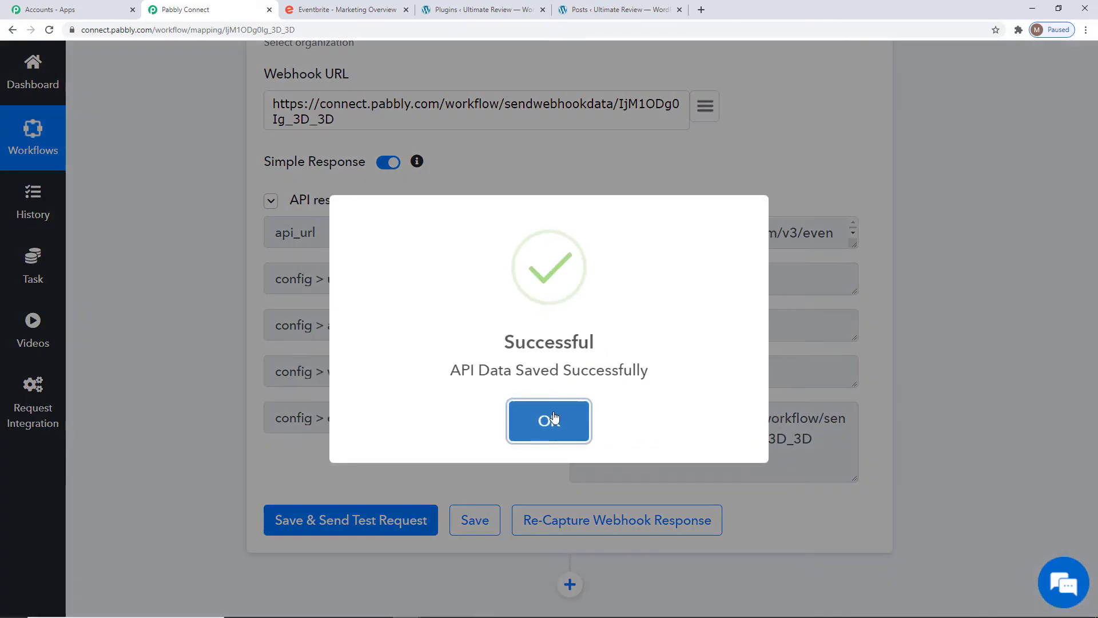
left_click(546, 417)
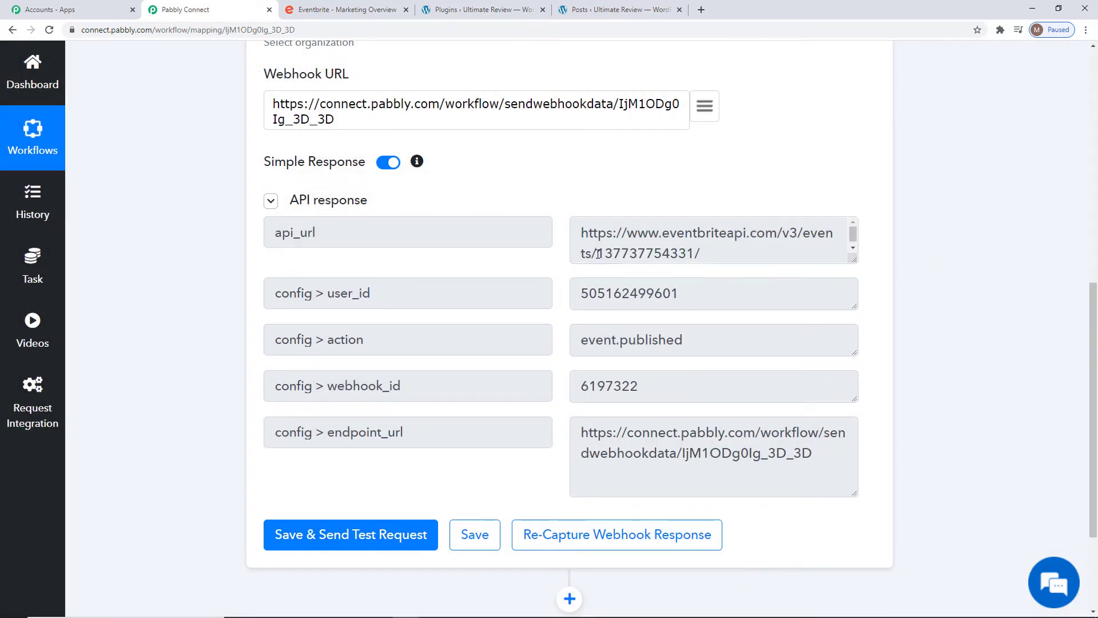
Highlight the event ID inside the api_url value of the trigger's API response
left_click_drag(599, 253, 693, 247)
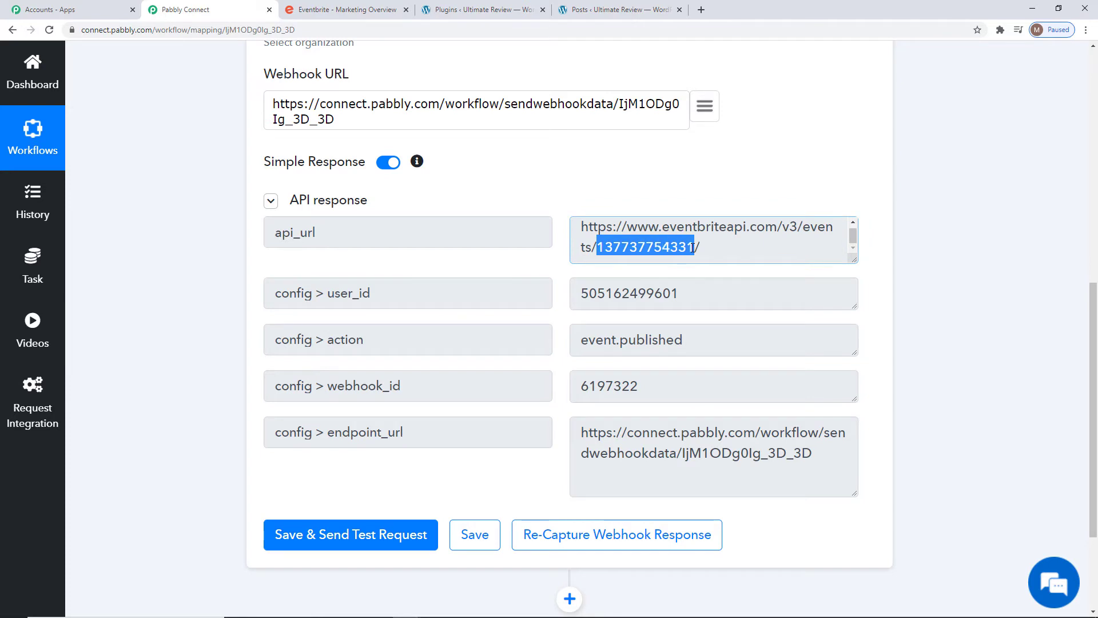
left_click(686, 248)
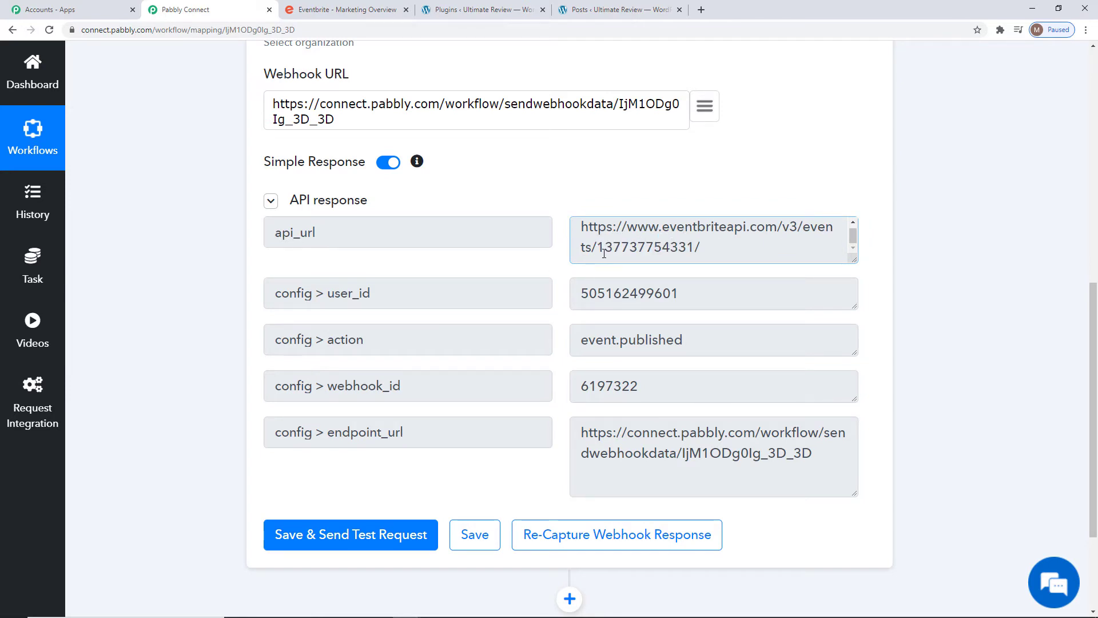
left_click_drag(597, 249, 693, 248)
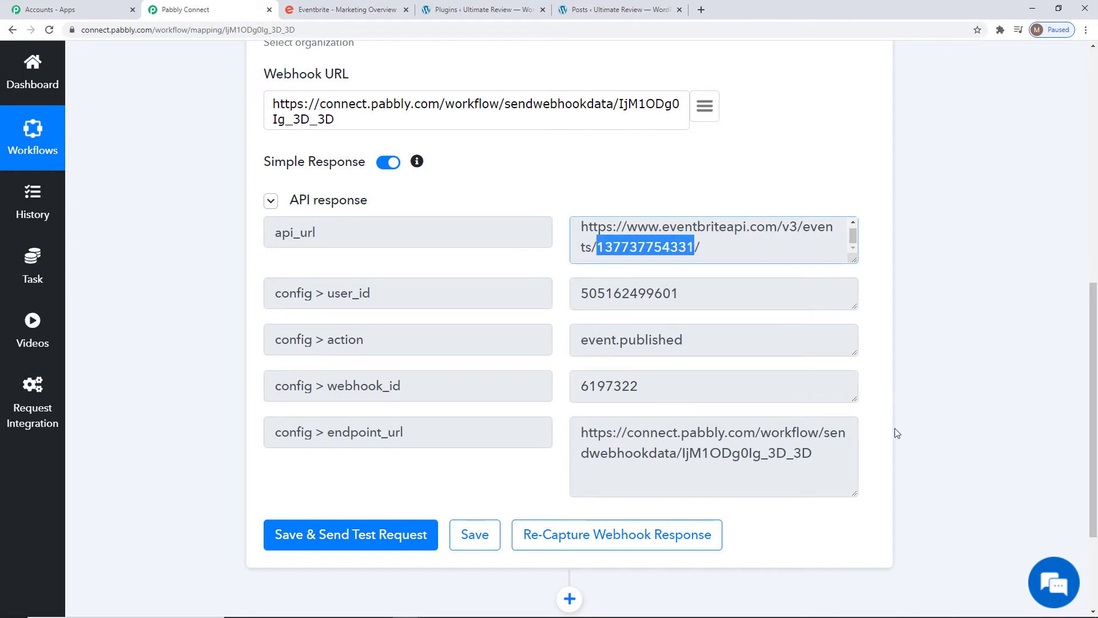
Add a Text Formatter action after the trigger with the Split Text action event and connect it
scroll(954, 400, "down", 3)
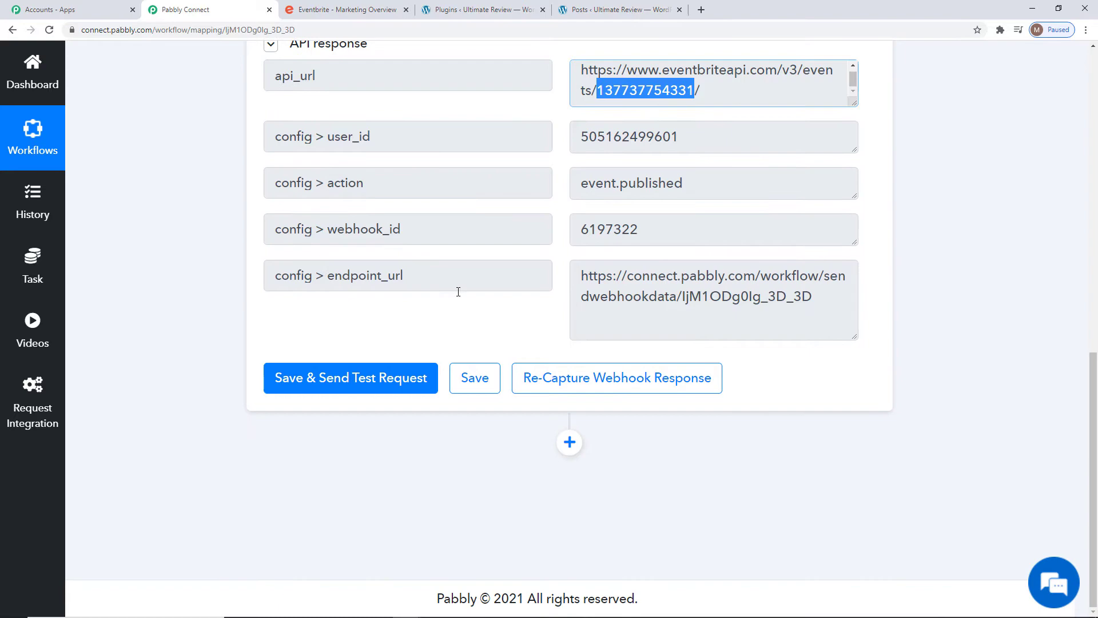
left_click(570, 442)
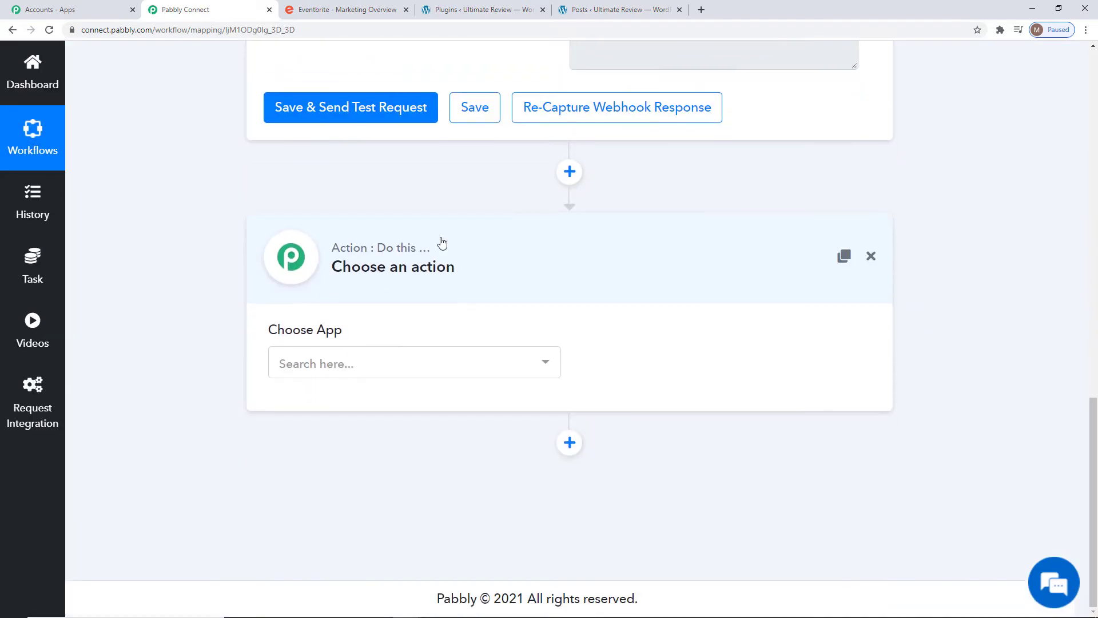
left_click(413, 361)
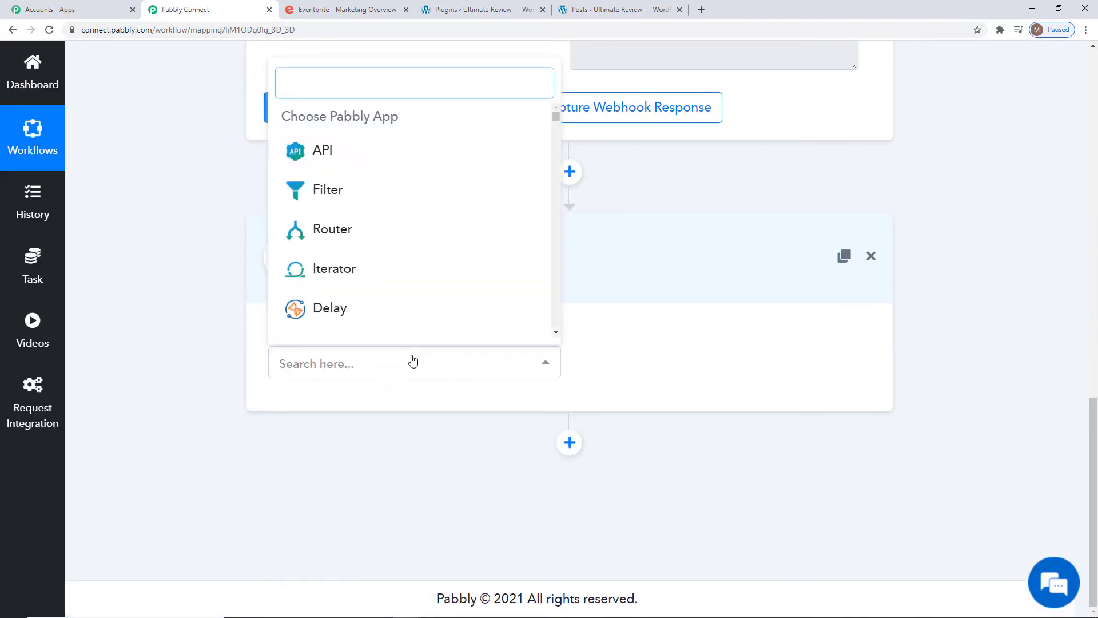
type("text for")
left_click(541, 316)
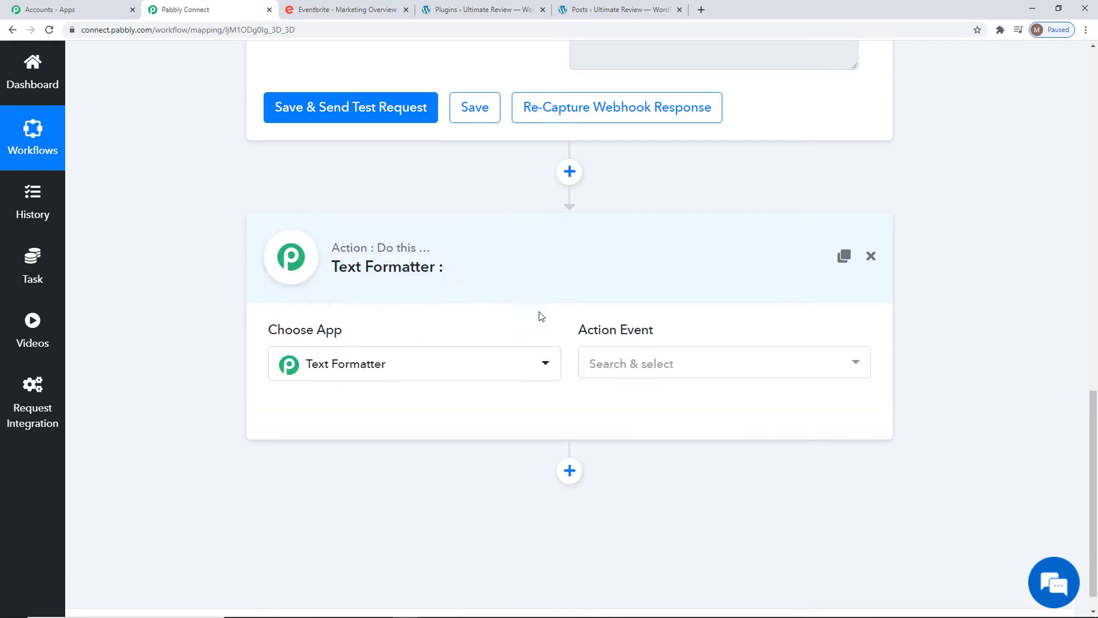
left_click(711, 362)
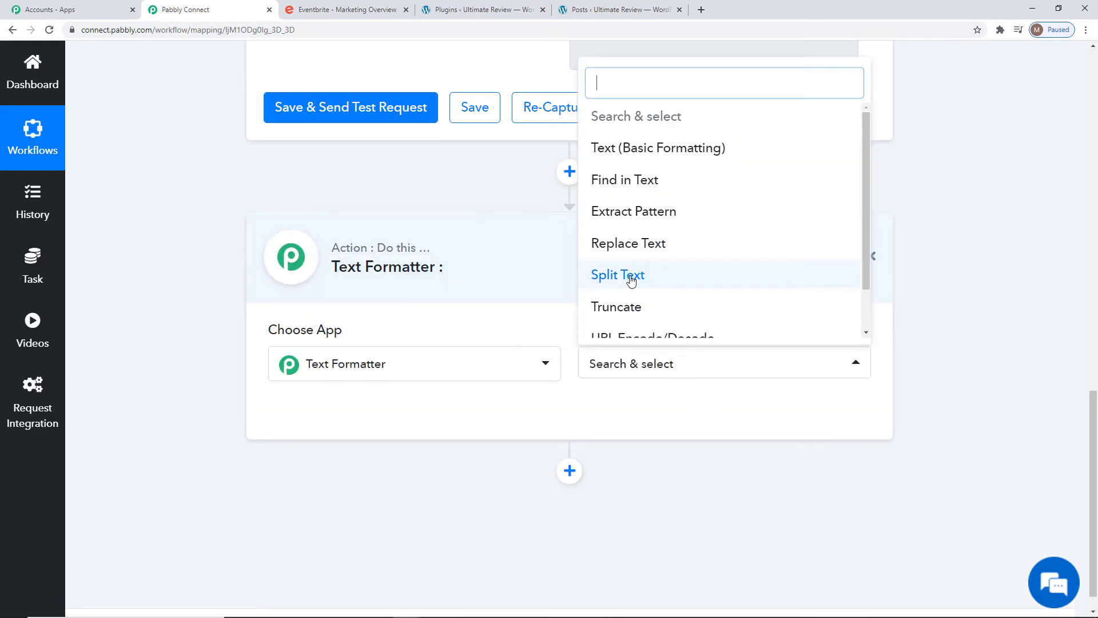
left_click(631, 279)
left_click(355, 412)
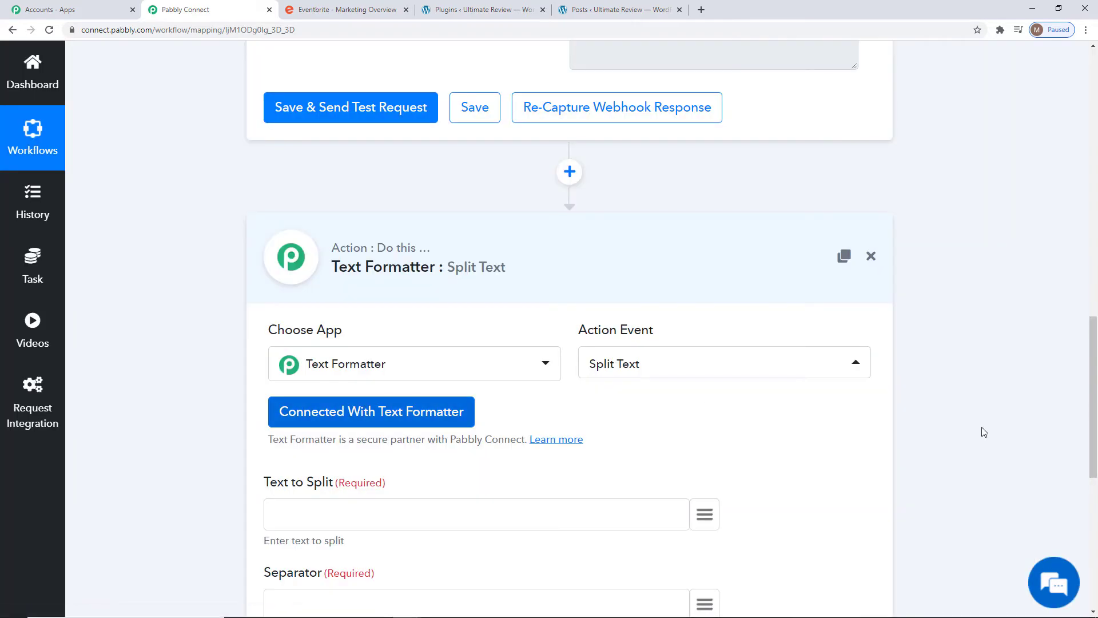
left_click(1052, 432)
Map the trigger's api_url as the text to split and set the separator to "/"
scroll(1051, 432, "down", 4)
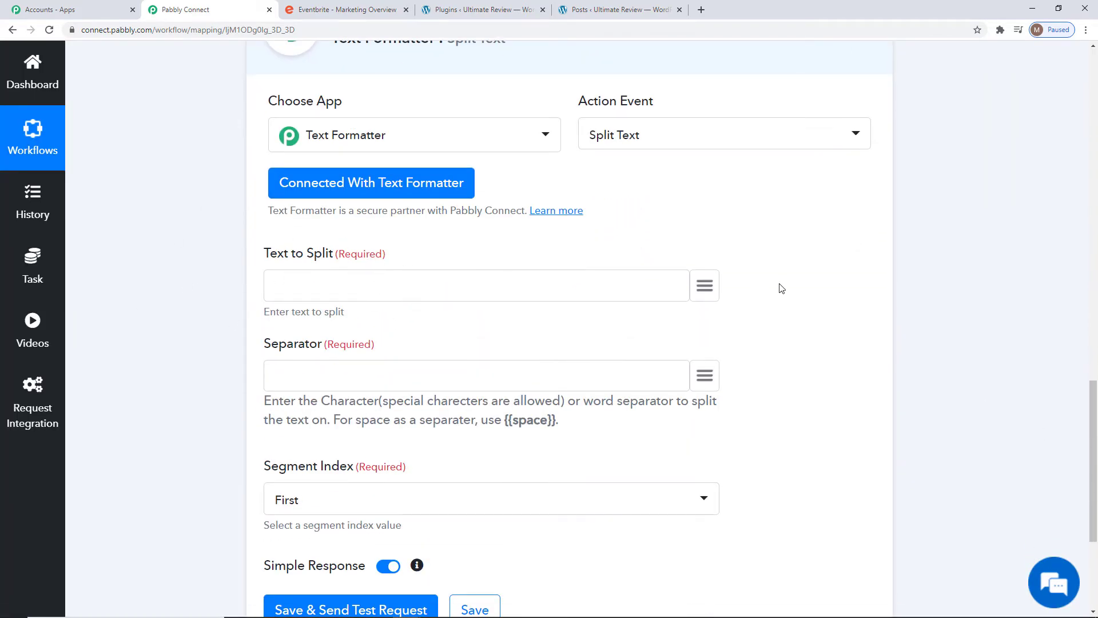
left_click(705, 285)
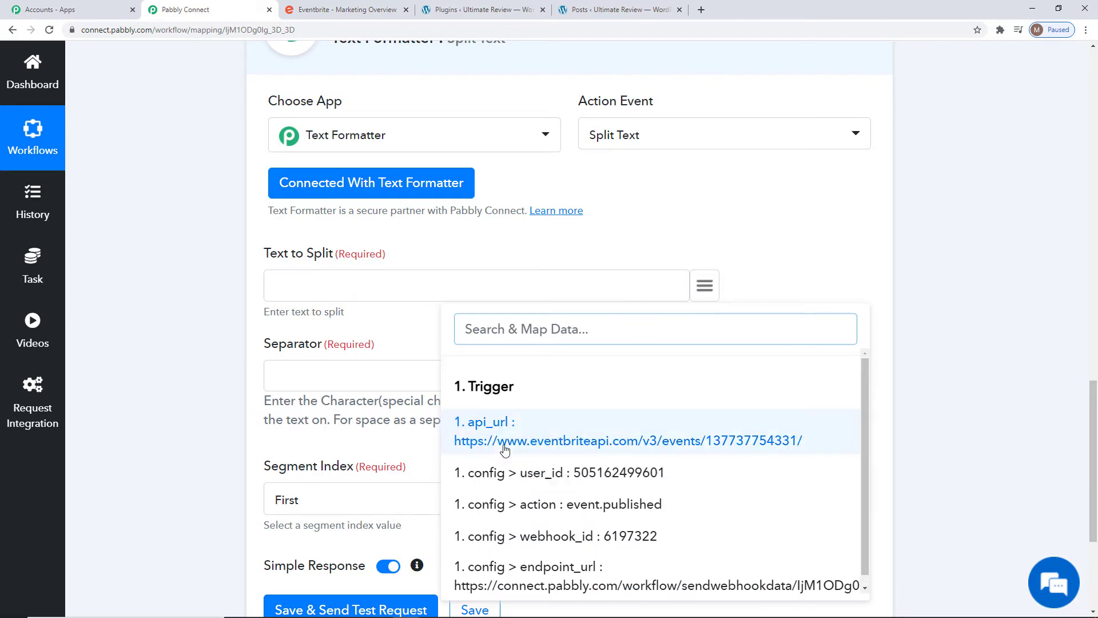
left_click(585, 441)
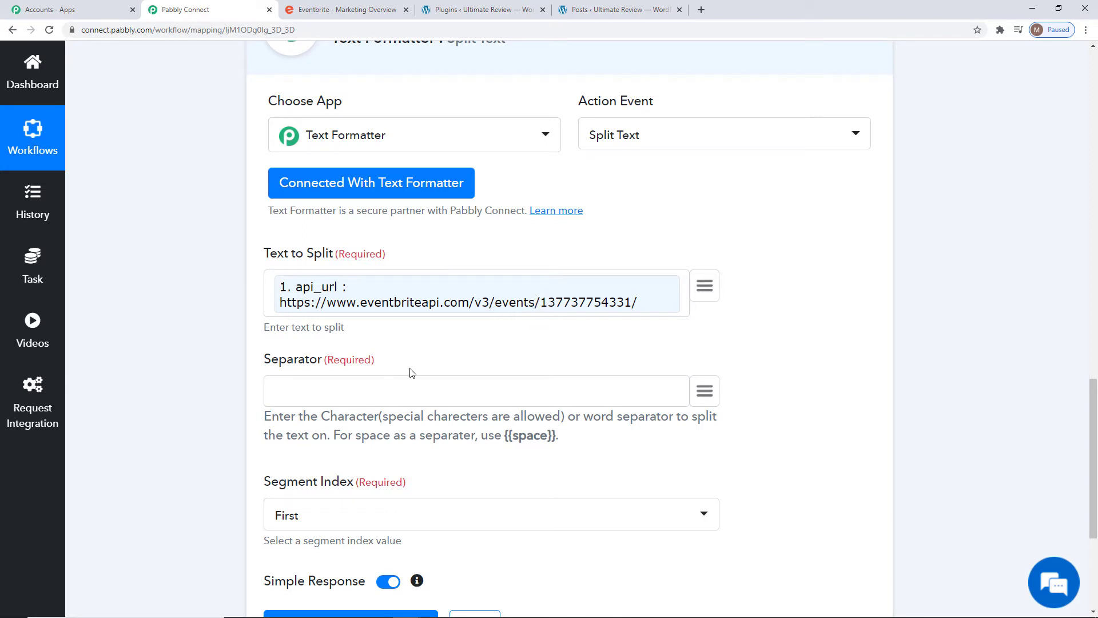
scroll(412, 373, "down", 2)
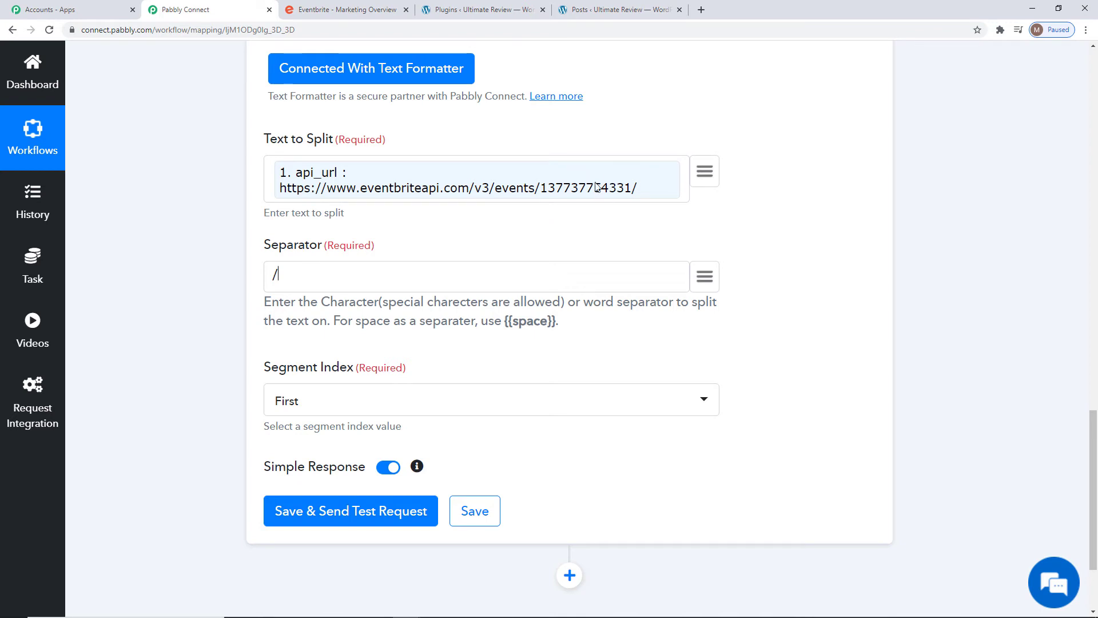
Set the segment index to Second to Last, send a test request, and save the Text Formatter action
left_click(553, 402)
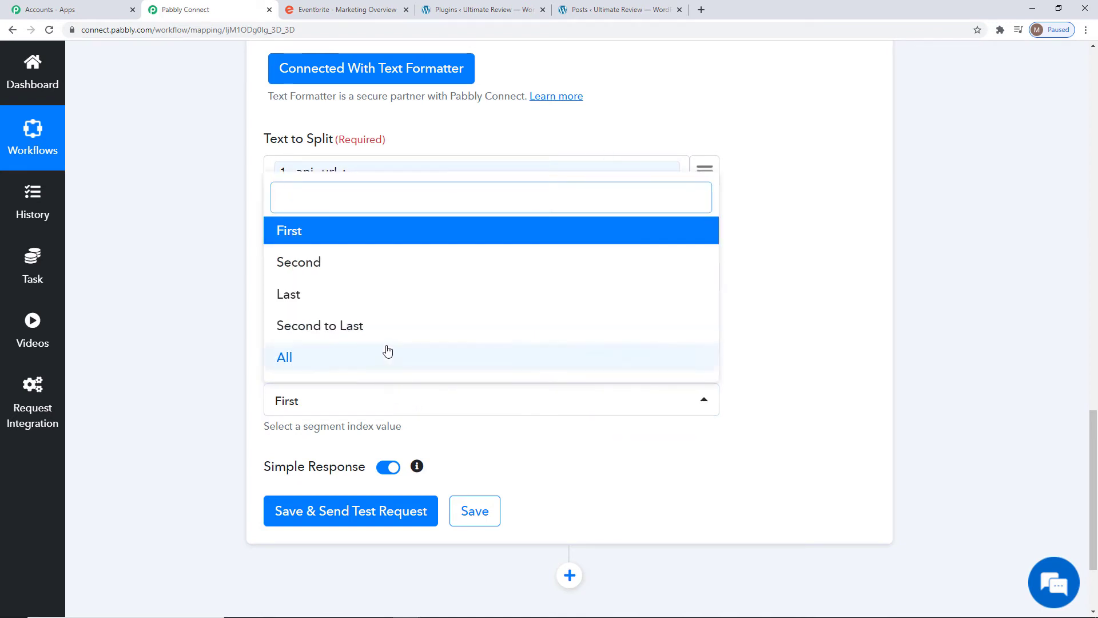
left_click(356, 329)
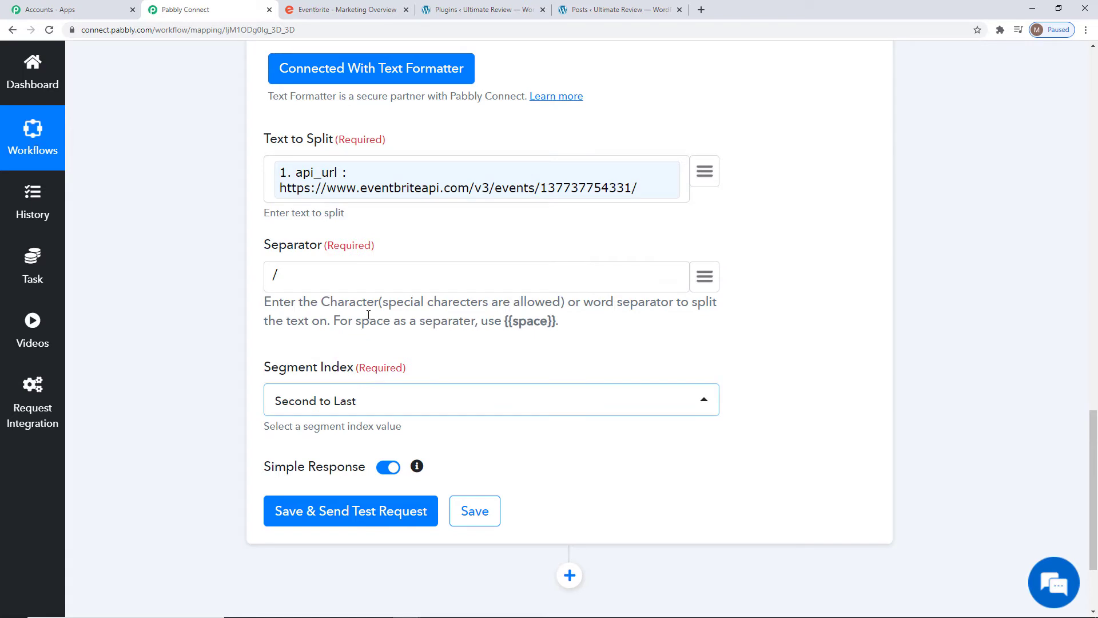
left_click(368, 515)
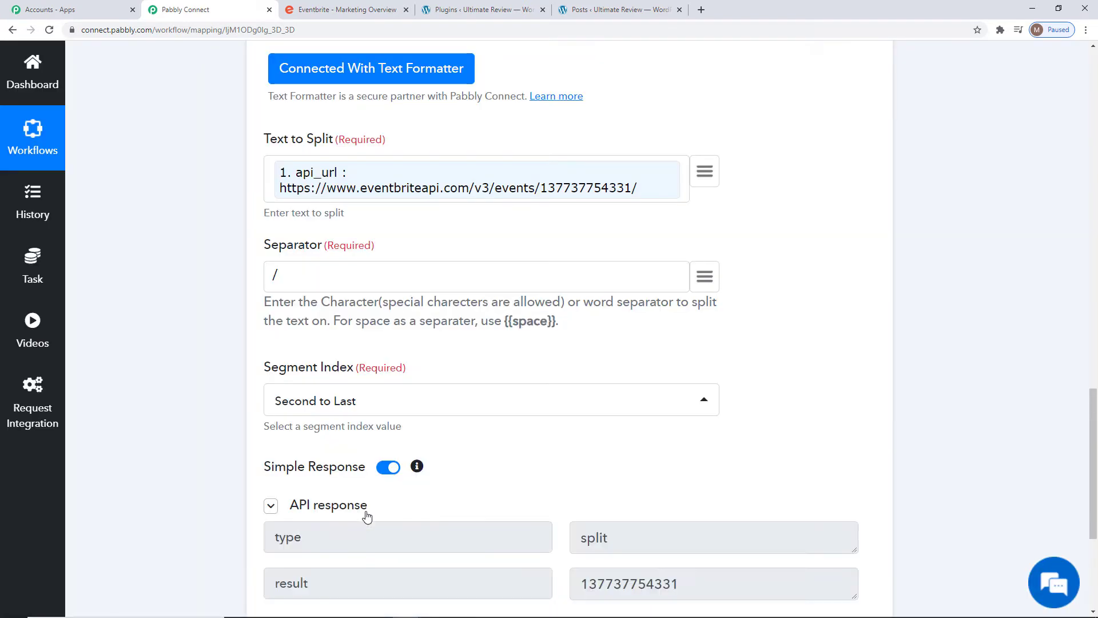
scroll(826, 448, "down", 4)
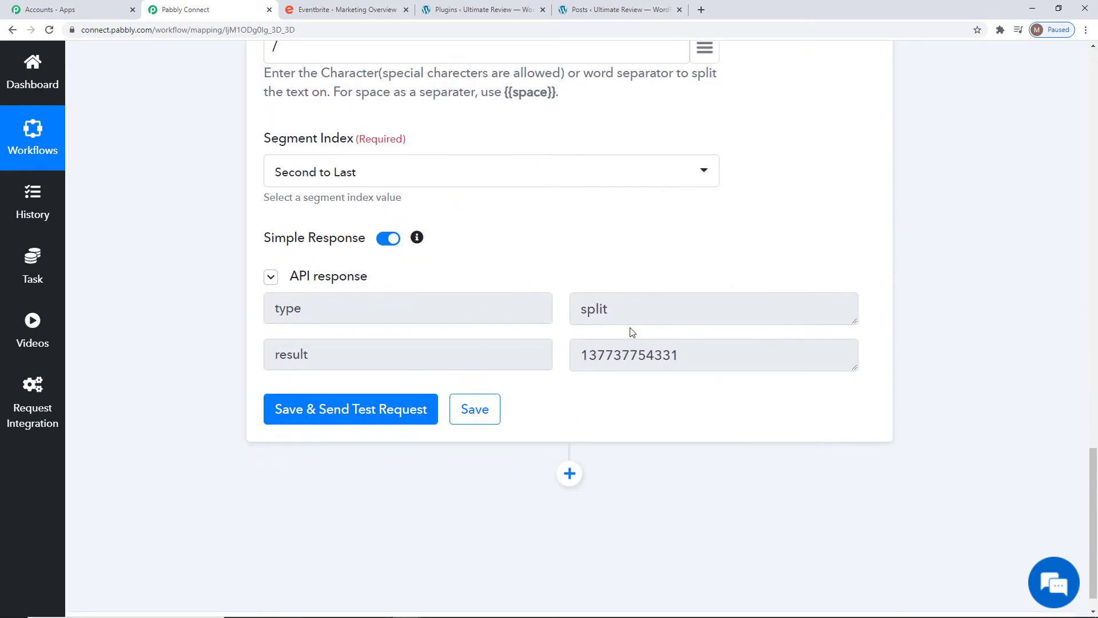
left_click(463, 417)
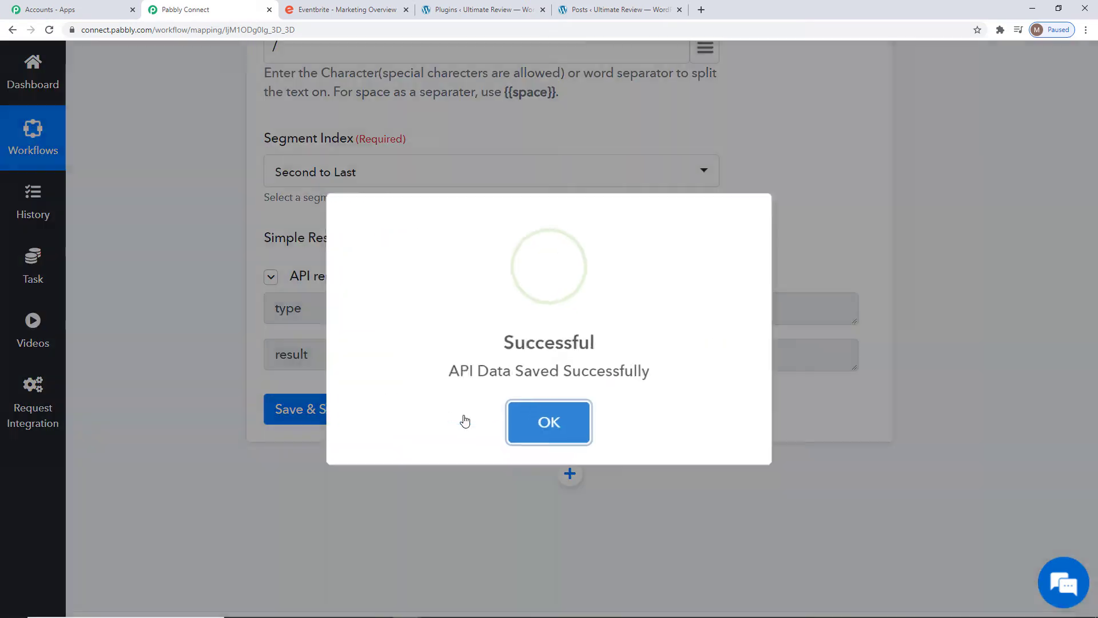
left_click(567, 424)
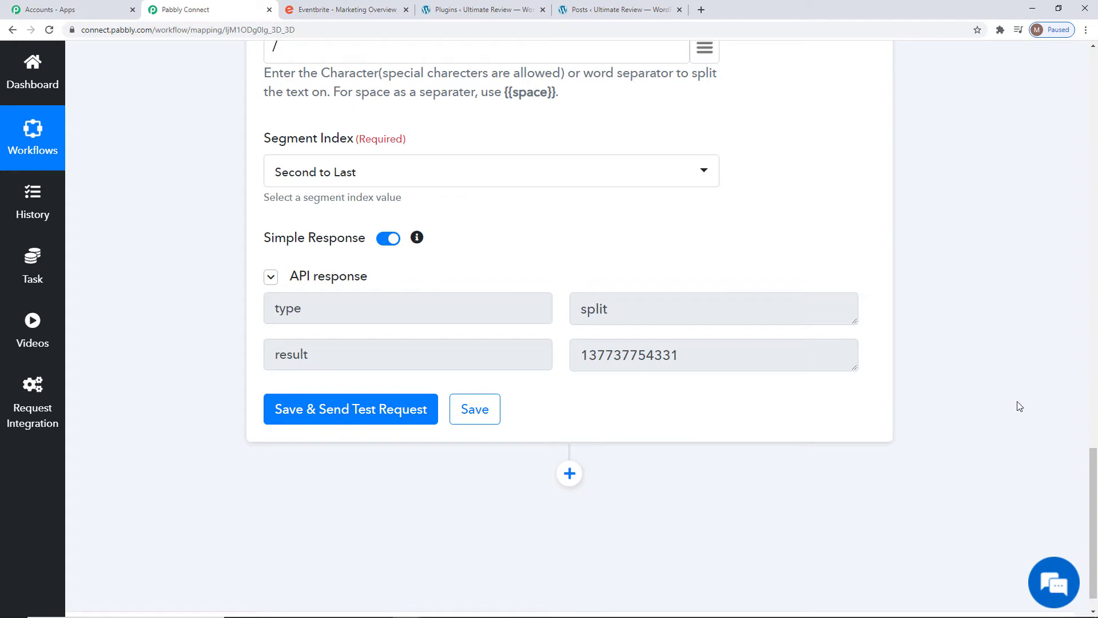
Review the trigger's captured API response and save the Text Formatter action again
scroll(1020, 406, "up", 15)
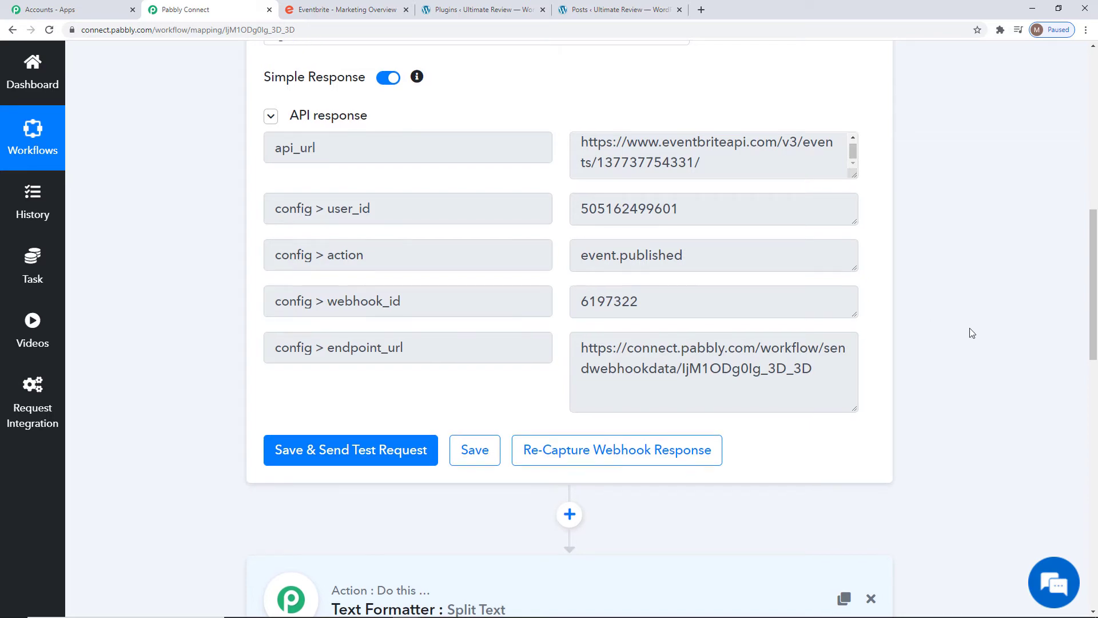
scroll(966, 331, "down", 11)
scroll(971, 333, "down", 5)
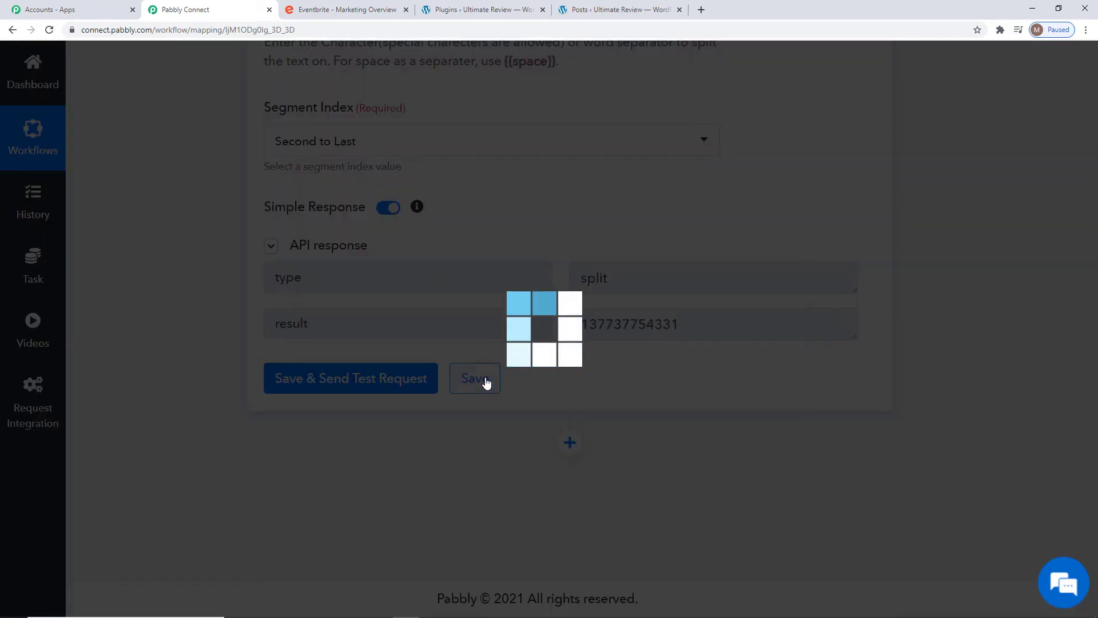
left_click(486, 379)
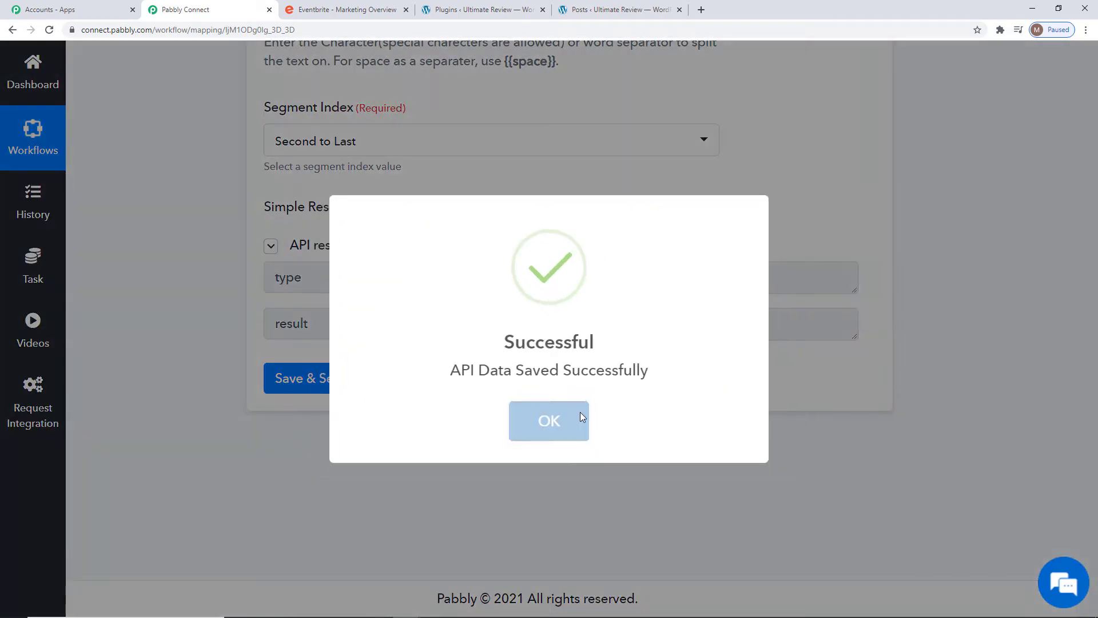
left_click(580, 417)
Add an Eventbrite action after the Text Formatter with the Get Event action event
left_click(568, 442)
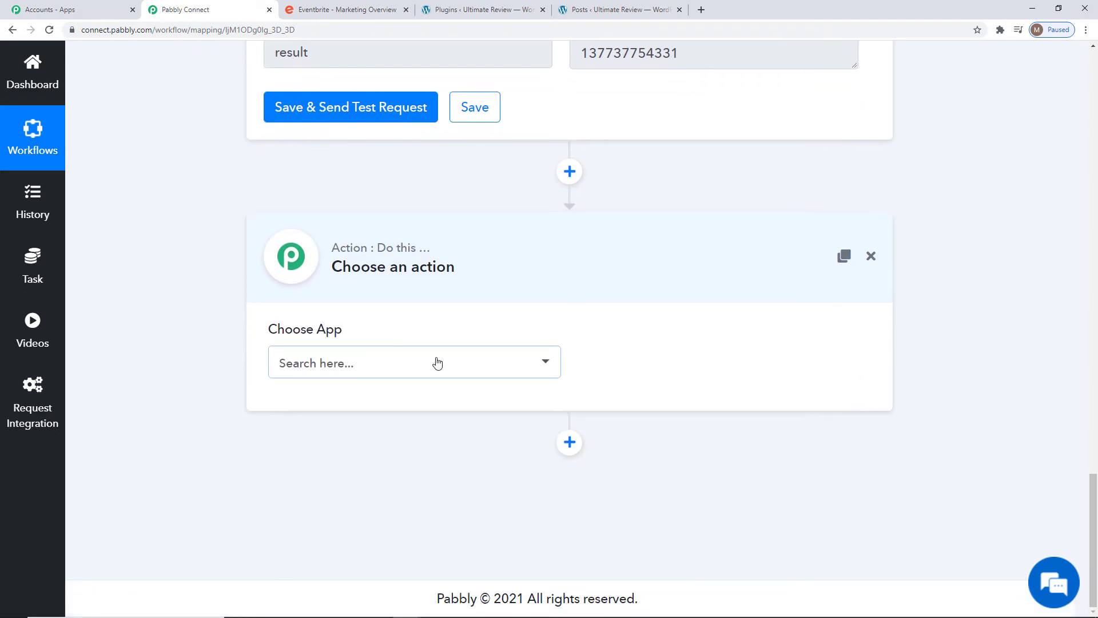
left_click(437, 362)
type("event")
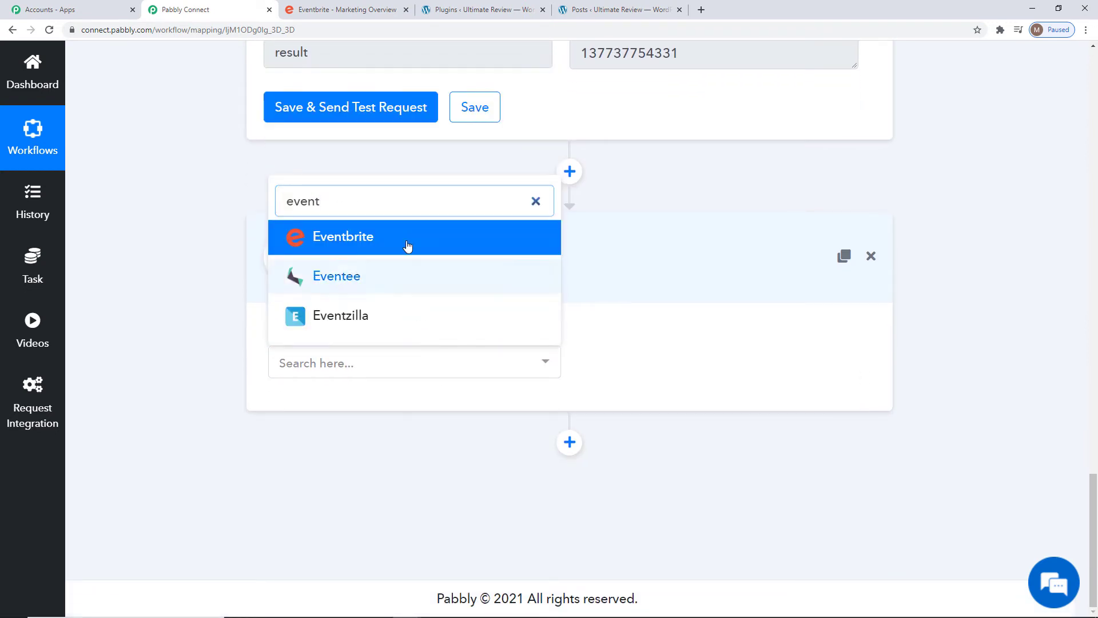
left_click(407, 246)
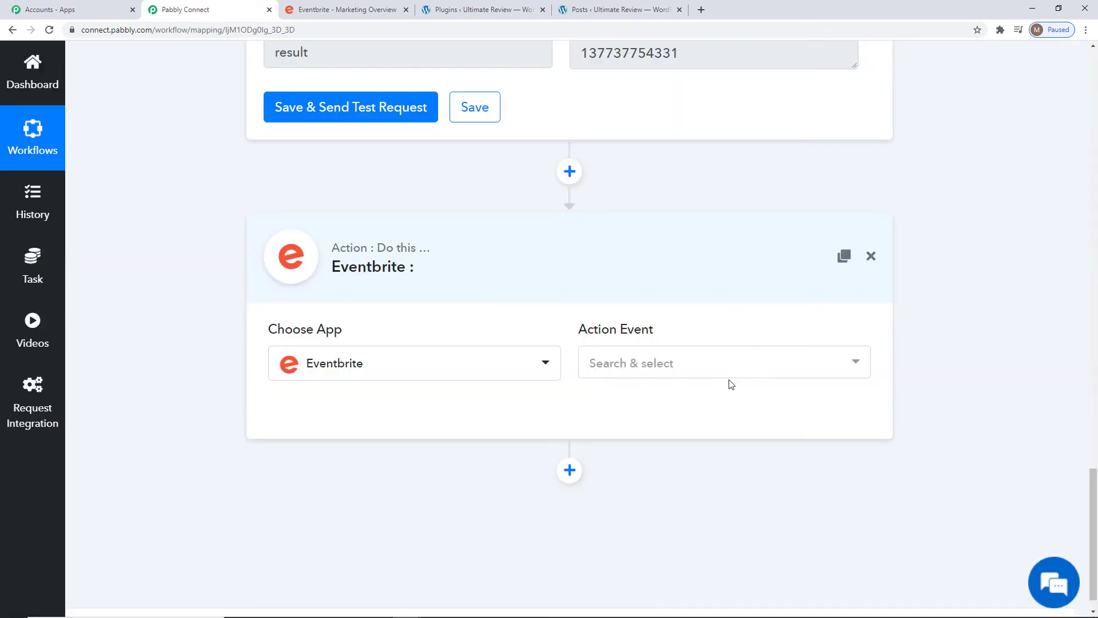
left_click(731, 384)
type("get")
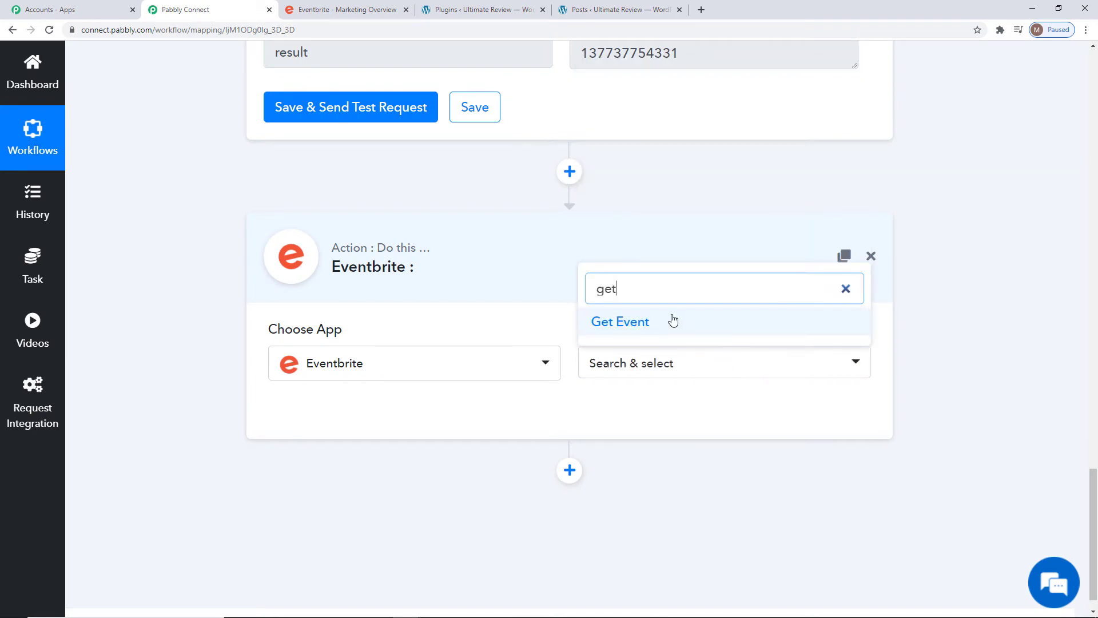
left_click(673, 321)
Connect the Get Event action using the existing Eventbrite #1 credentials
left_click(352, 411)
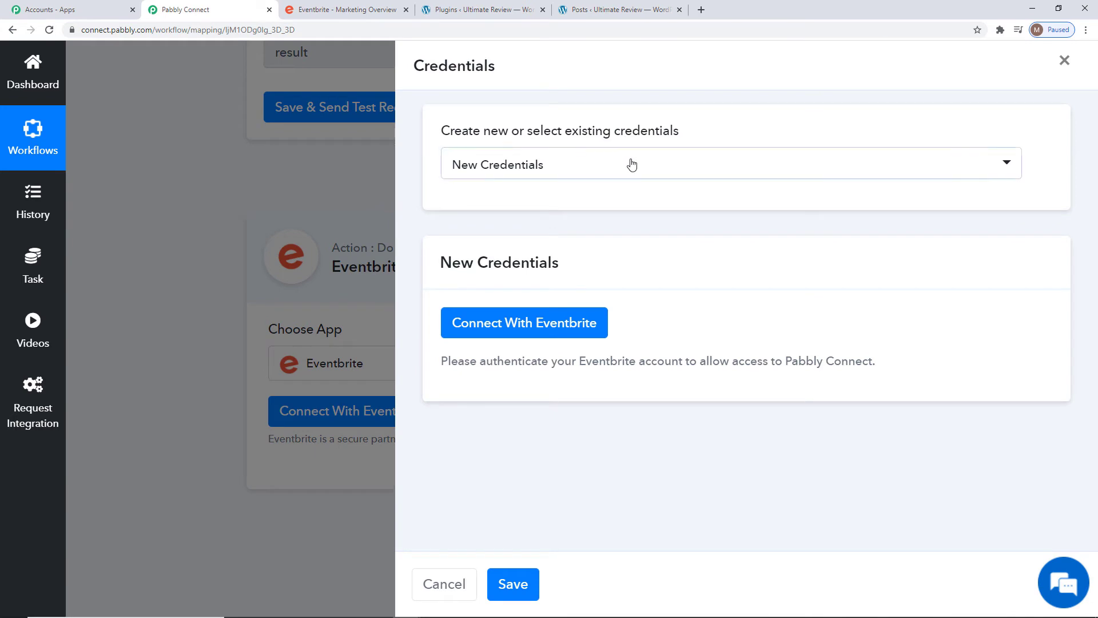
left_click(632, 165)
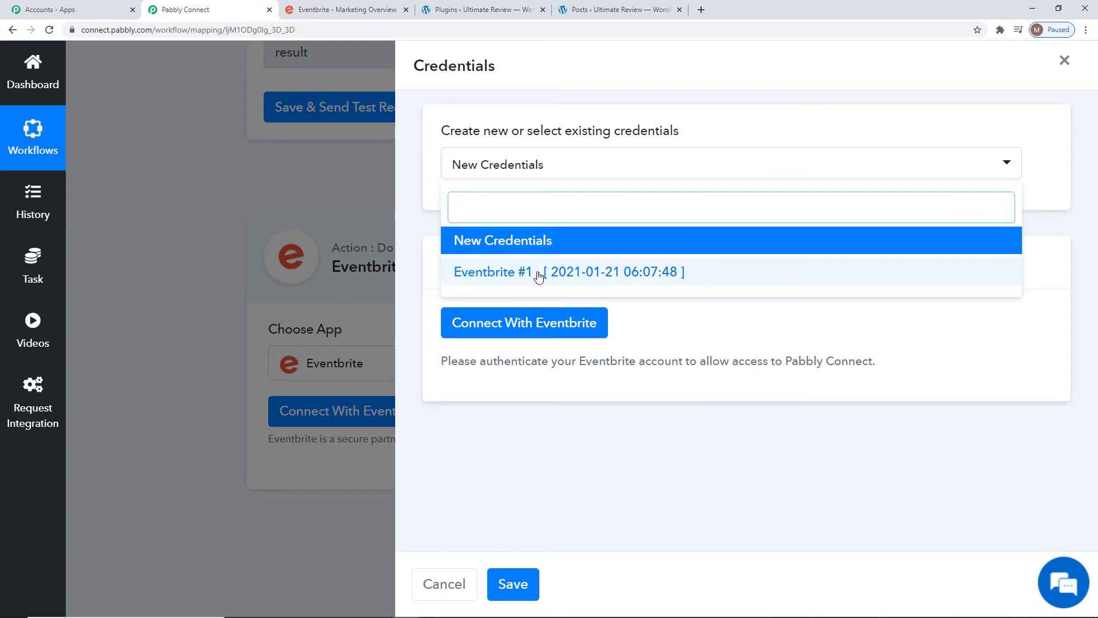
left_click(561, 273)
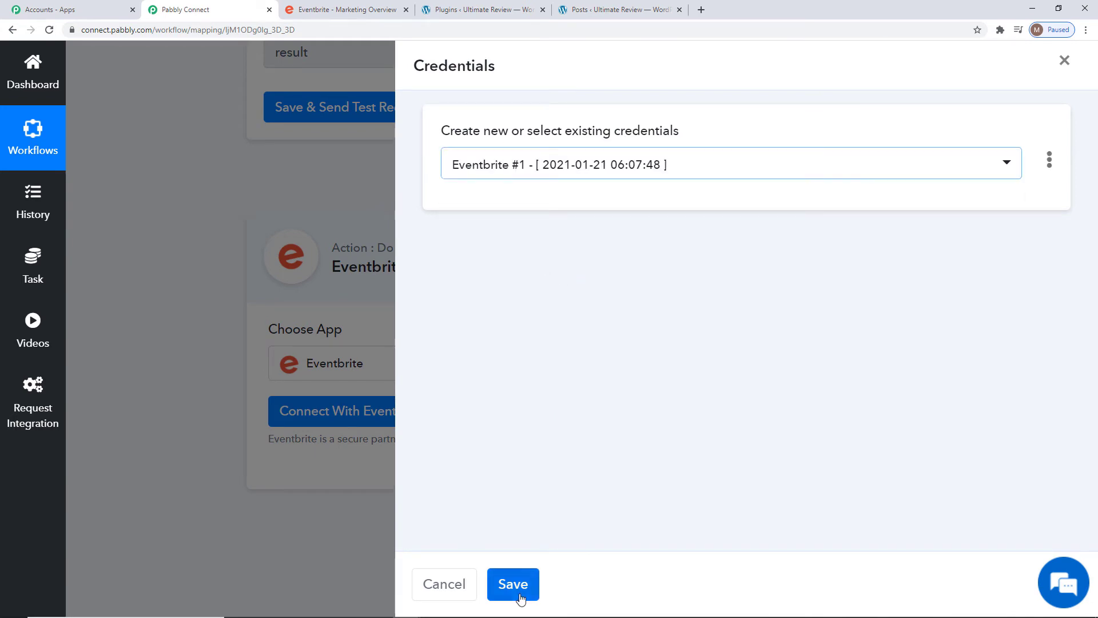
left_click(513, 584)
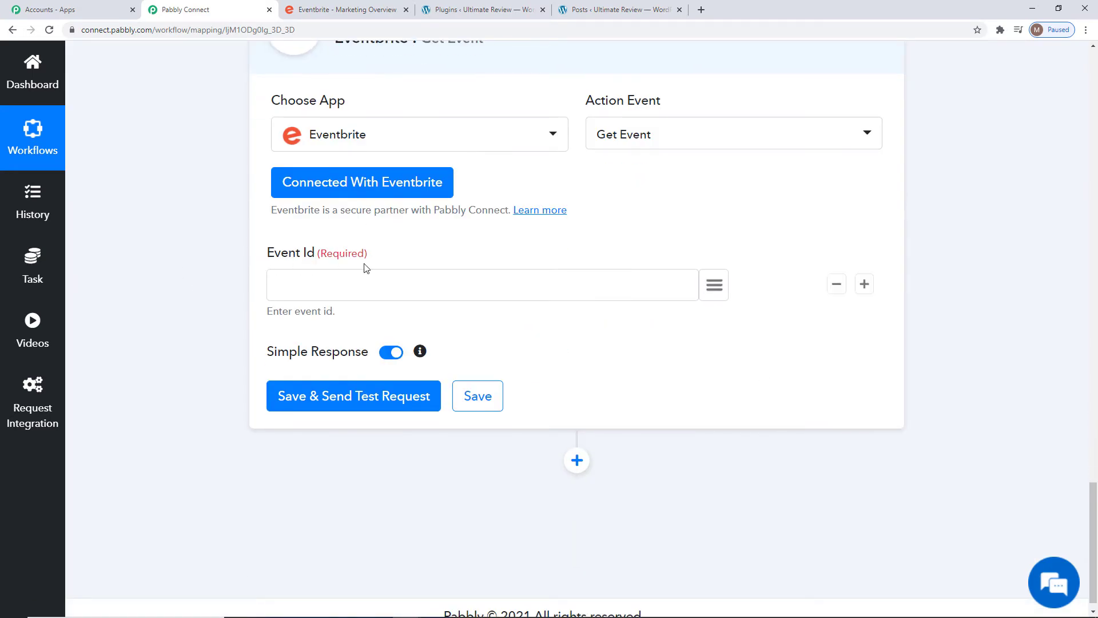
Map the Text Formatter's split result as the Event Id and send a test request for Get Event
scroll(799, 442, "up", 5)
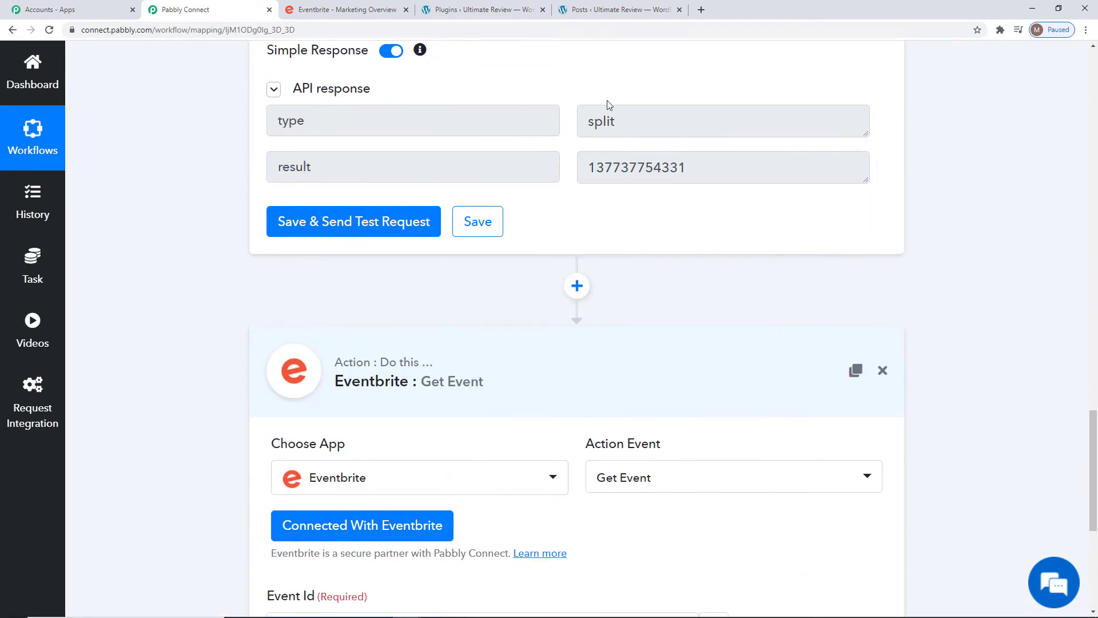
scroll(801, 458, "down", 3)
left_click(714, 456)
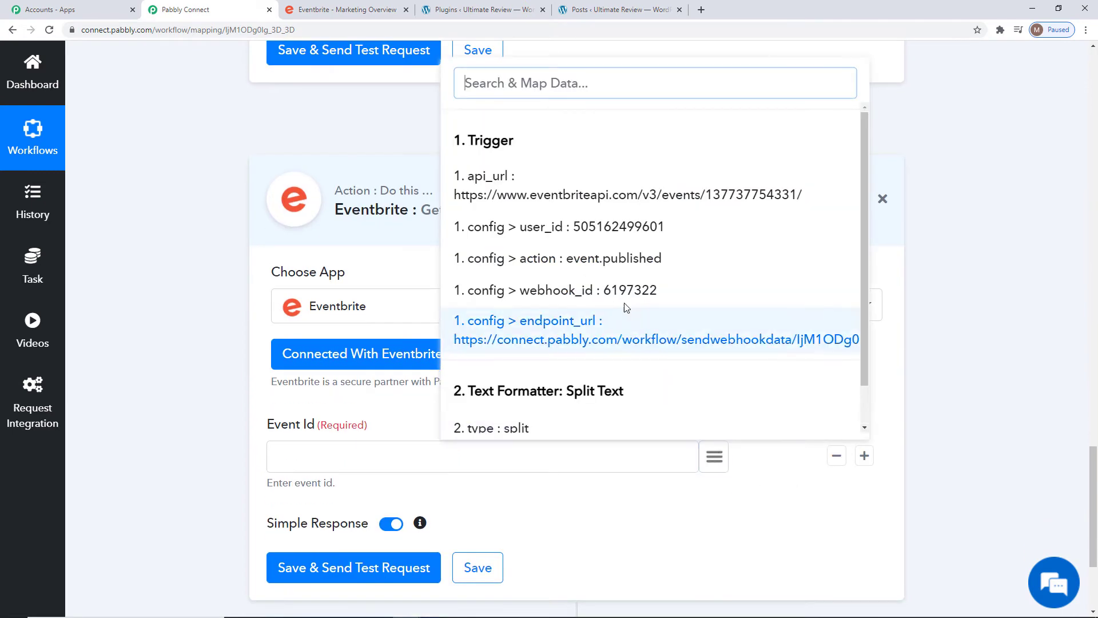
scroll(626, 320, "down", 1)
left_click(561, 414)
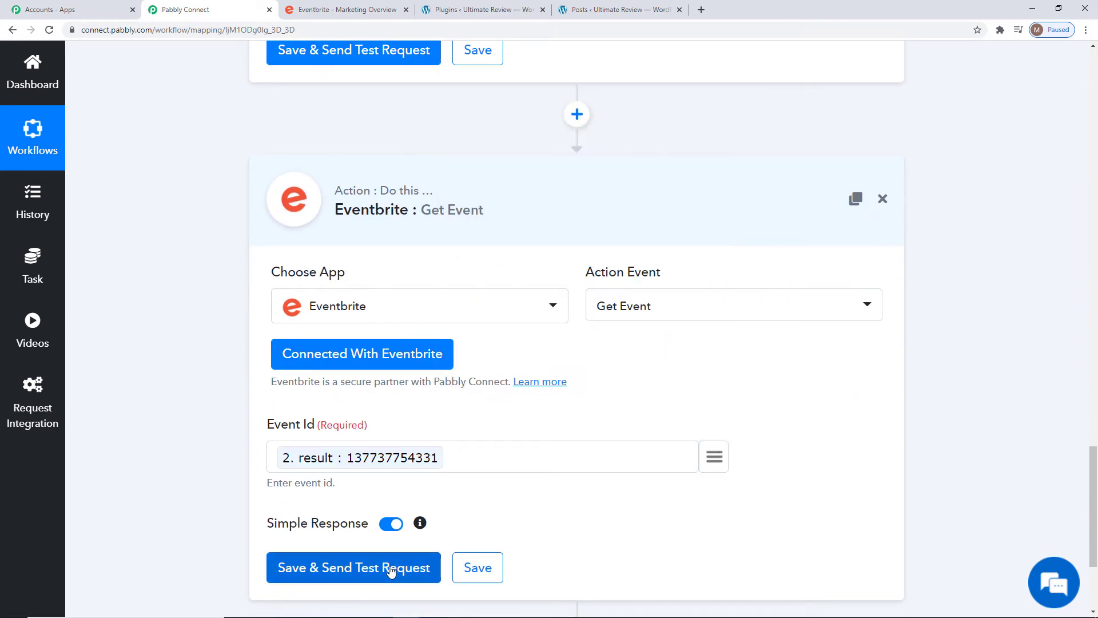
left_click(391, 571)
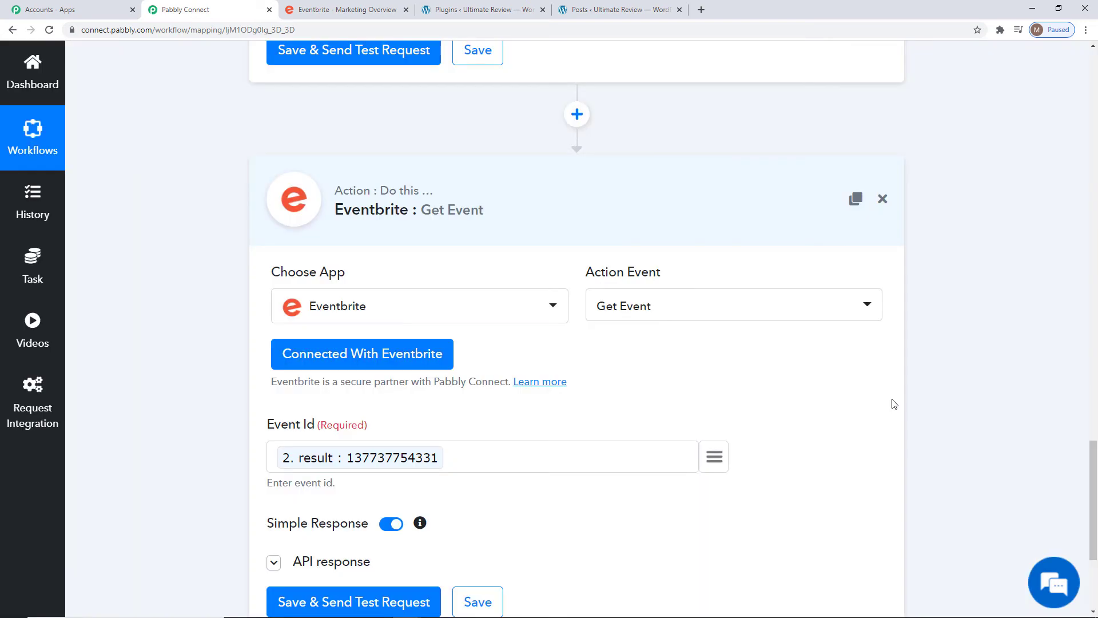
Examine the event name, description, start and end times, and remaining fields in the Get Event API response
scroll(898, 389, "down", 5)
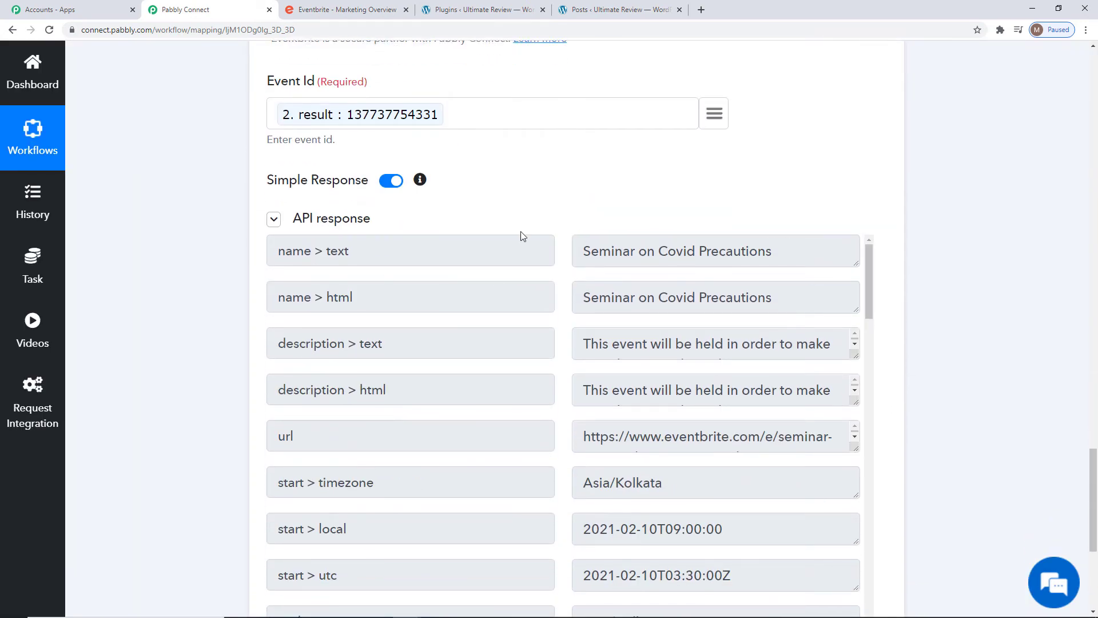
left_click_drag(599, 253, 726, 264)
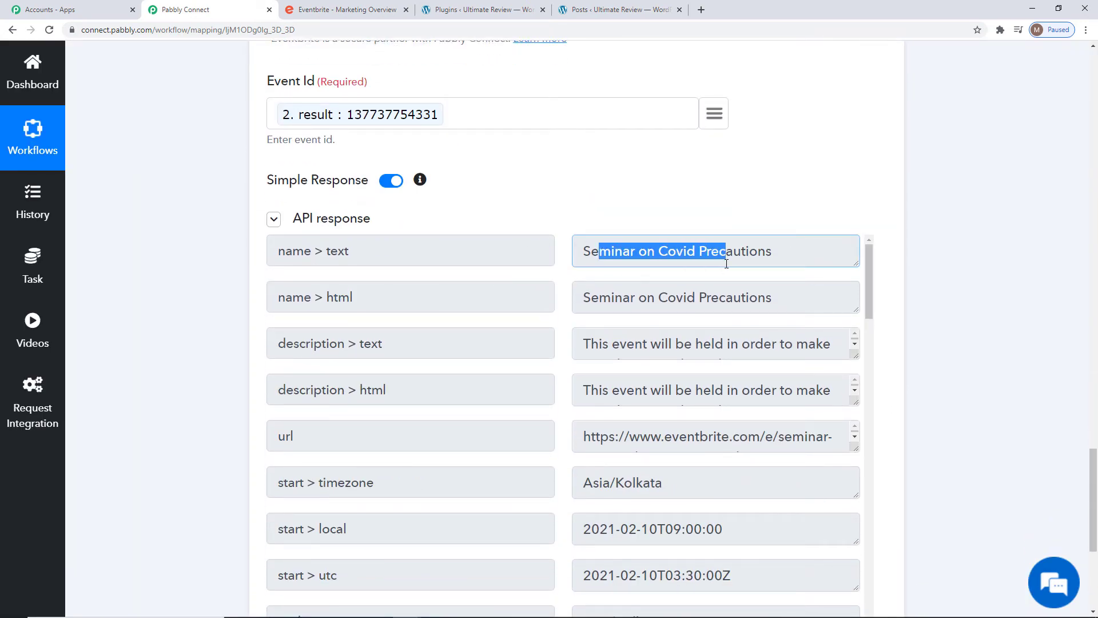
left_click(680, 255)
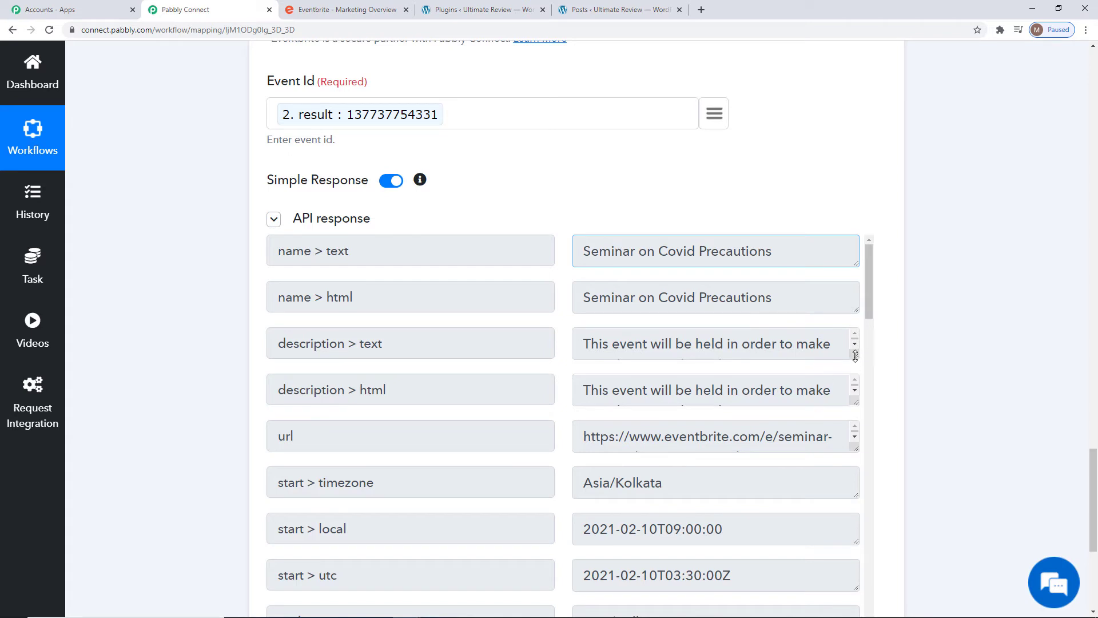
left_click_drag(856, 355, 856, 392)
scroll(979, 379, "down", 3)
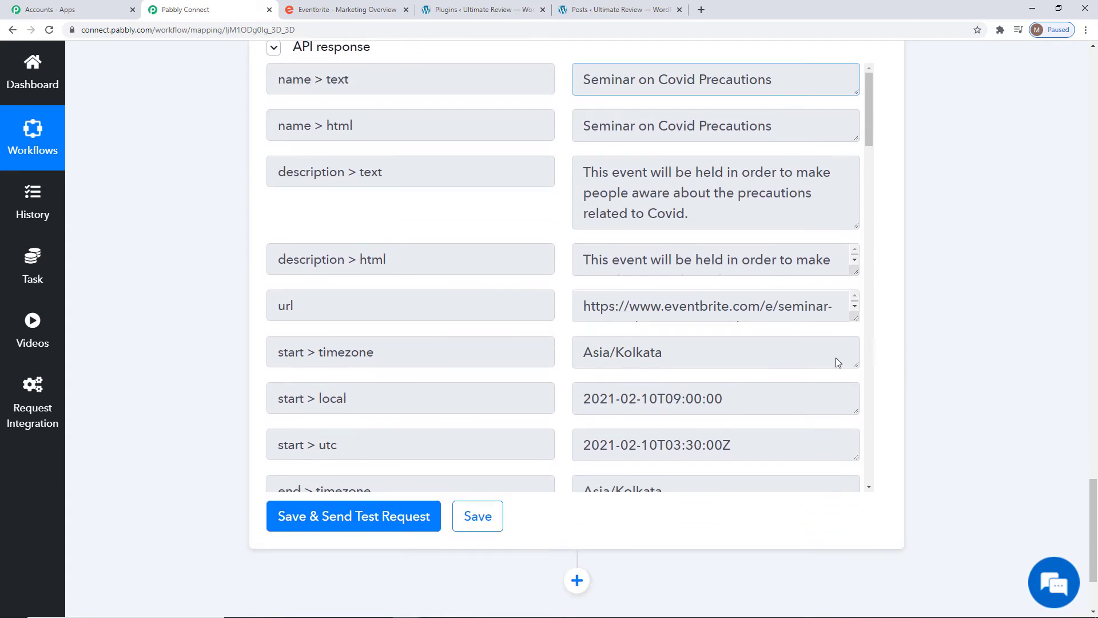
scroll(765, 362, "down", 2)
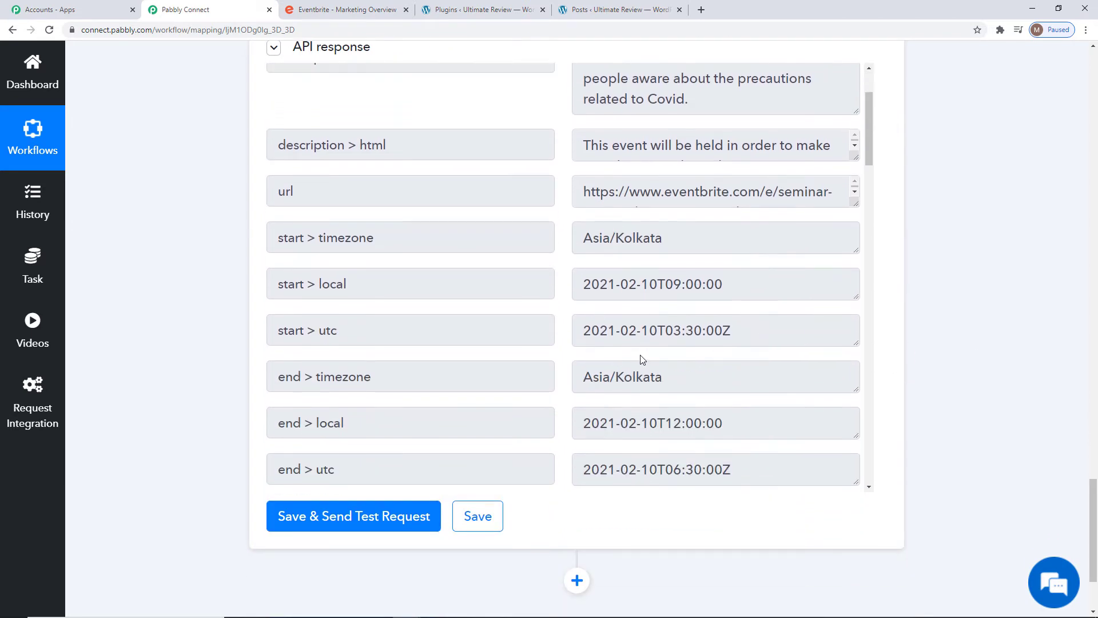
scroll(694, 341, "down", 12)
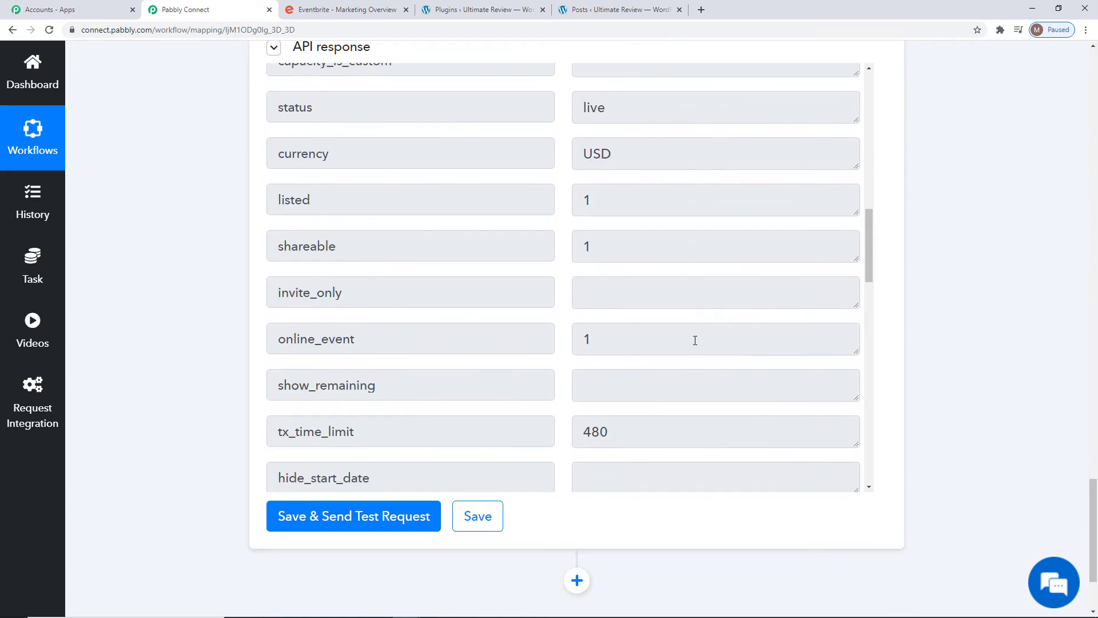
scroll(695, 341, "down", 9)
Save the Eventbrite Get Event action
scroll(689, 323, "up", 9)
left_click(485, 515)
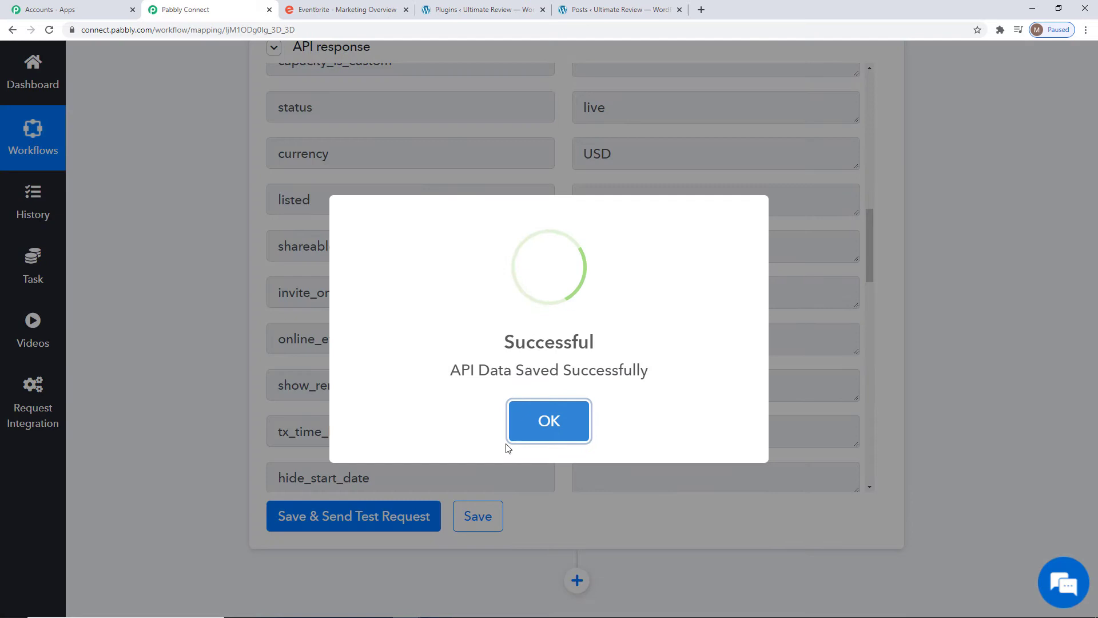
left_click(561, 417)
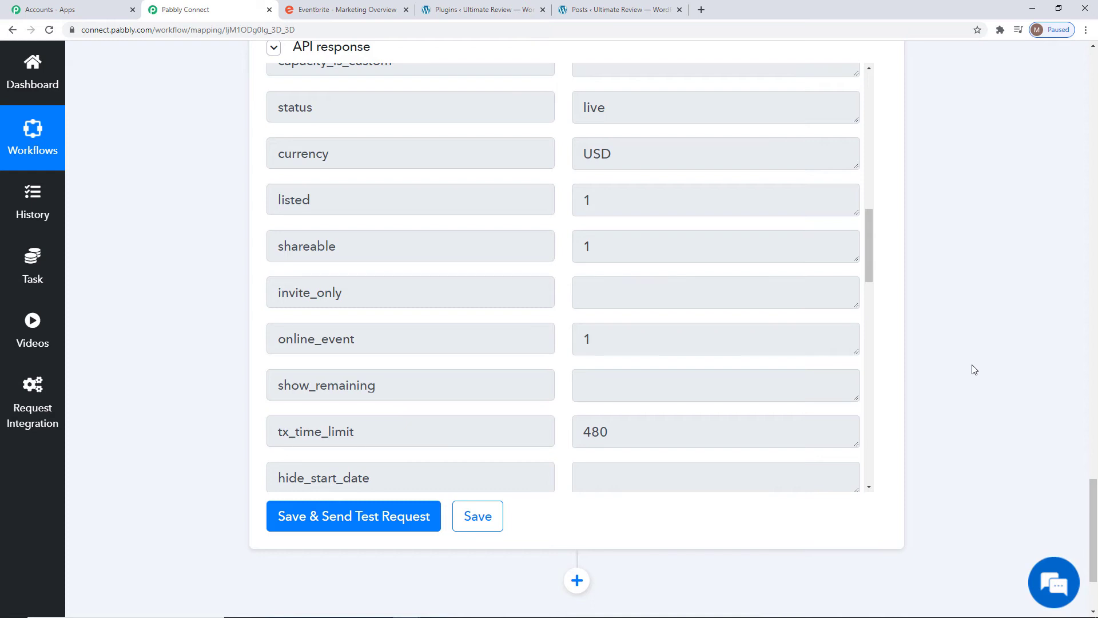
Add a WordPress action after the Get Event step and set its action event to Create a Post
scroll(974, 369, "down", 3)
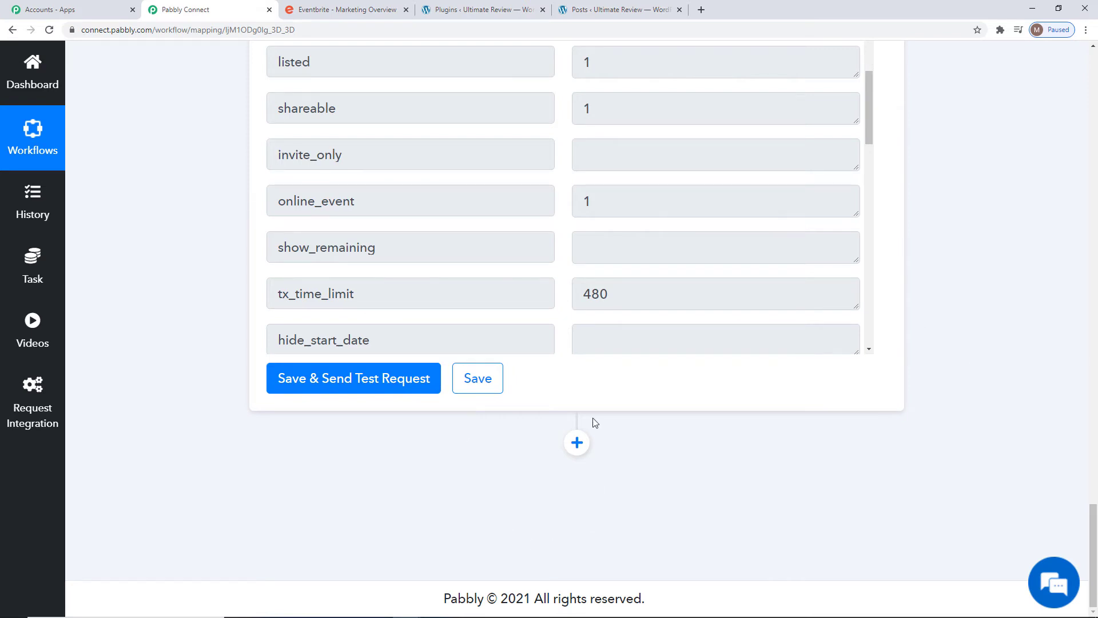
left_click(577, 442)
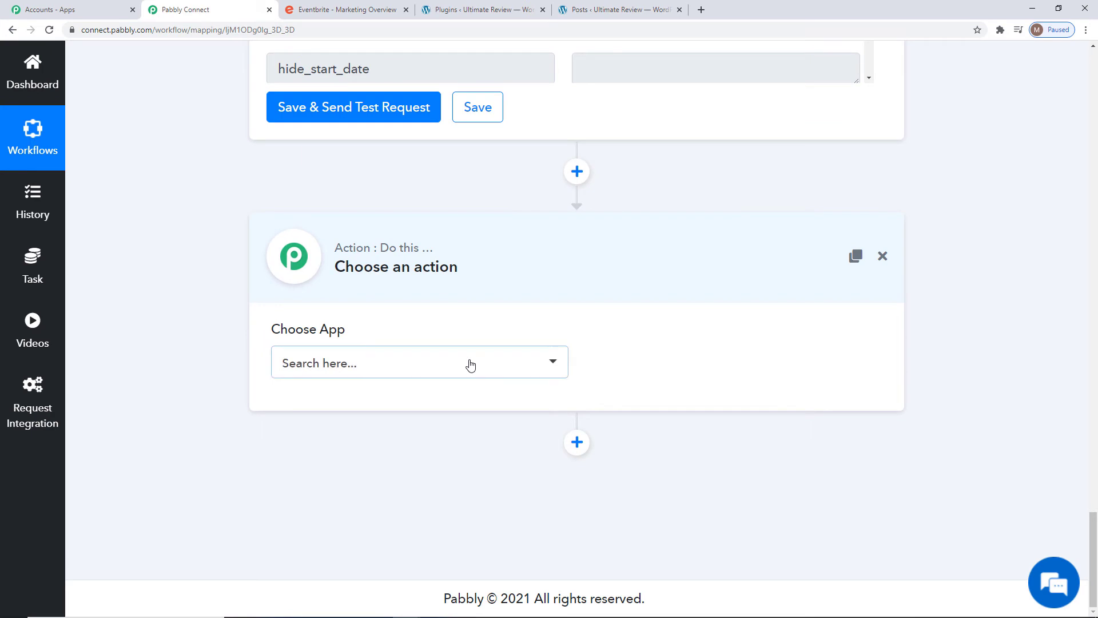
left_click(470, 364)
type("word")
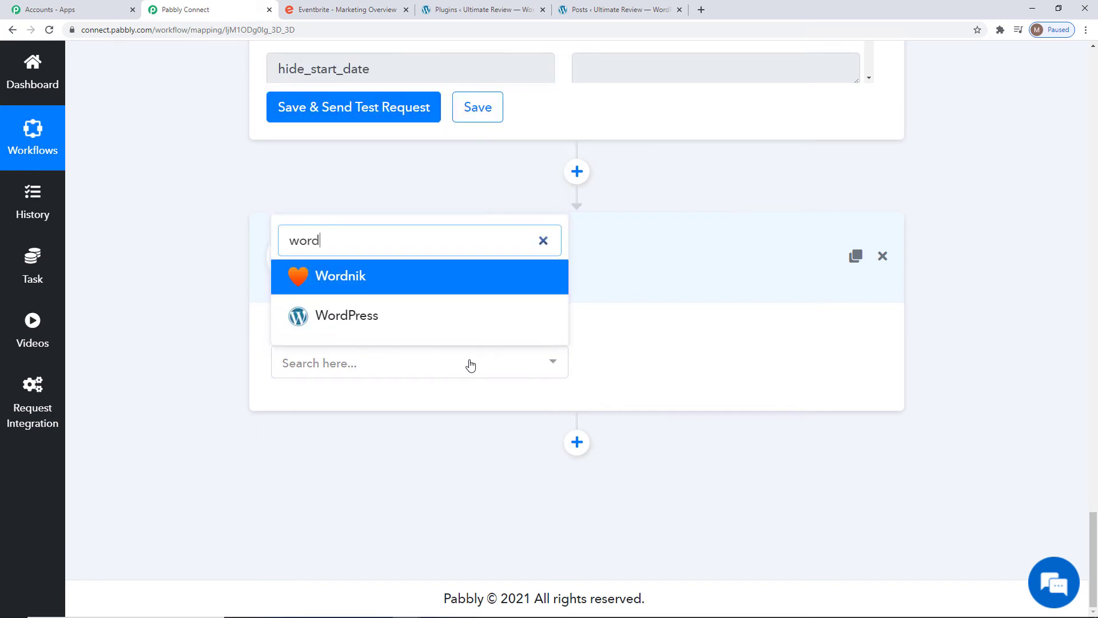
left_click(405, 325)
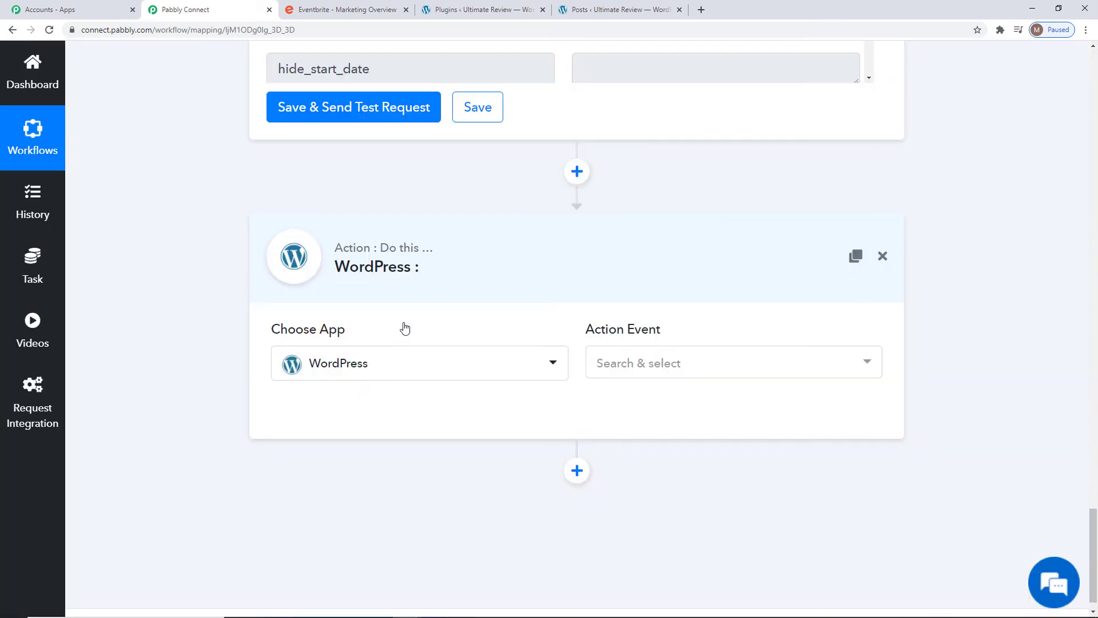
left_click(684, 360)
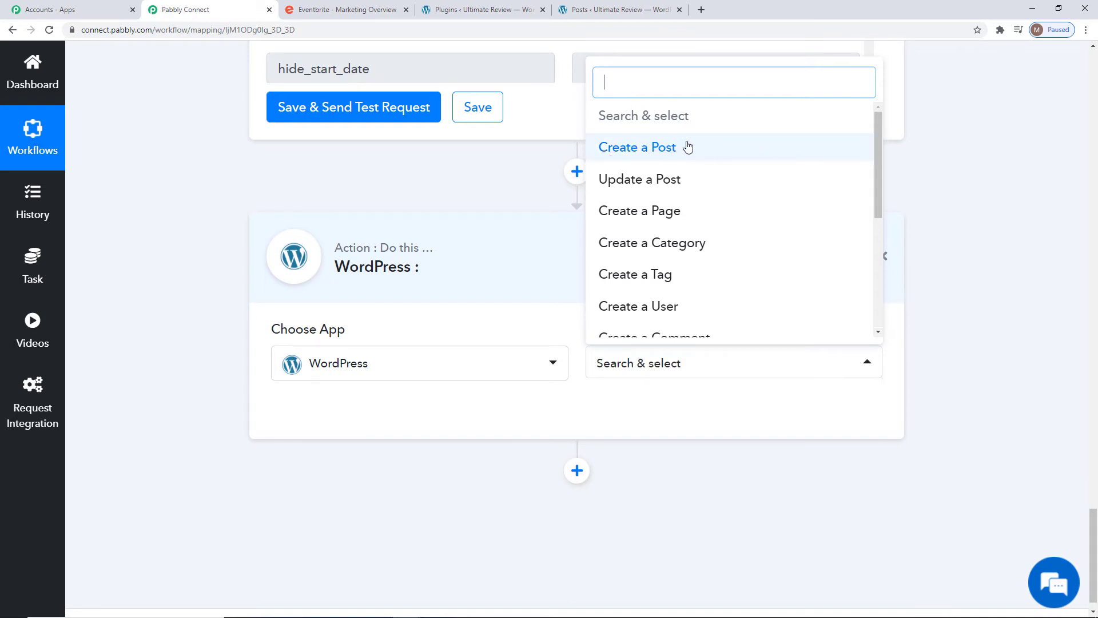
left_click_drag(879, 155, 865, 133)
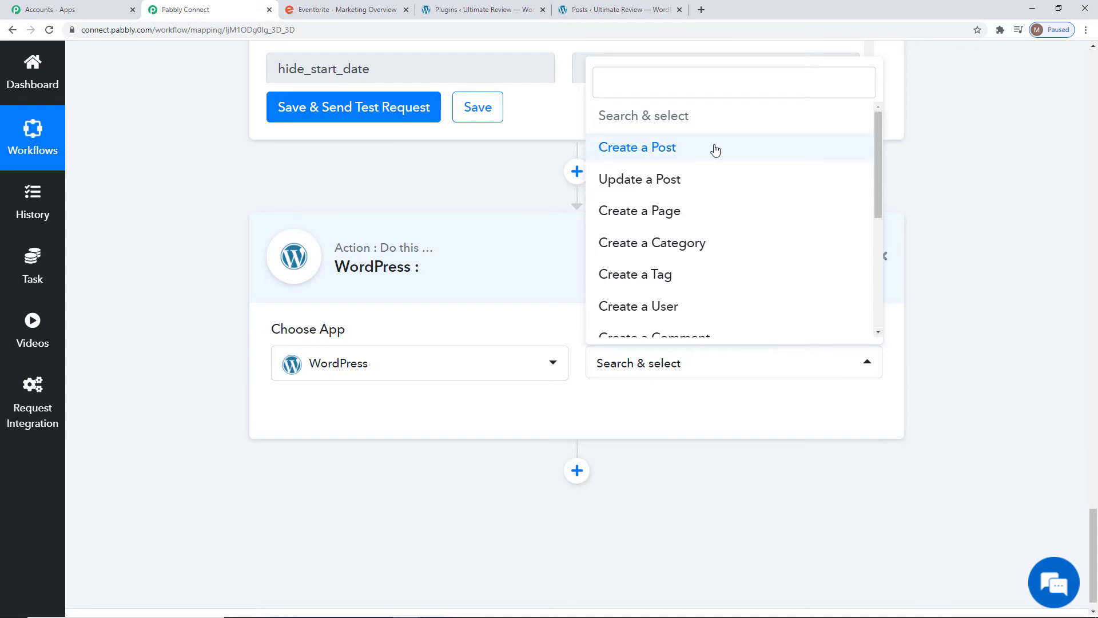
left_click(671, 152)
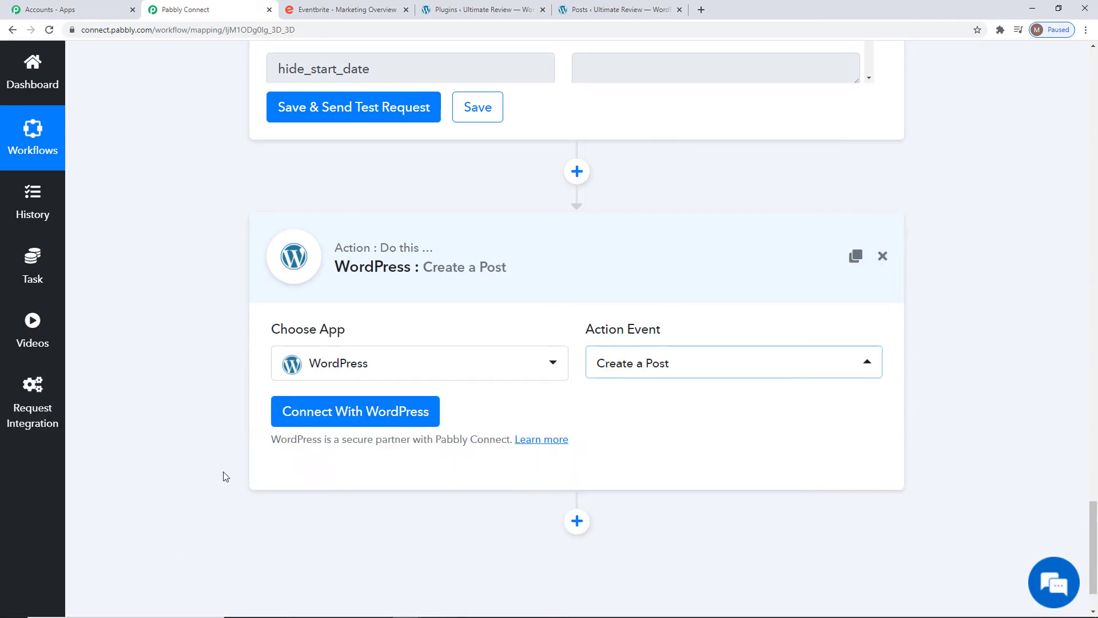
Enter the WordPress username and password as new credentials, and check the JSON Basic Authentication plugin on the WordPress site's Plugins page
left_click(326, 419)
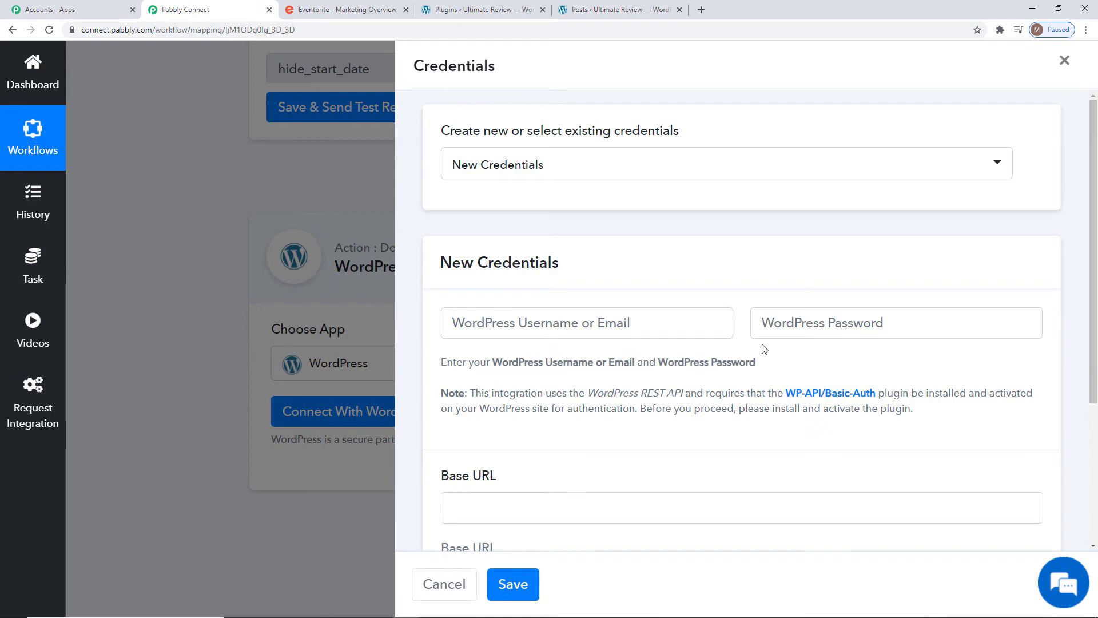
scroll(810, 509, "down", 3)
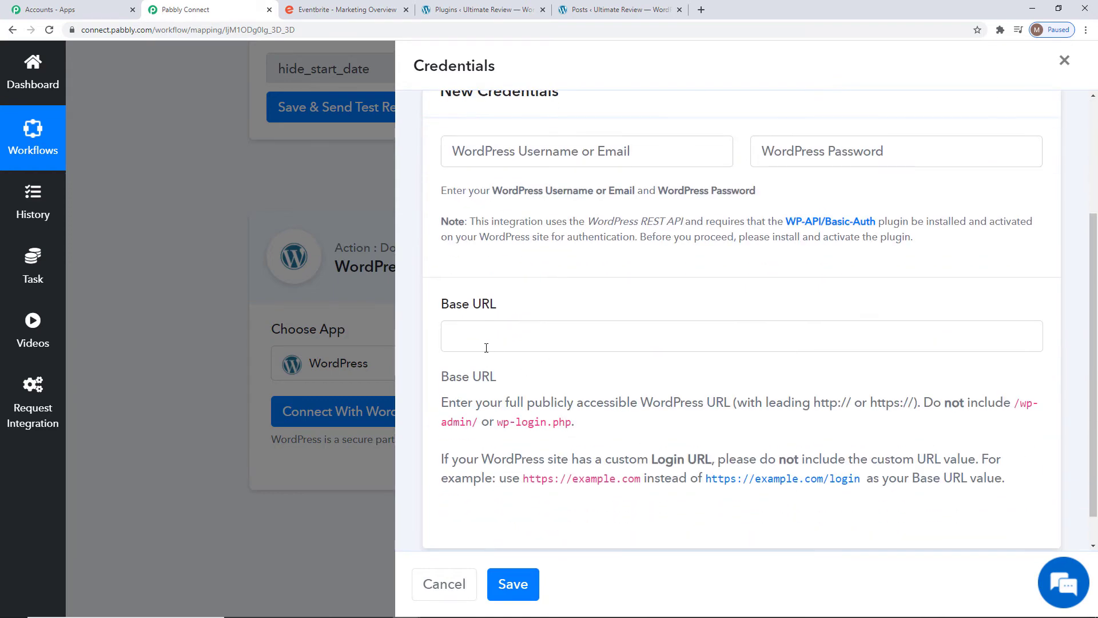
scroll(734, 455, "up", 3)
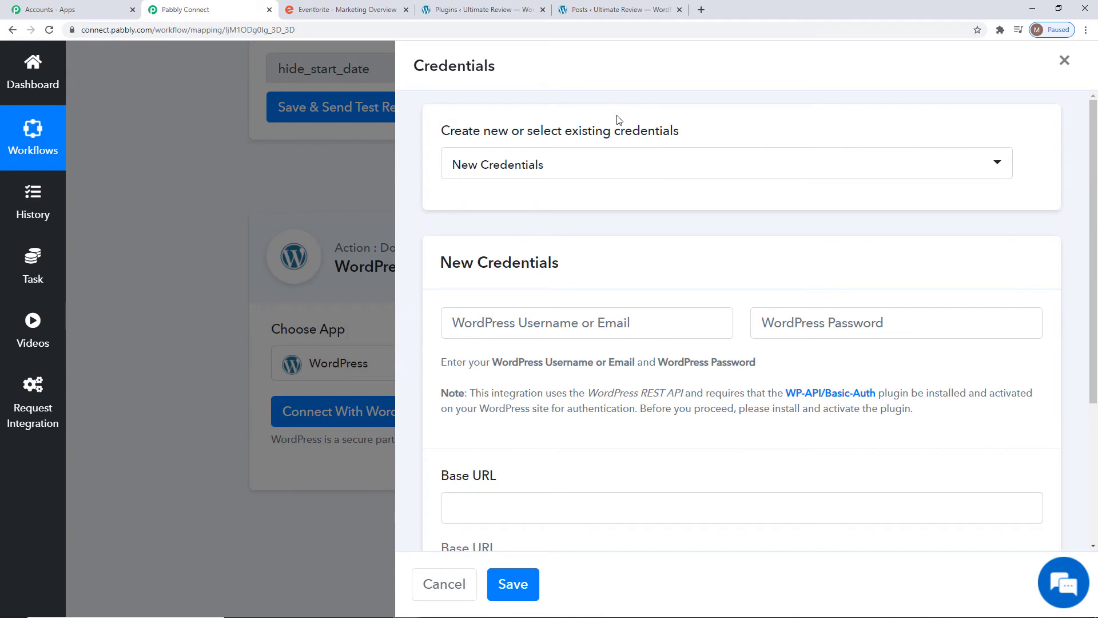
left_click(616, 169)
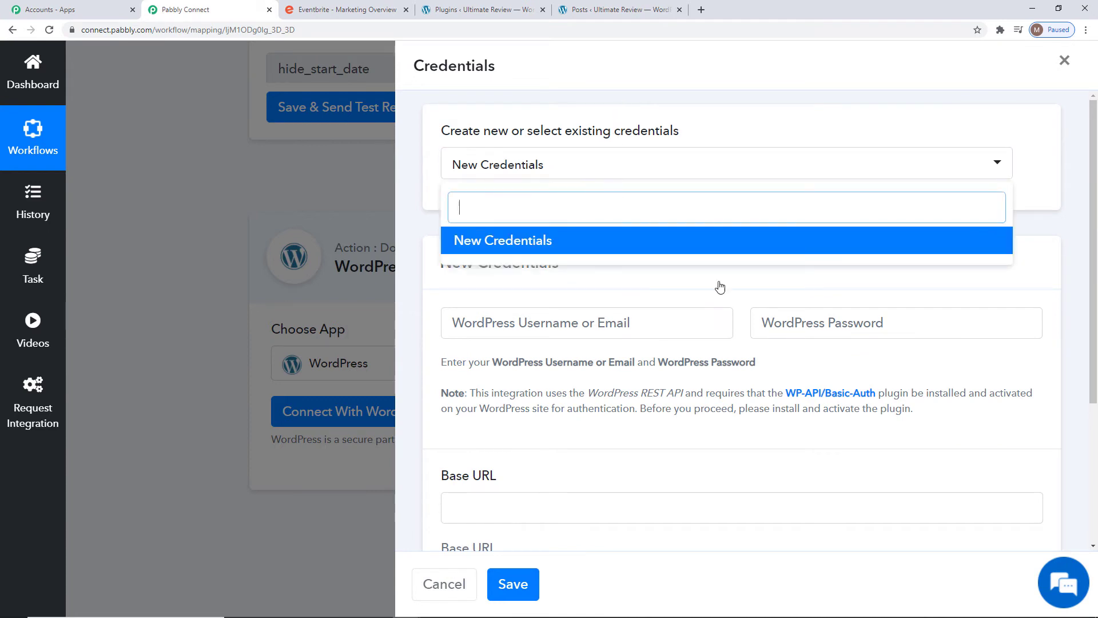
left_click(769, 114)
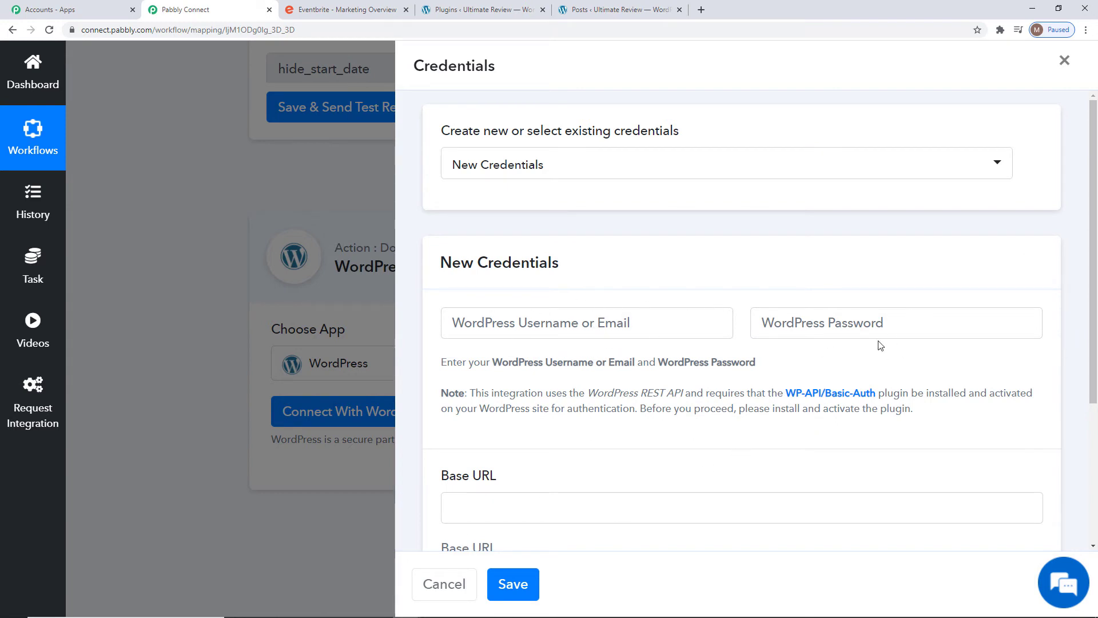
left_click(523, 324)
type("admin")
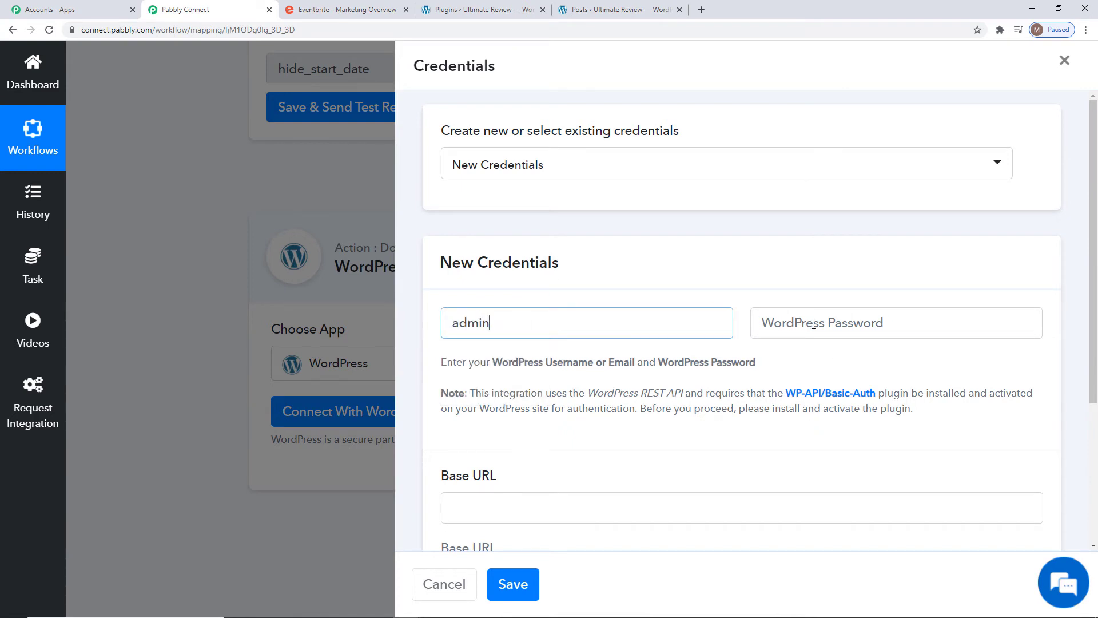
left_click(814, 324)
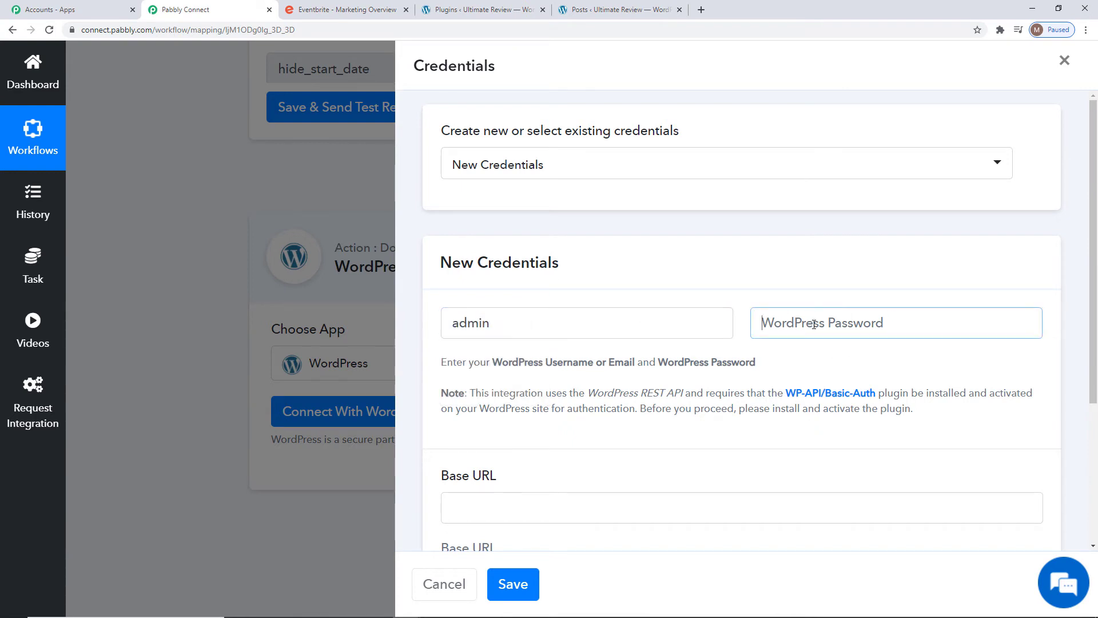
type("a••••")
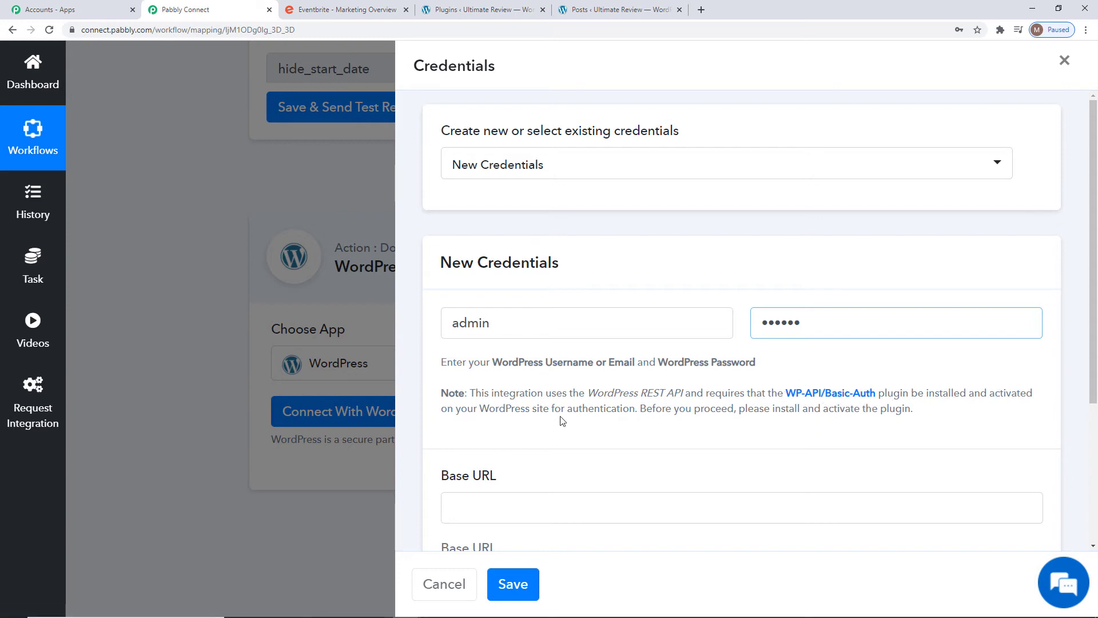
left_click(461, 16)
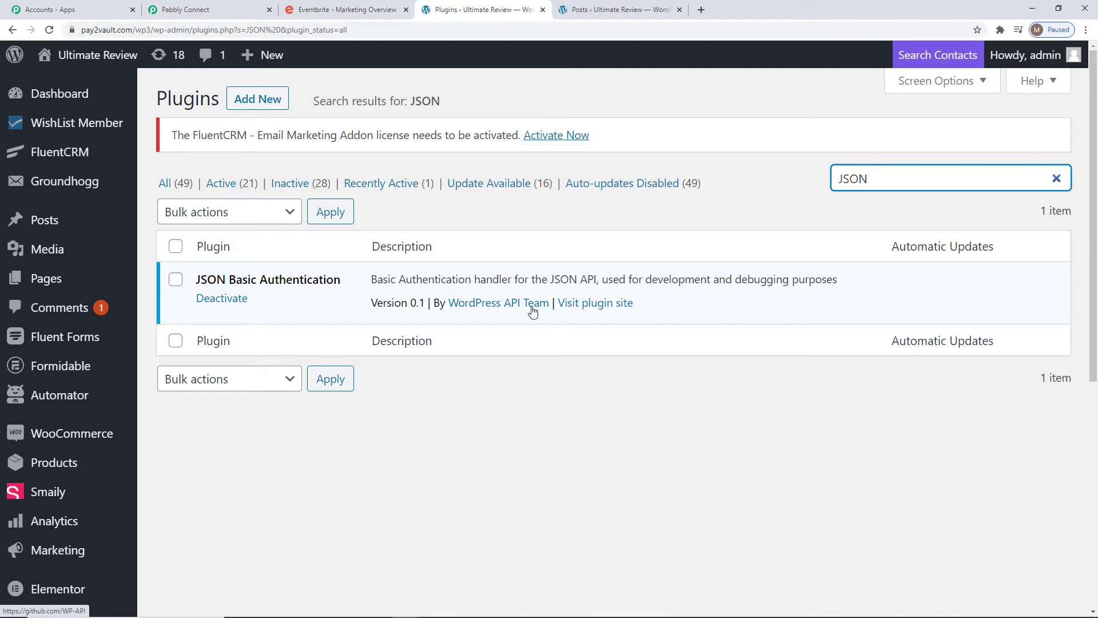
left_click(179, 13)
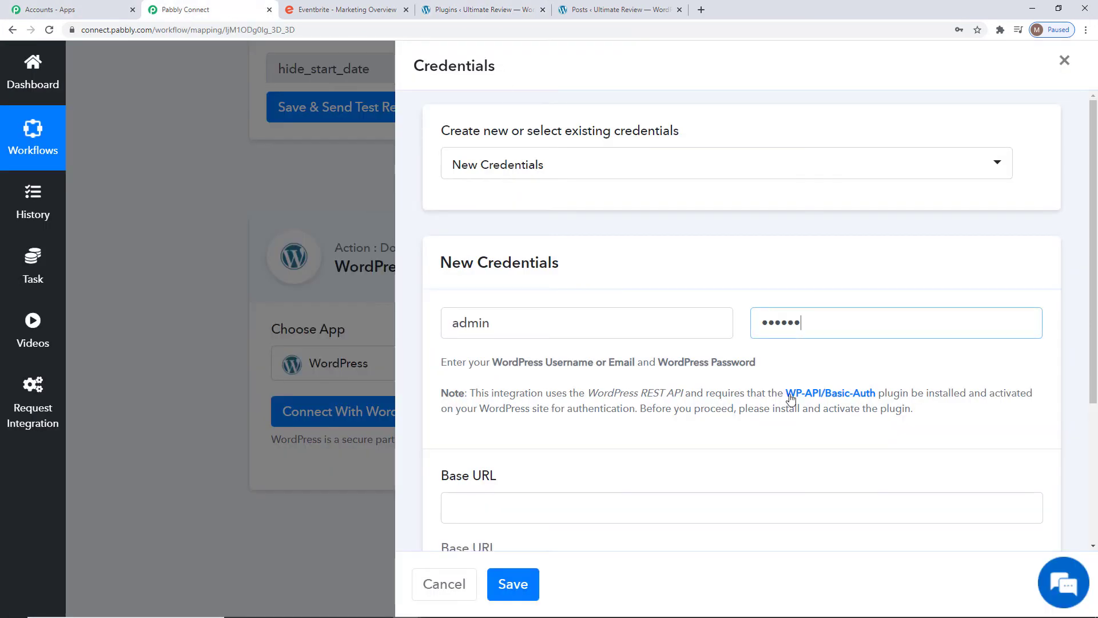
scroll(791, 399, "down", 4)
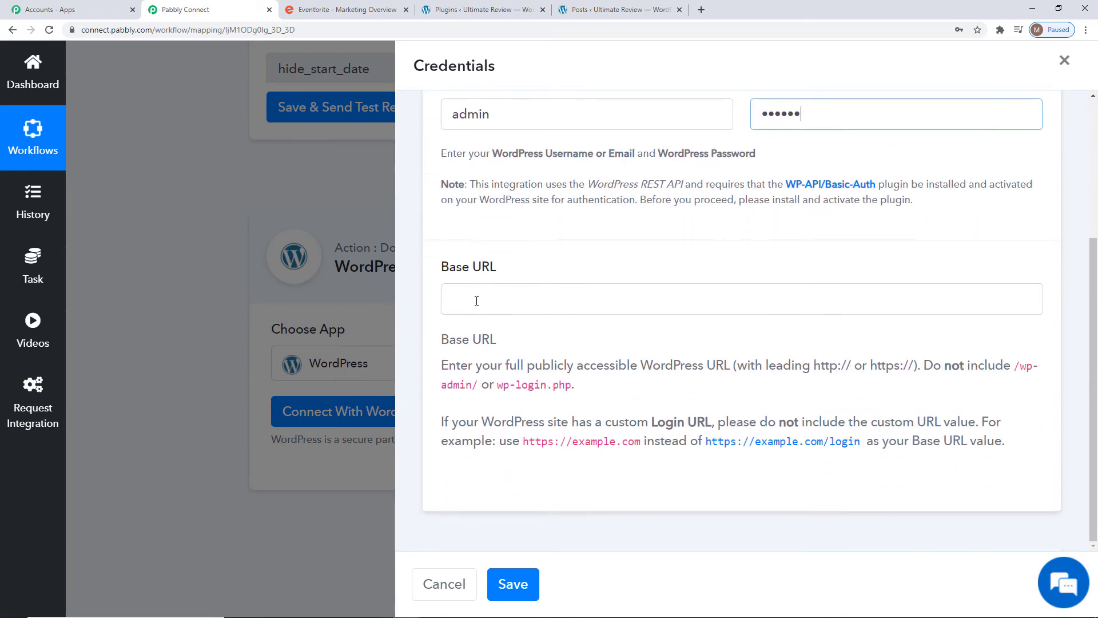
left_click(627, 10)
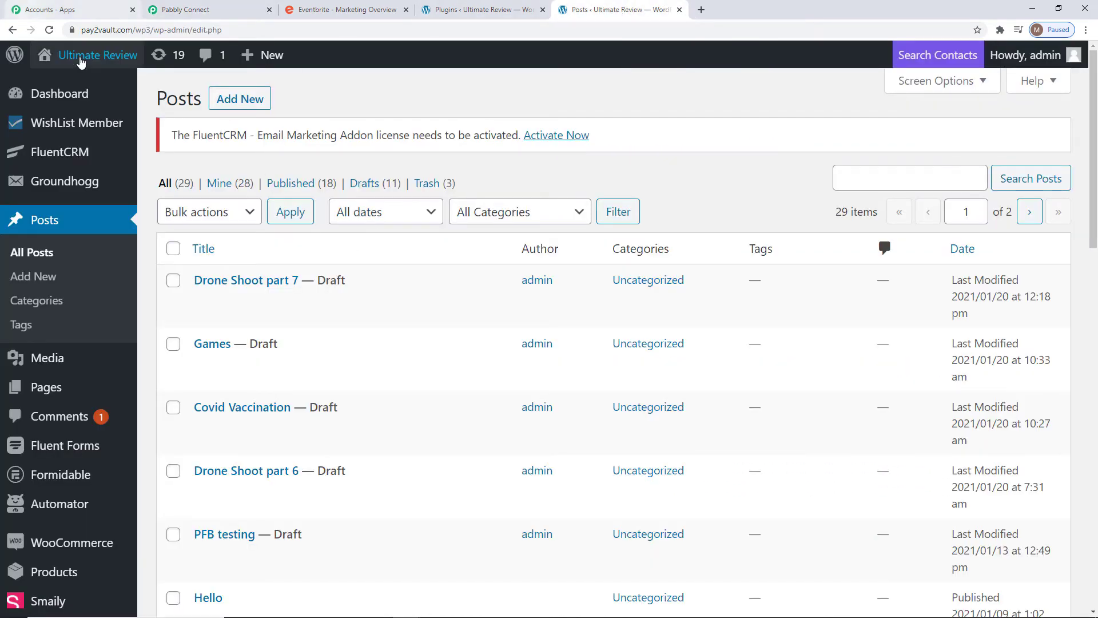
double_click(104, 31)
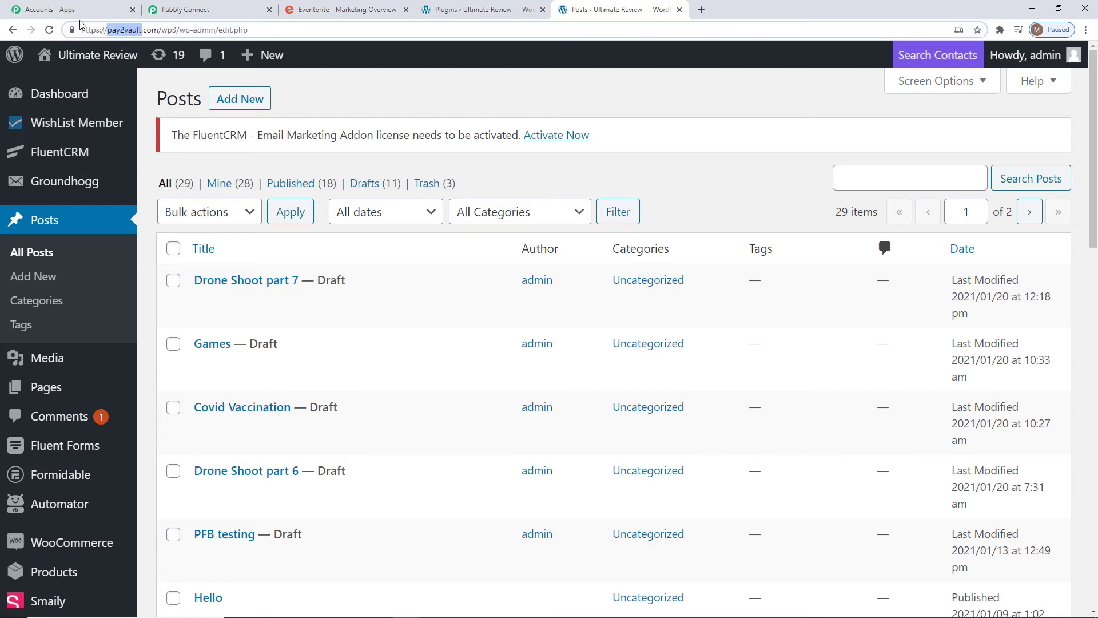
left_click_drag(80, 30, 176, 31)
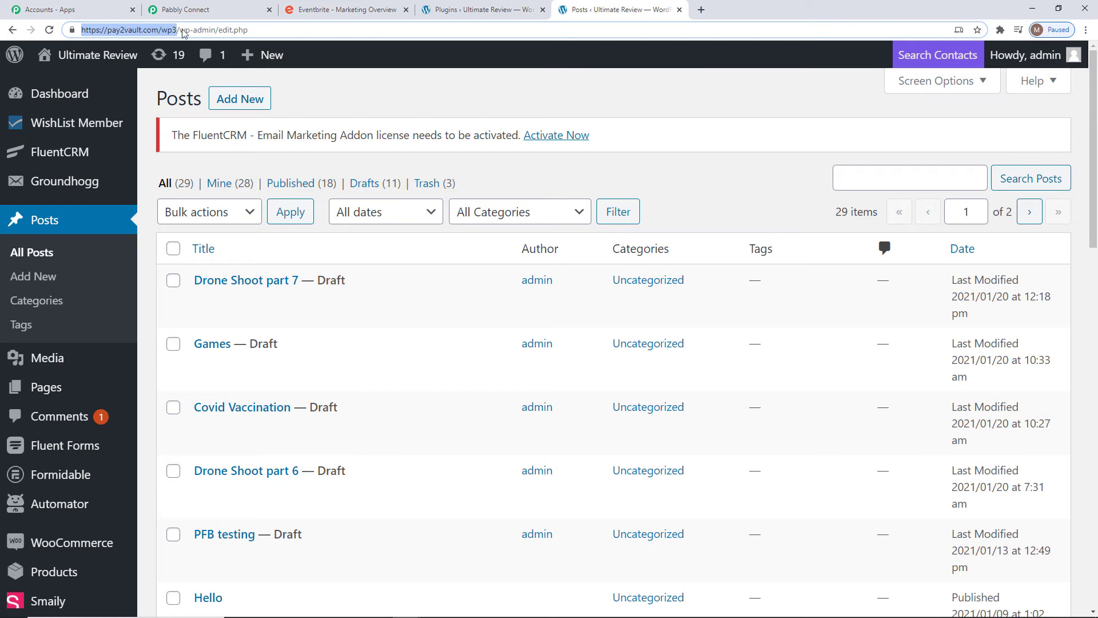
left_click(185, 10)
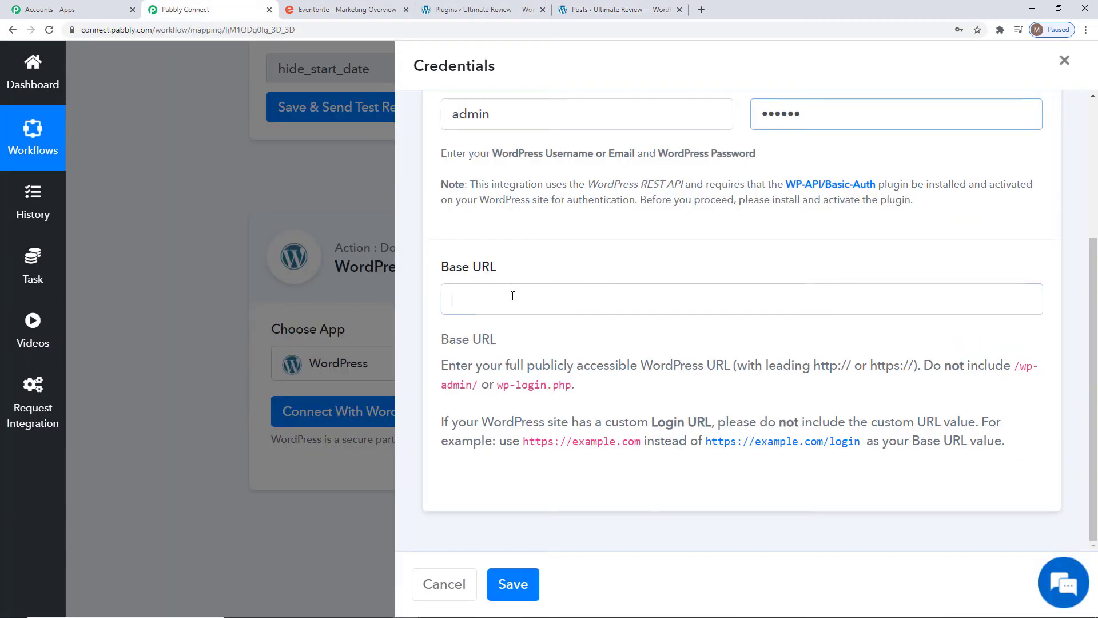
type("https://pay2vault.com/wp3")
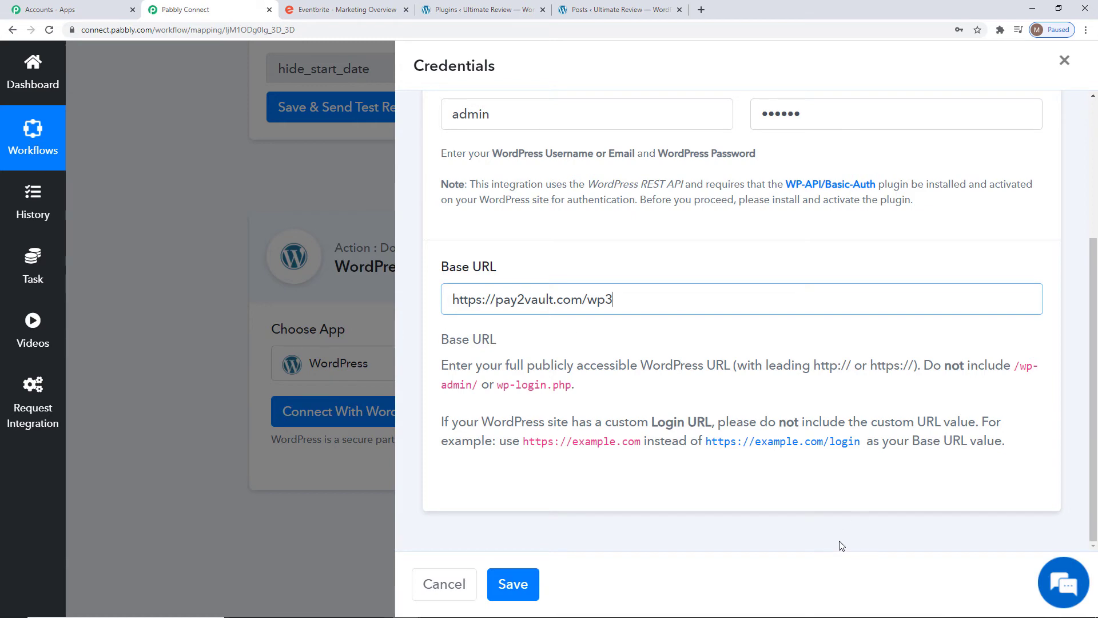
left_click(513, 584)
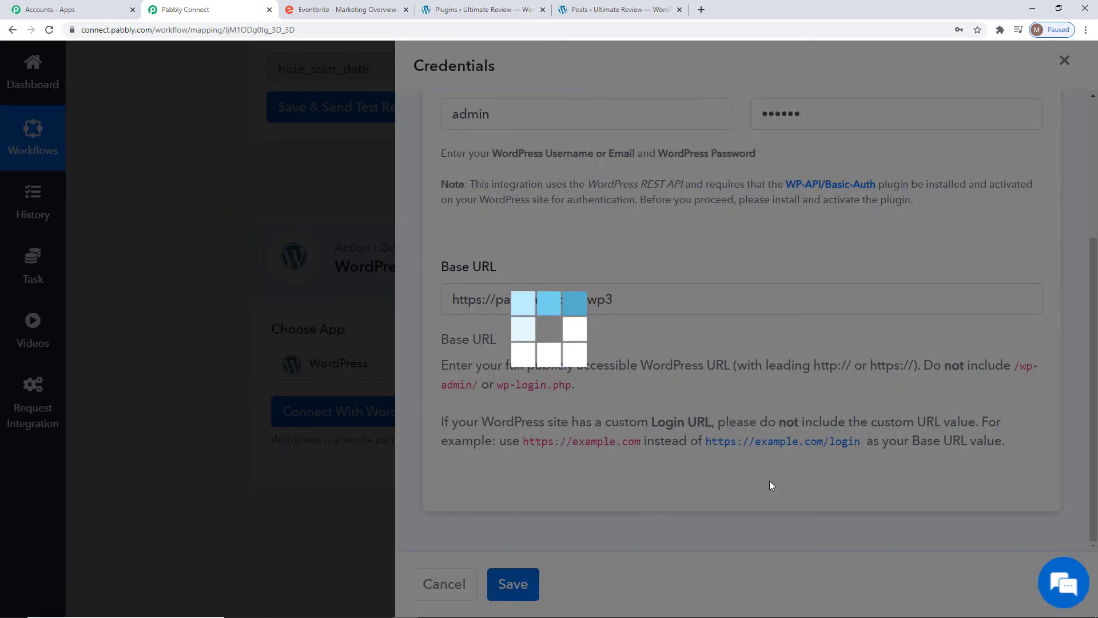
Map the Eventbrite Get Event description text as the Post Content of the WordPress post
scroll(1005, 412, "down", 8)
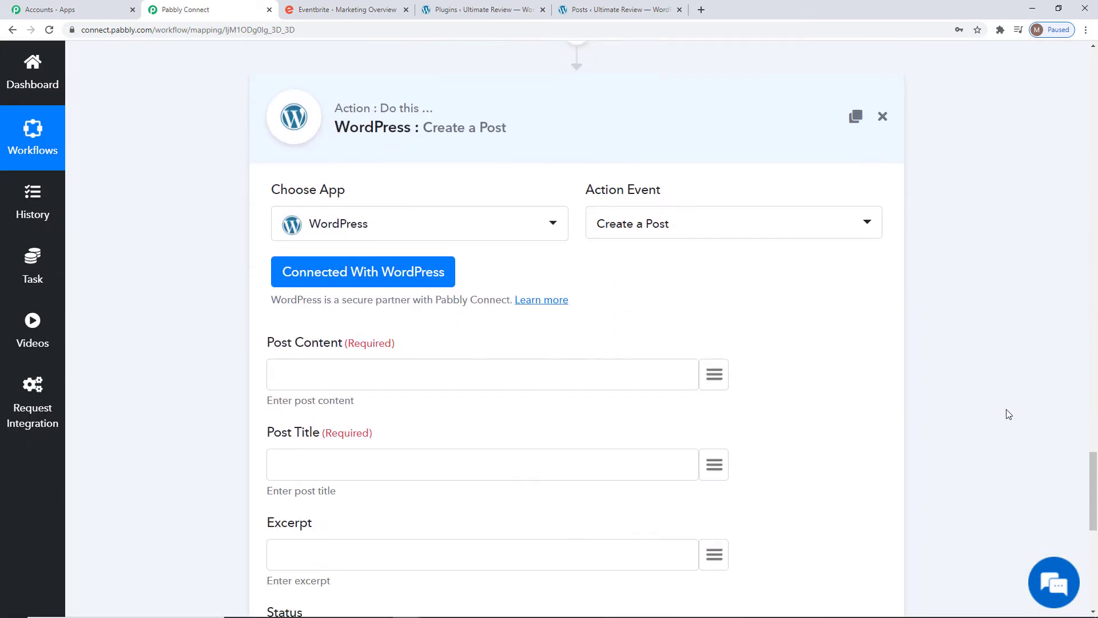
scroll(1009, 414, "down", 4)
scroll(1009, 414, "up", 10)
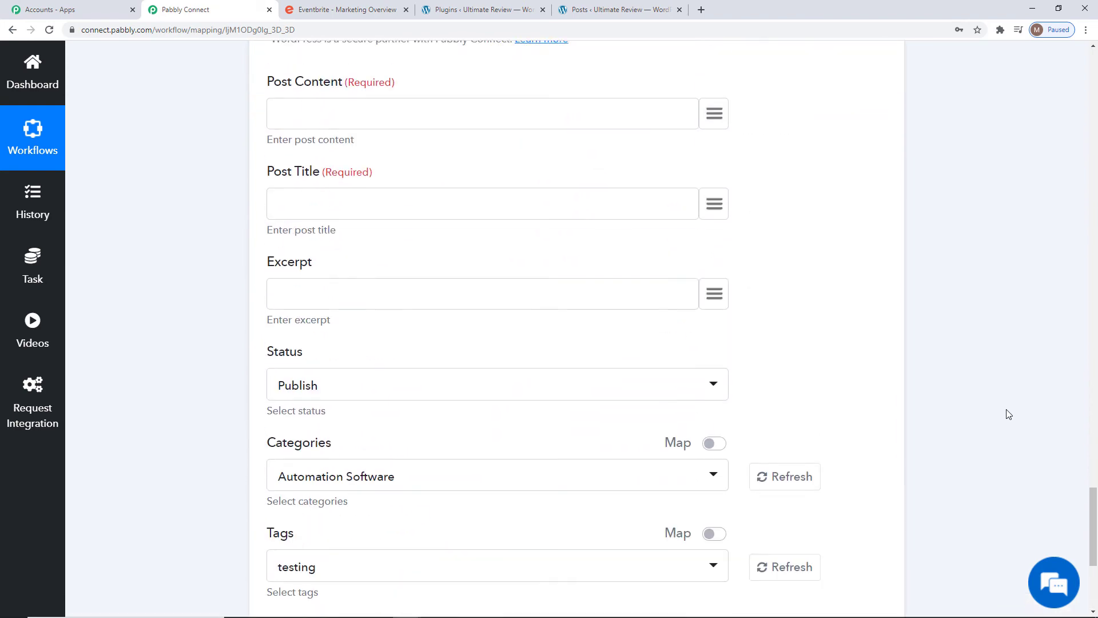
scroll(1008, 414, "up", 10)
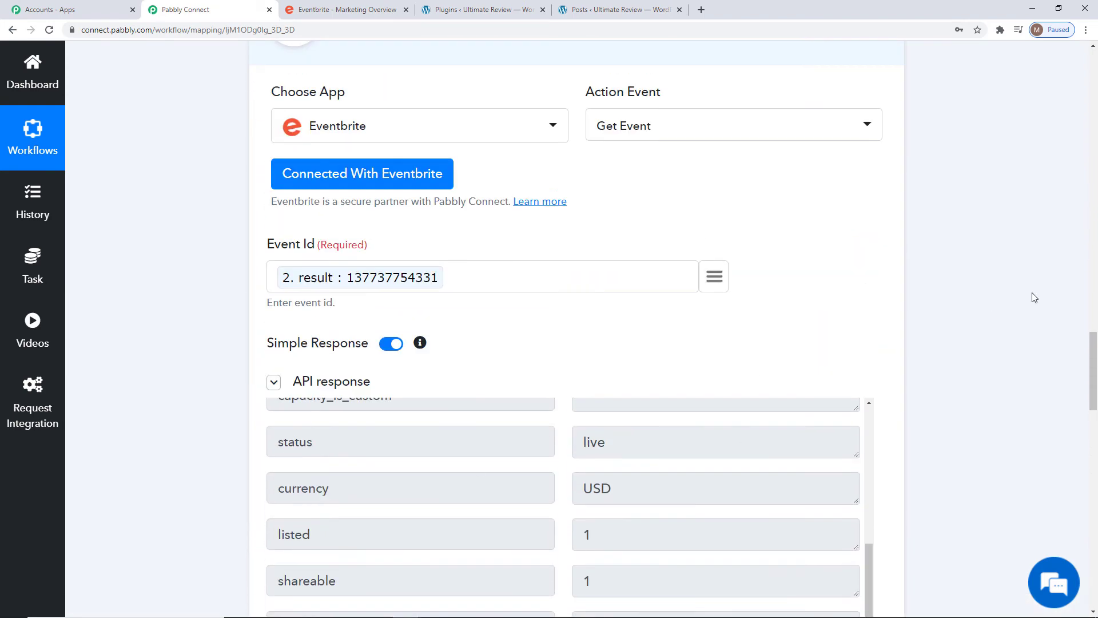
scroll(1050, 342, "down", 15)
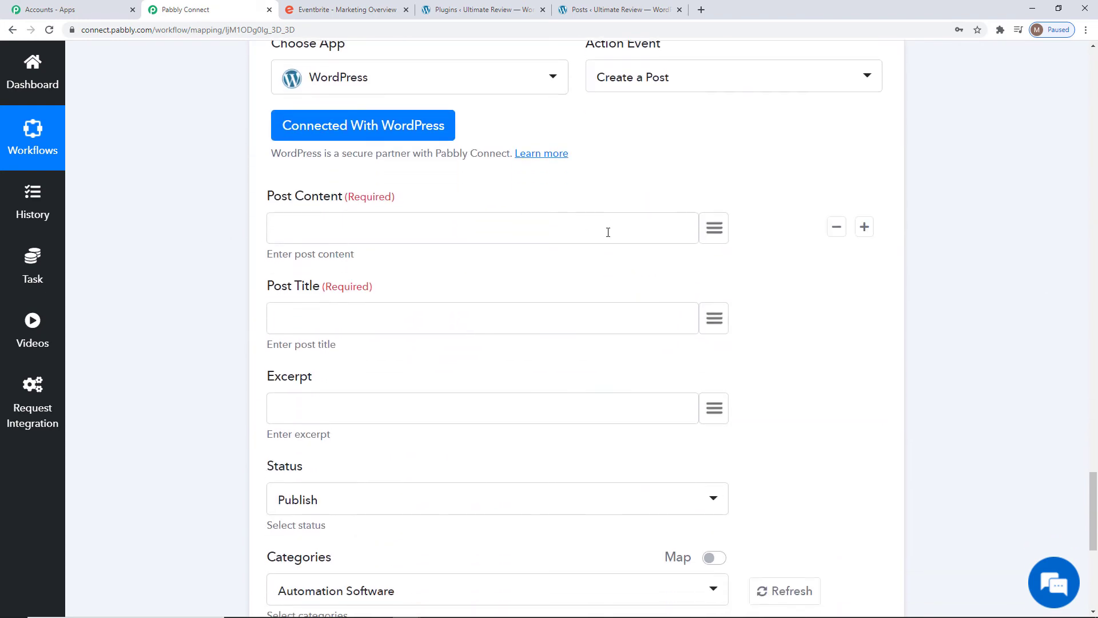
left_click(721, 228)
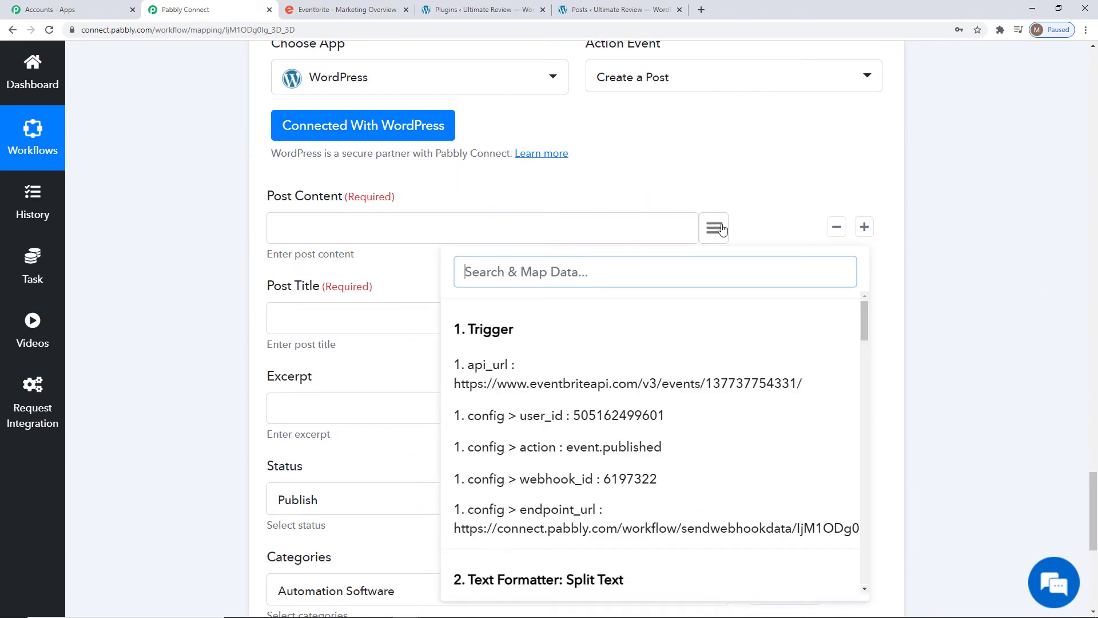
scroll(699, 412, "down", 10)
scroll(699, 411, "up", 3)
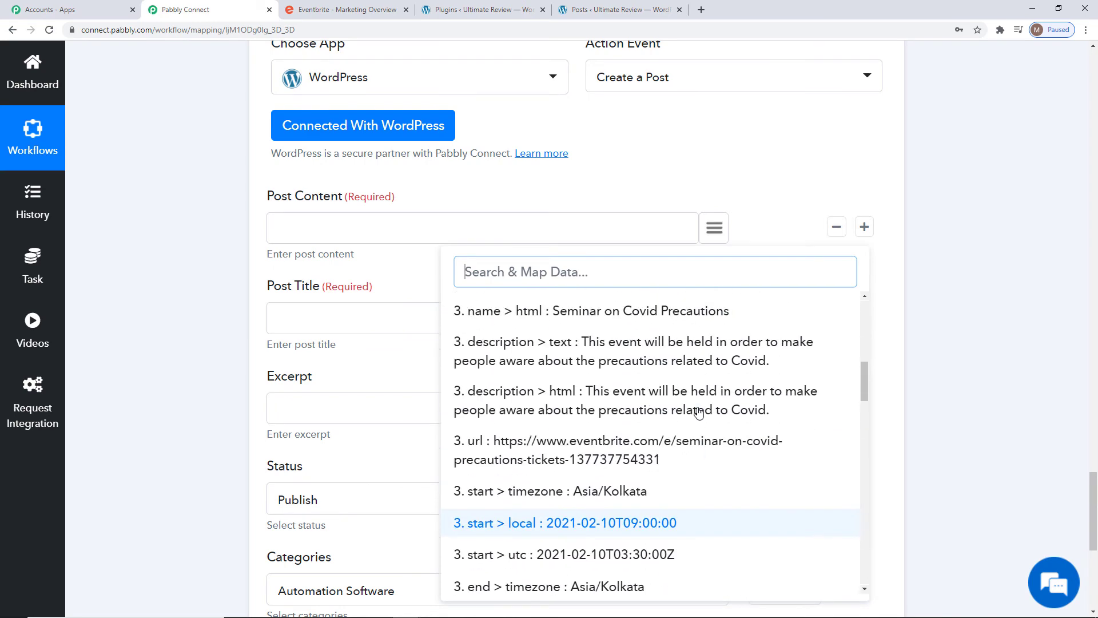
left_click(667, 359)
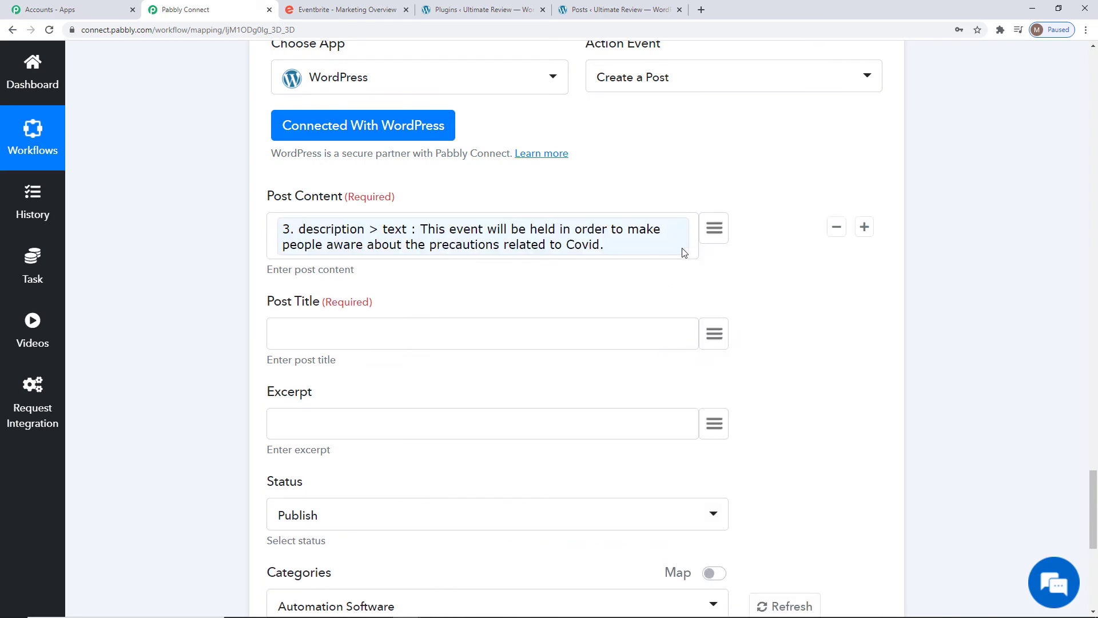
Append ". The event will start at" to the Post Content and map the Get Event start > local value after it
type(".")
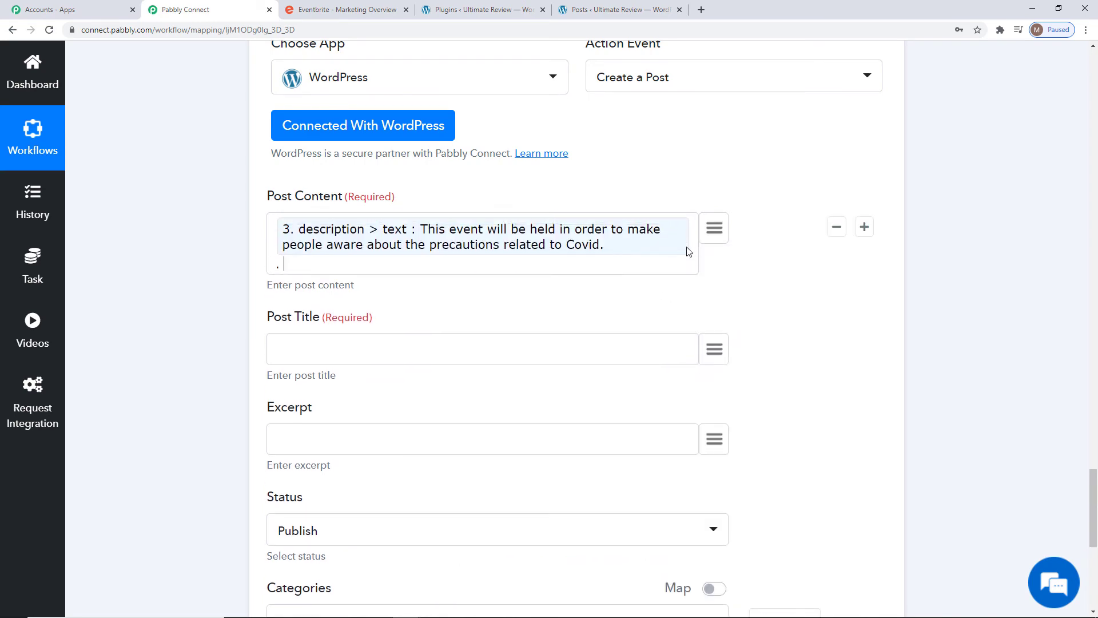
type(" The event will start at")
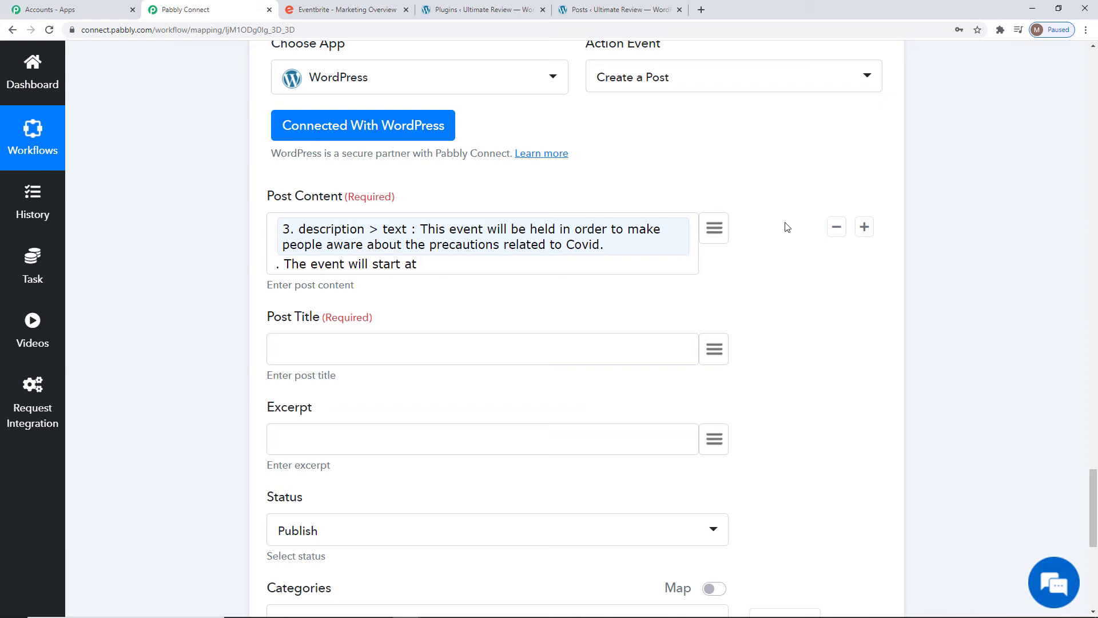
left_click(714, 228)
scroll(672, 422, "down", 3)
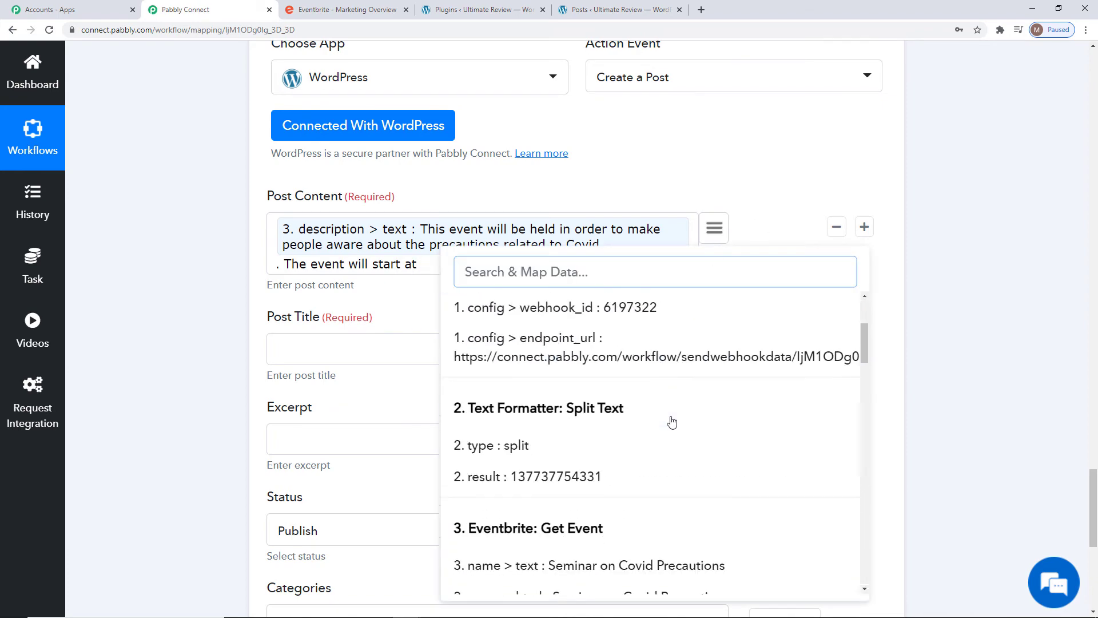
scroll(672, 422, "down", 5)
scroll(672, 422, "down", 2)
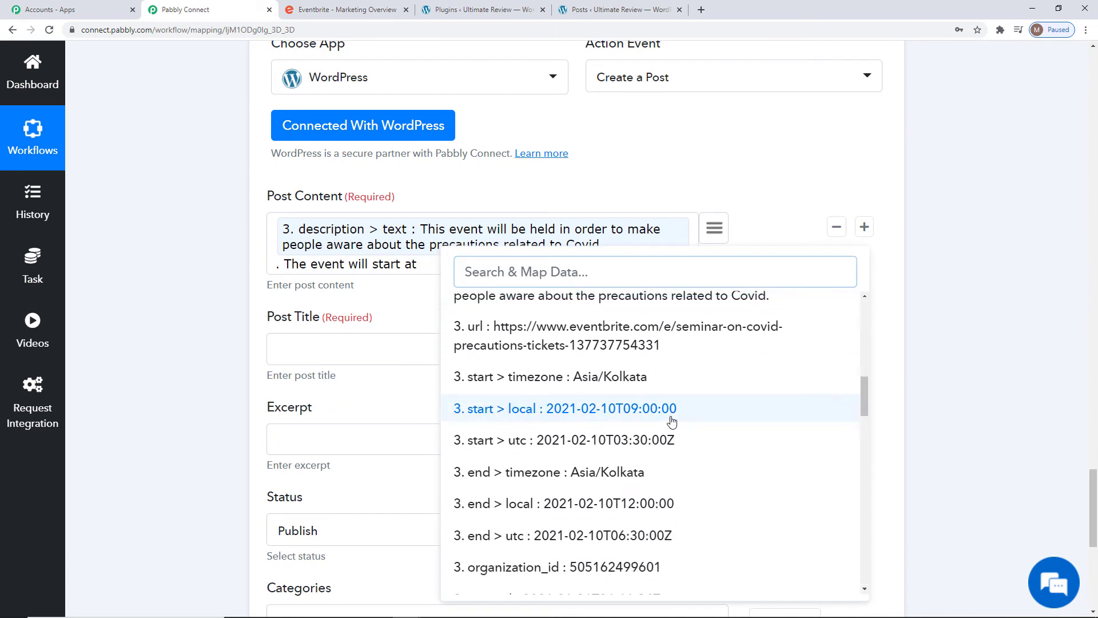
left_click(600, 409)
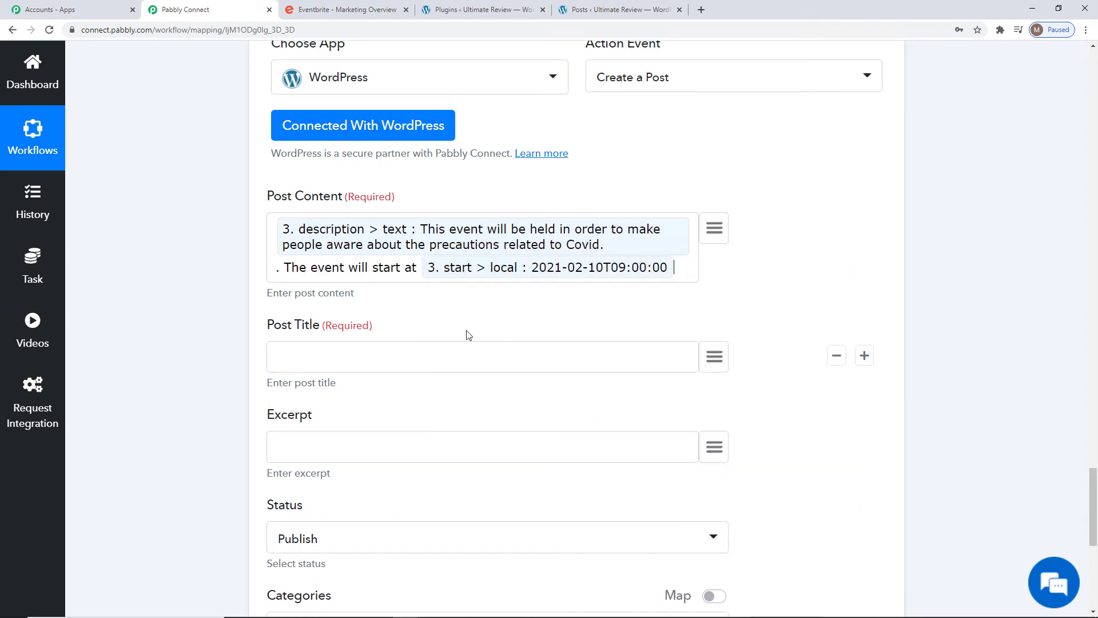
Continue the Post Content with "and end at", map the Get Event end > local value and close with a period
type("and en")
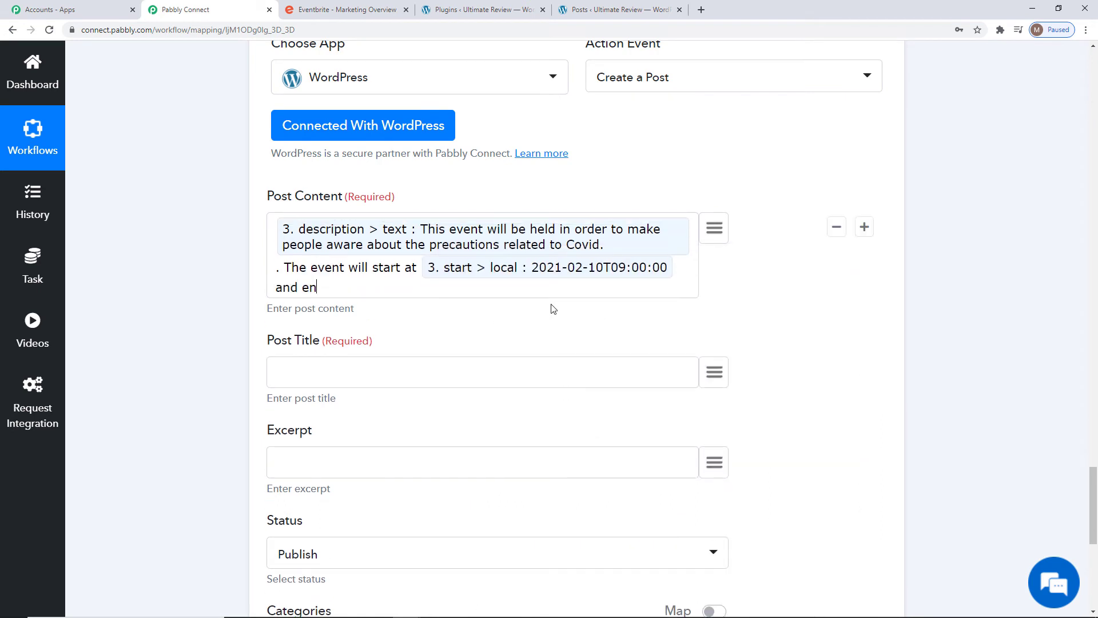
type("d at")
left_click(713, 228)
scroll(681, 388, "down", 2)
scroll(681, 388, "down", 10)
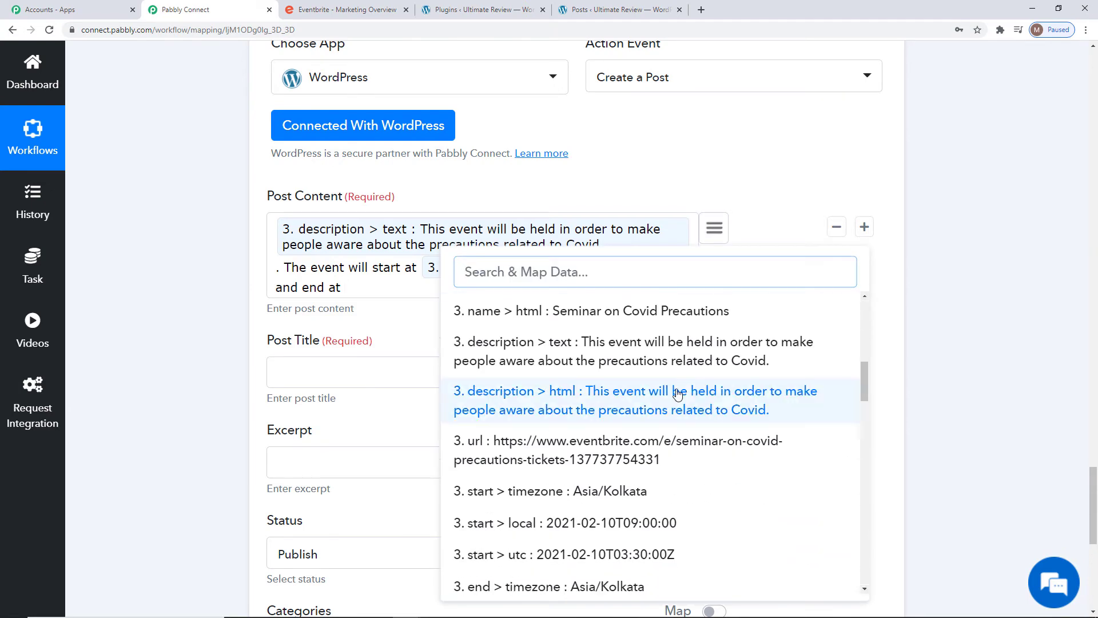
left_click(642, 337)
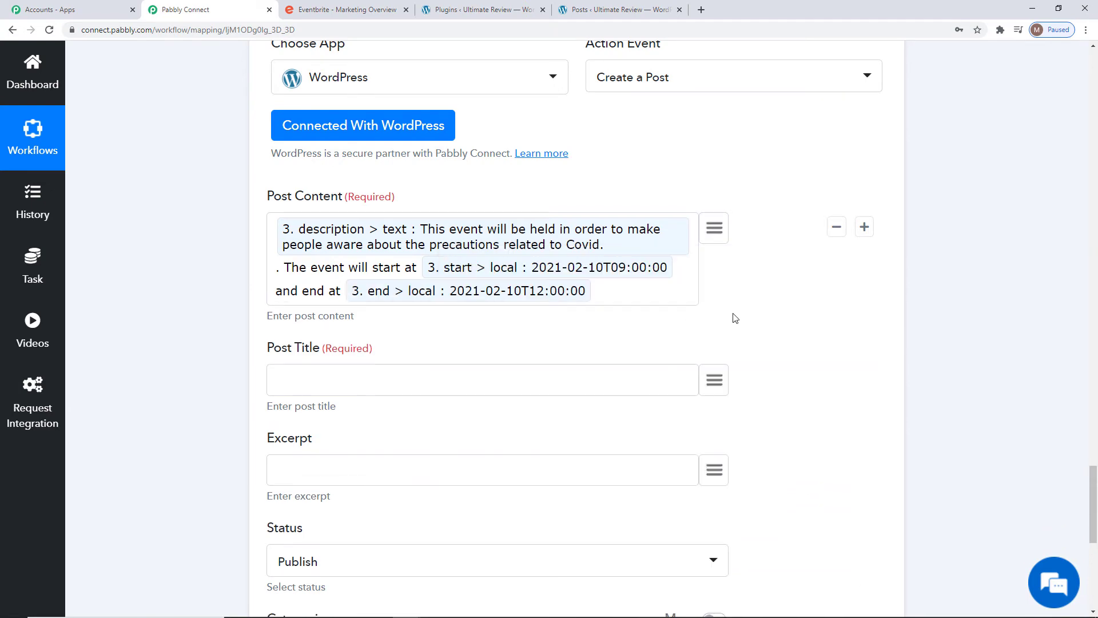
Map the Eventbrite Get Event name > text value as the Post Title
scroll(734, 317, "down", 2)
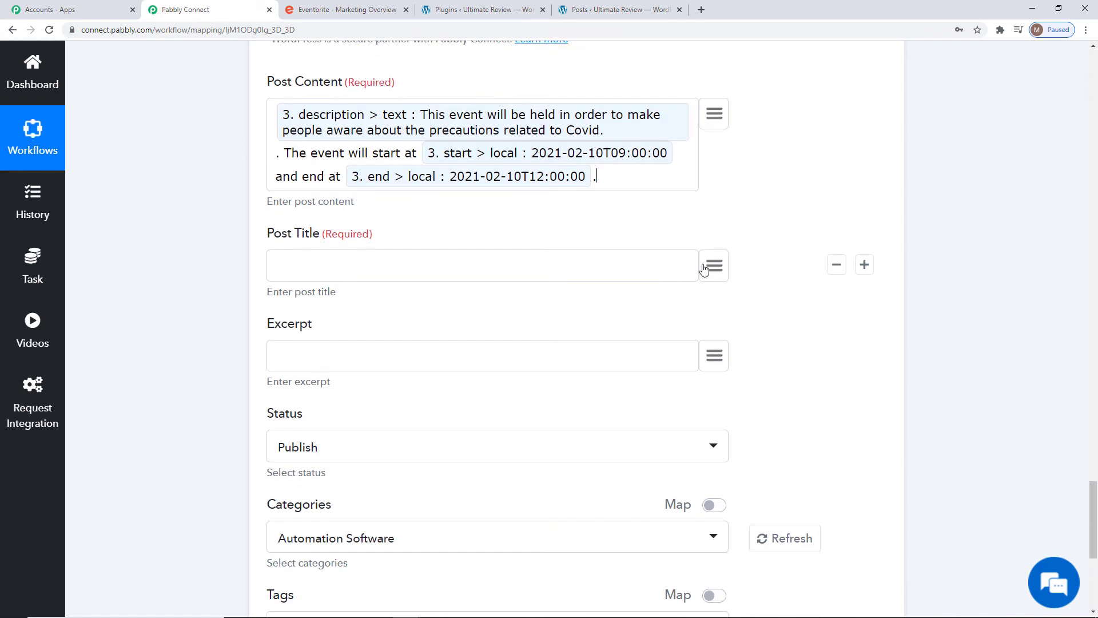
left_click(709, 266)
scroll(775, 464, "down", 5)
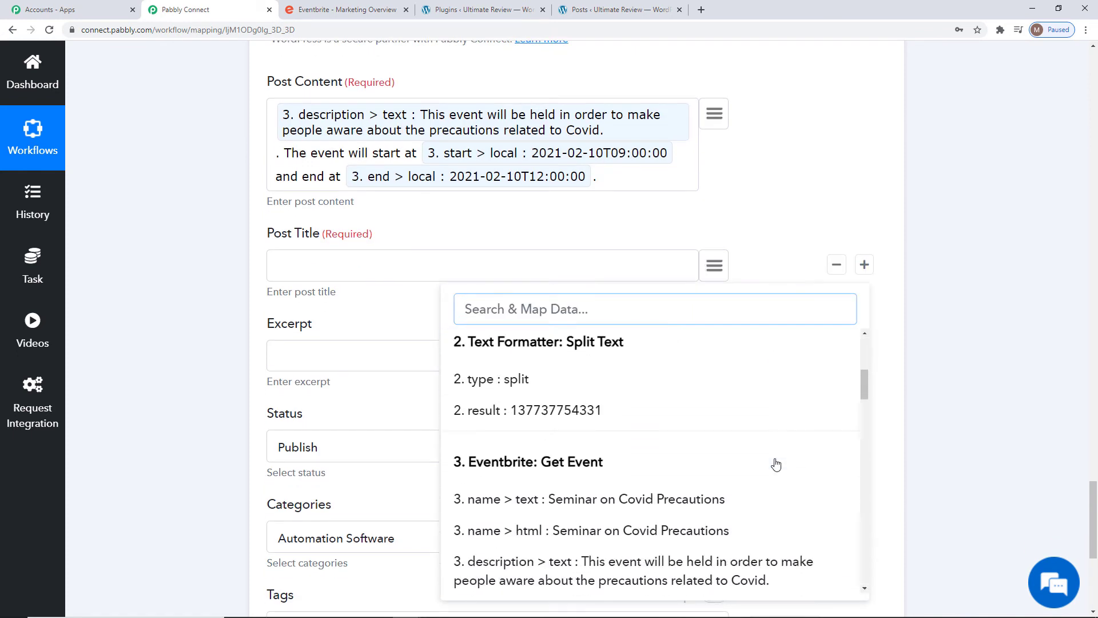
left_click(629, 489)
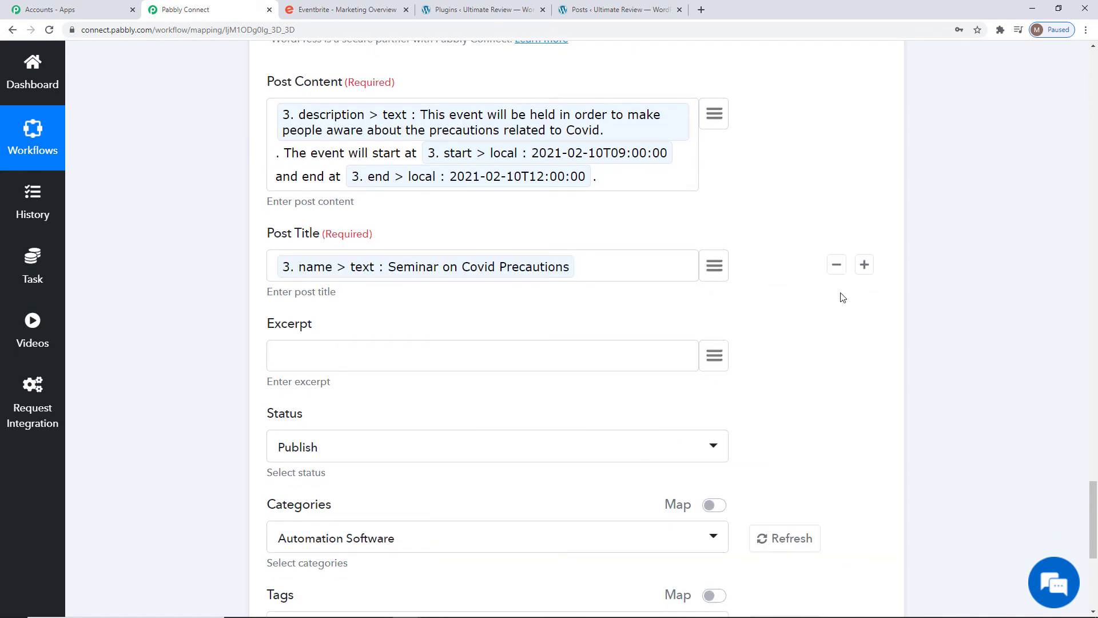
Select testing as the post's tag, then save the WordPress action and send a test request
scroll(745, 321, "down", 2)
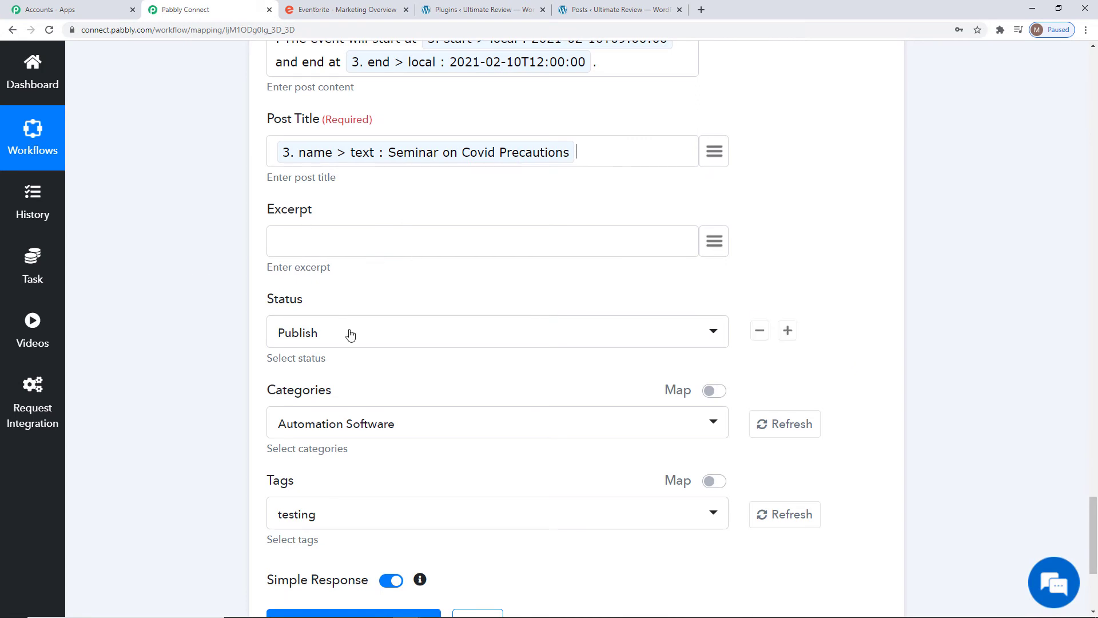
scroll(572, 298, "down", 3)
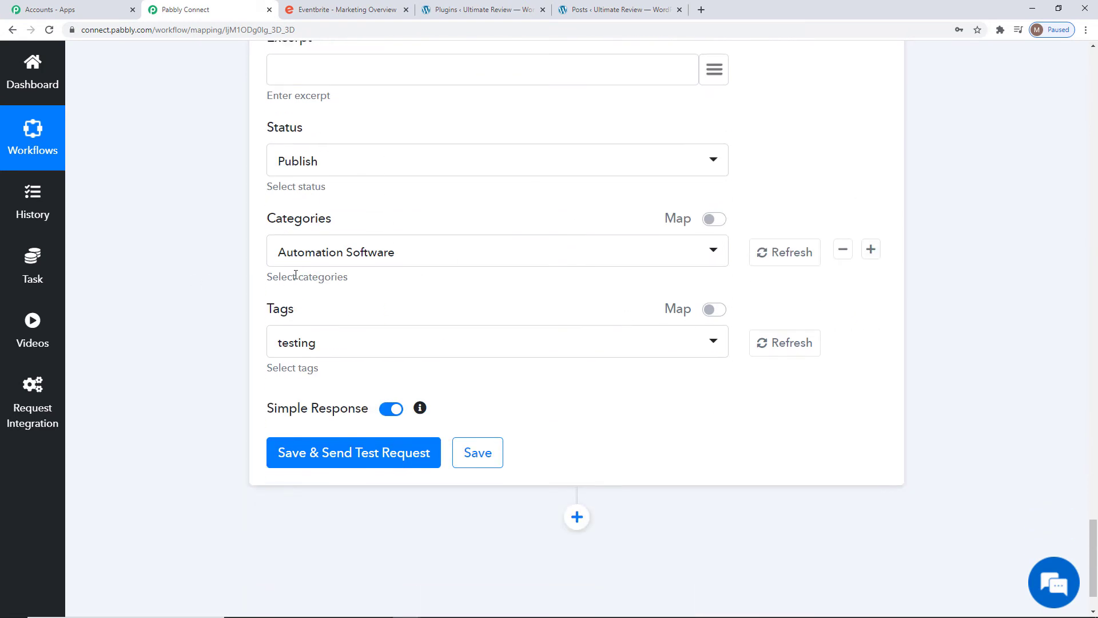
left_click(353, 343)
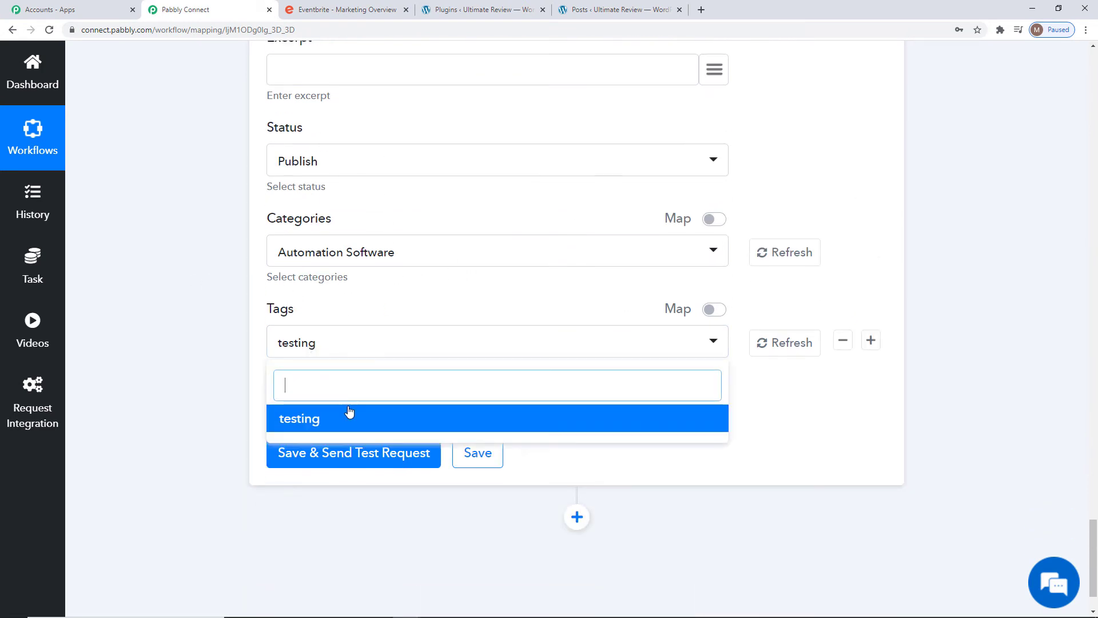
left_click(312, 419)
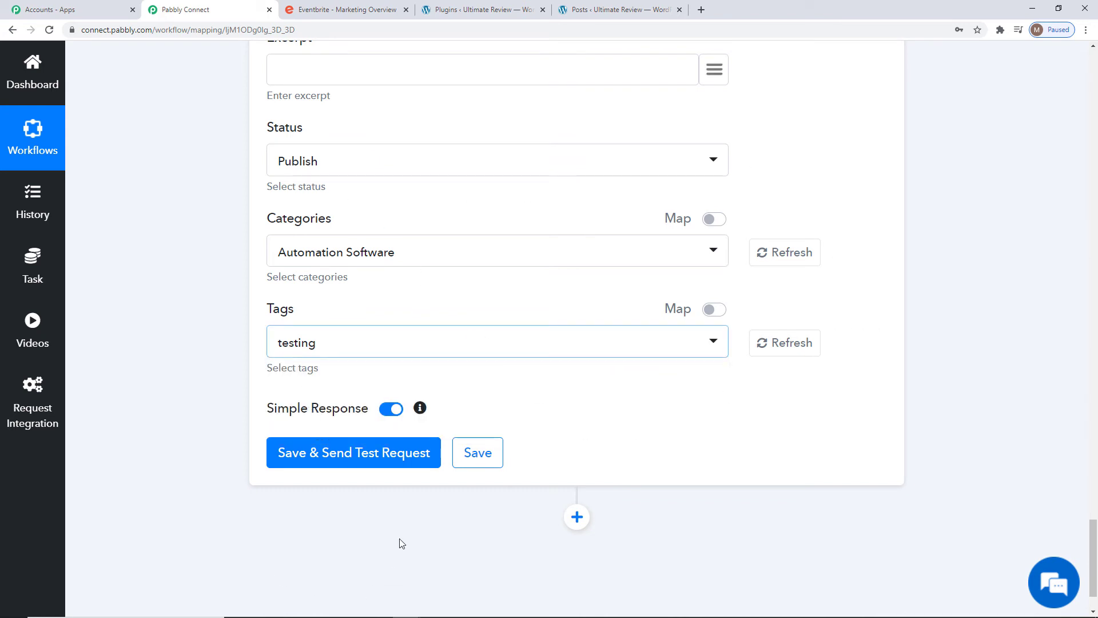
left_click(325, 457)
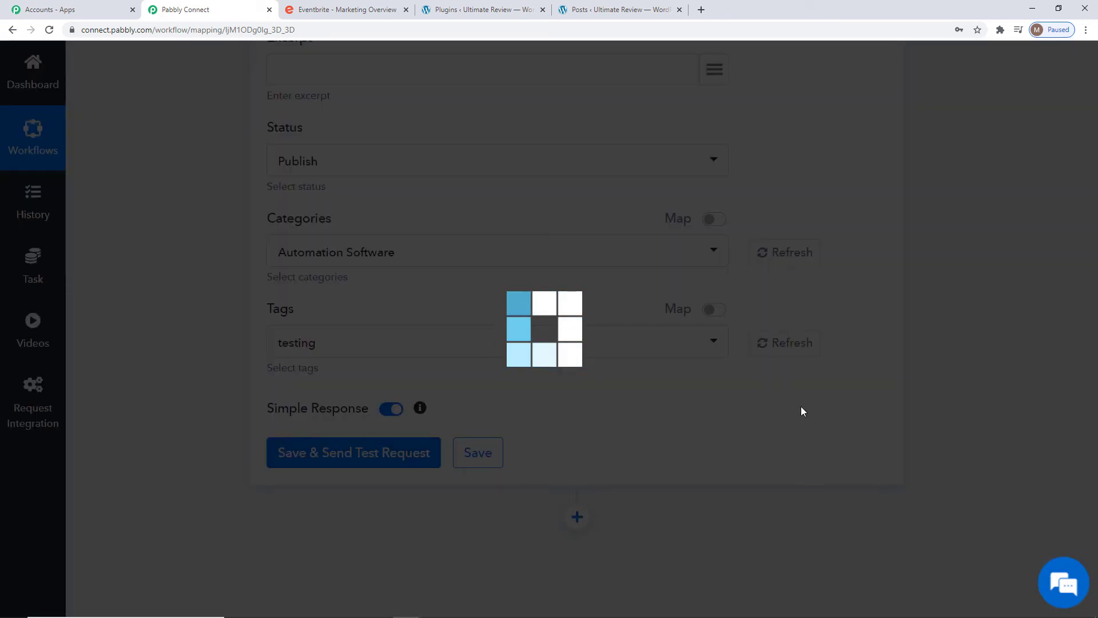
Look through the API response, save the WordPress Create a Post action and dismiss the confirmation
scroll(985, 374, "down", 5)
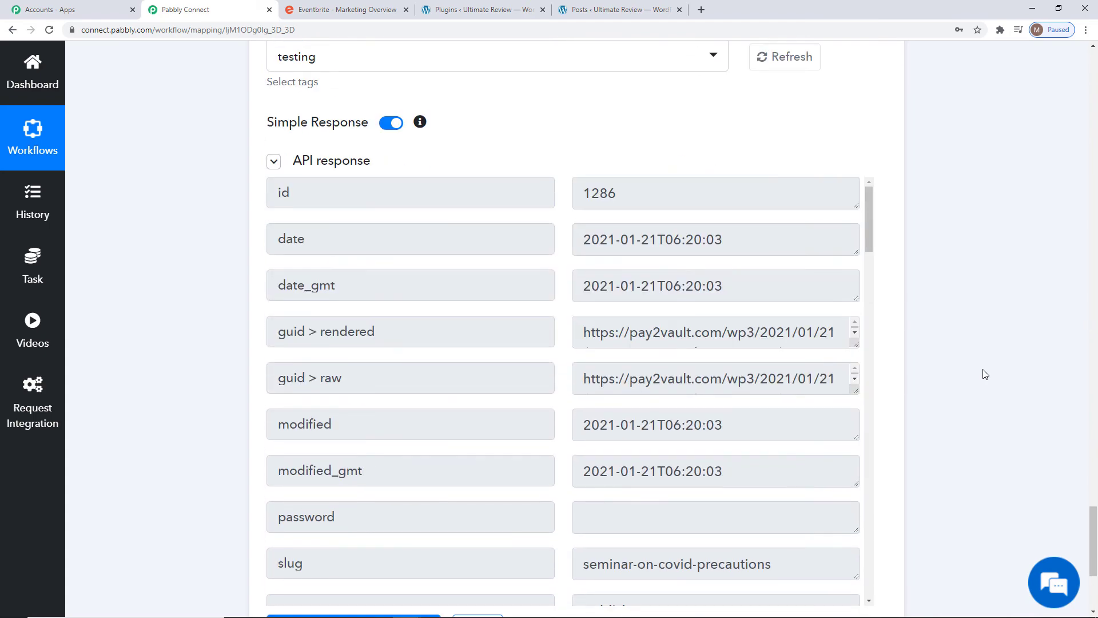
scroll(955, 331, "down", 4)
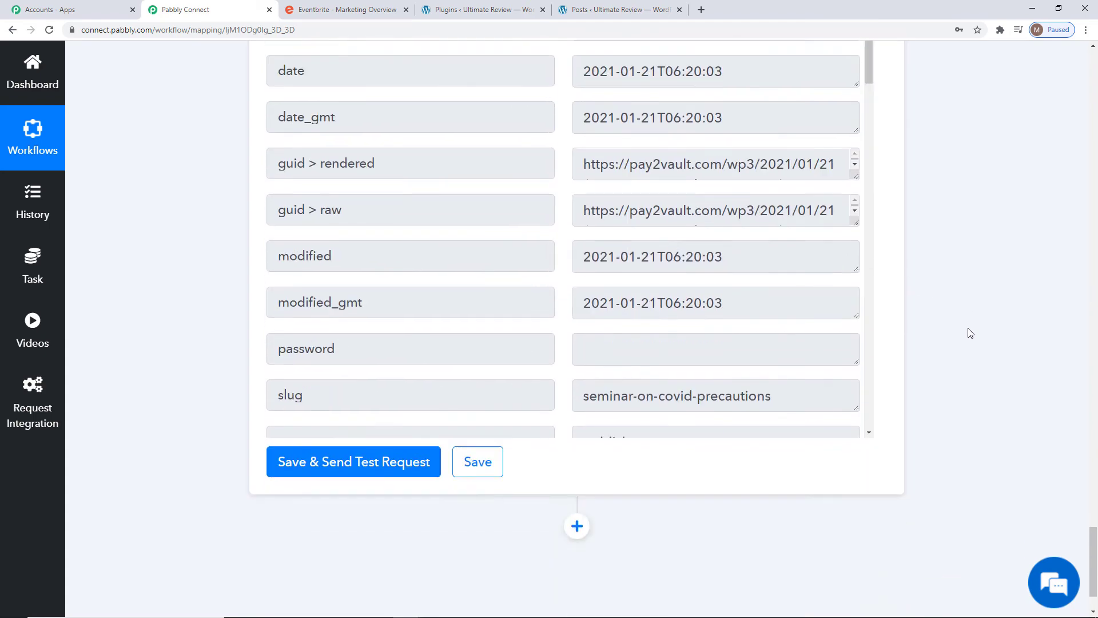
left_click(467, 415)
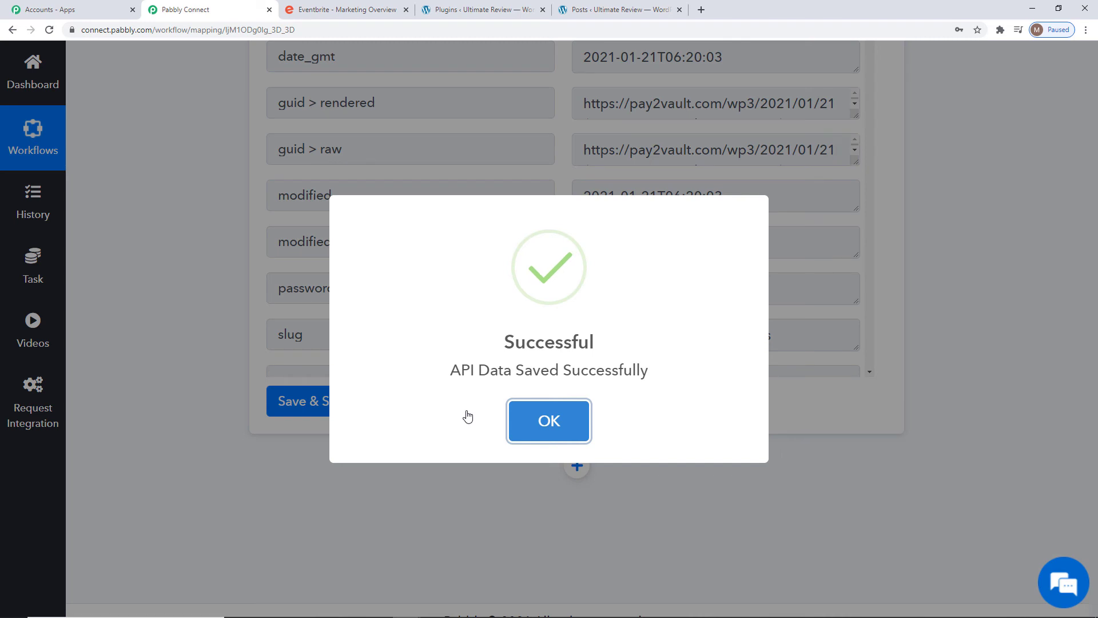
left_click(549, 421)
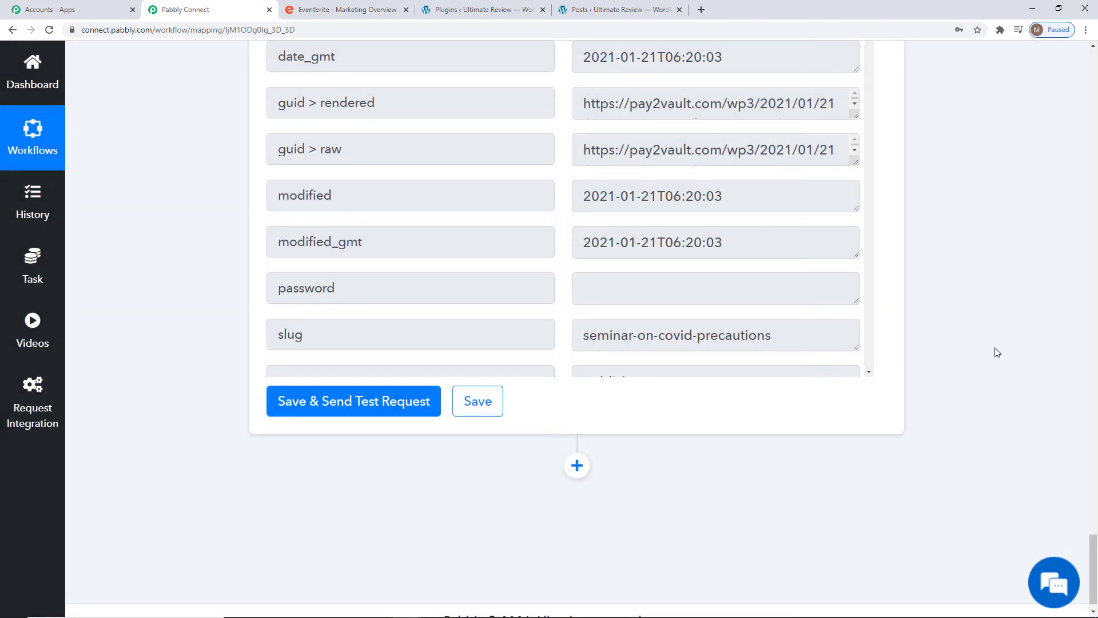
Reload the WordPress Posts page, view the Seminar on Covid Precautions post and return to the post list
left_click(595, 10)
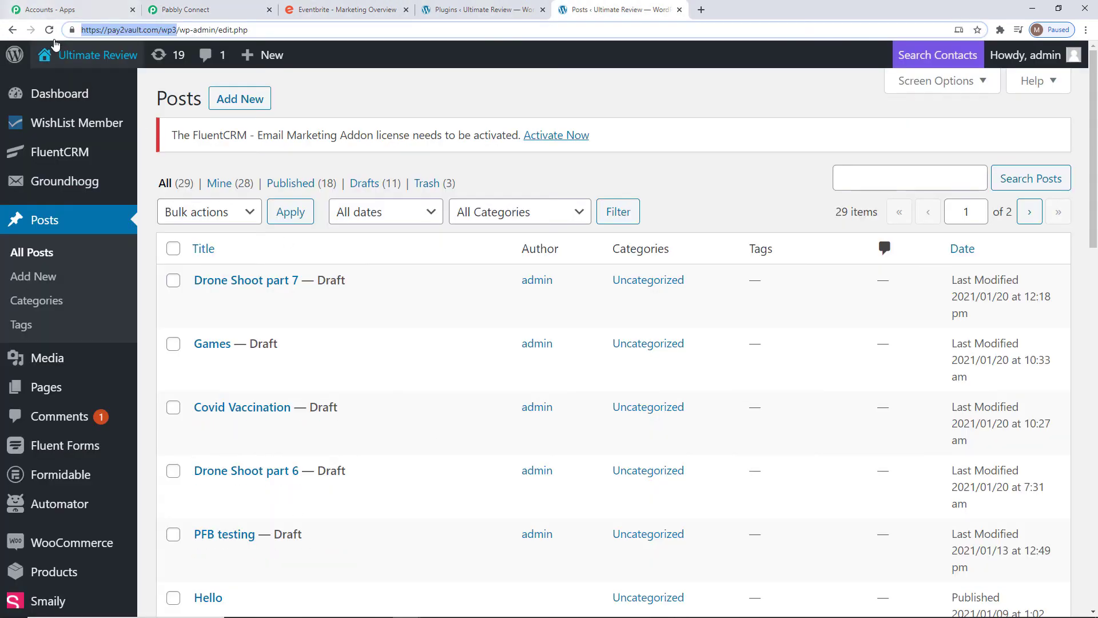
left_click(49, 30)
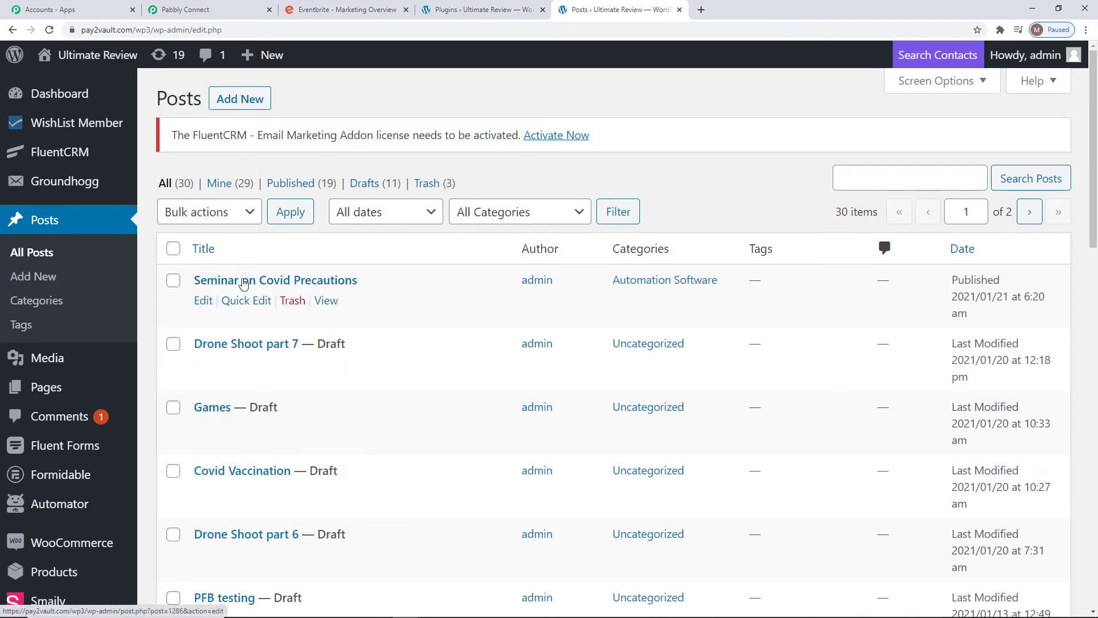
left_click(325, 301)
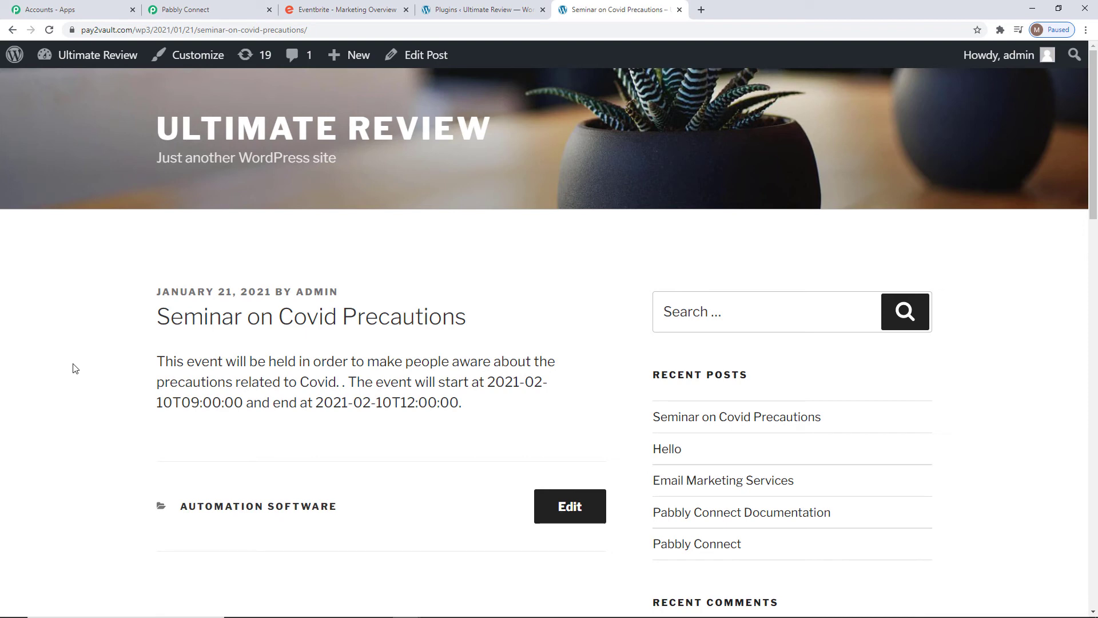
left_click(11, 29)
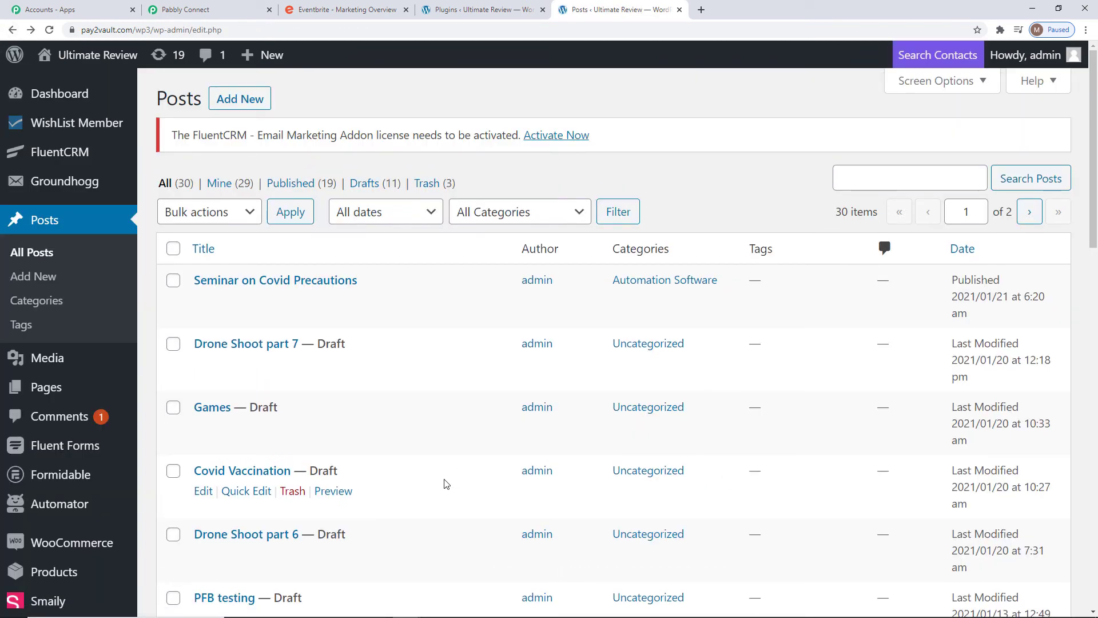
Switch to Eventbrite and start a new event titled "Film Festival on Iranian films"
left_click(351, 11)
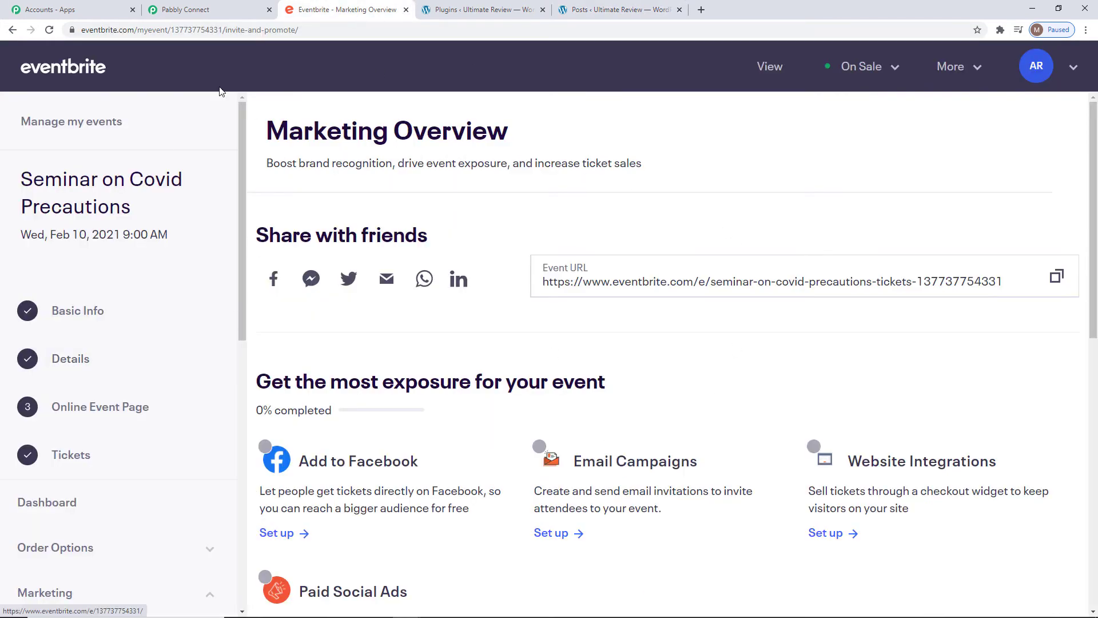
left_click(67, 71)
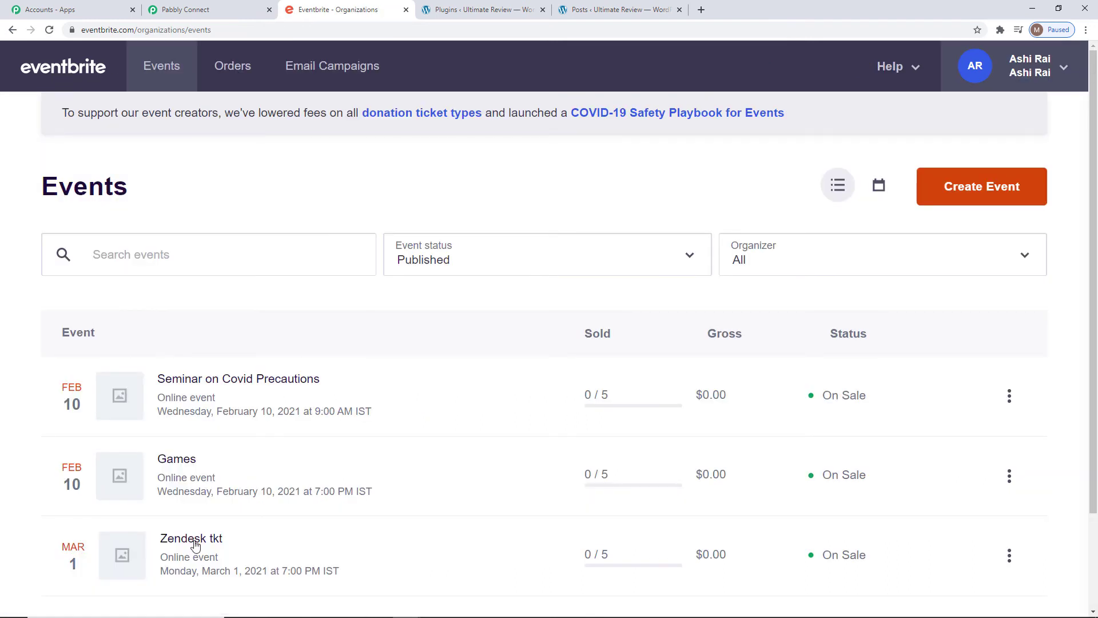
left_click(976, 192)
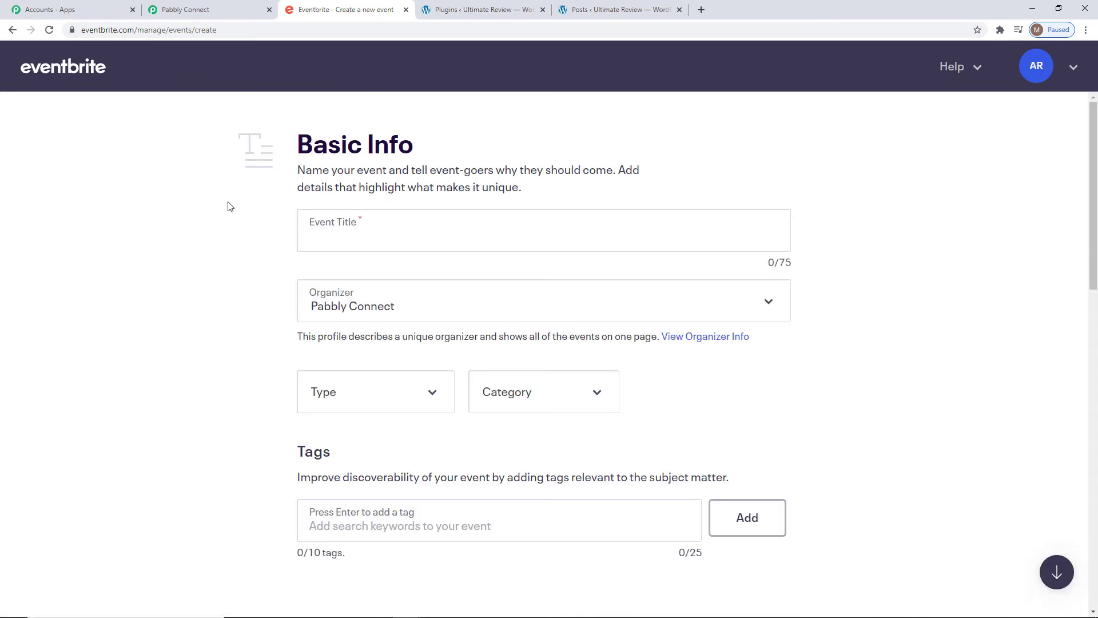
left_click(353, 227)
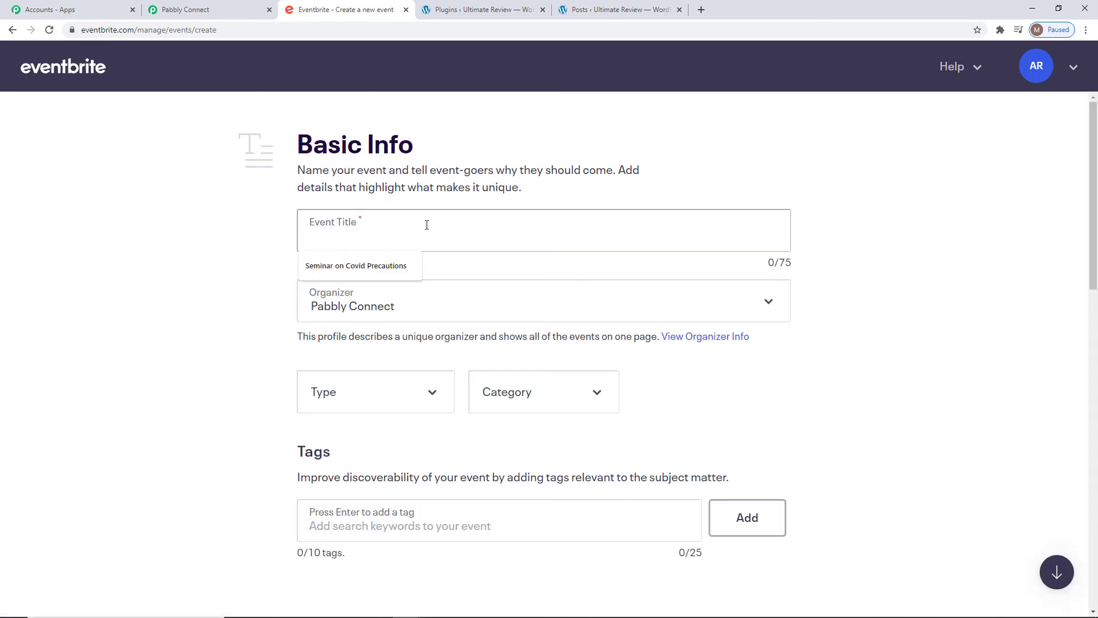
type("Film")
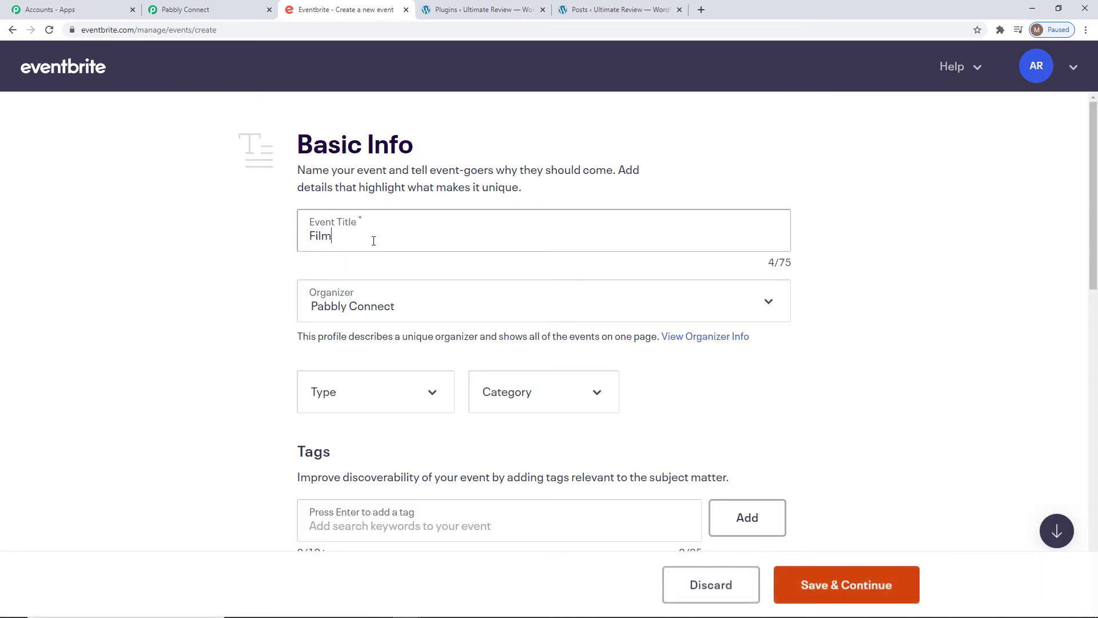
type(" Festival on Iranian")
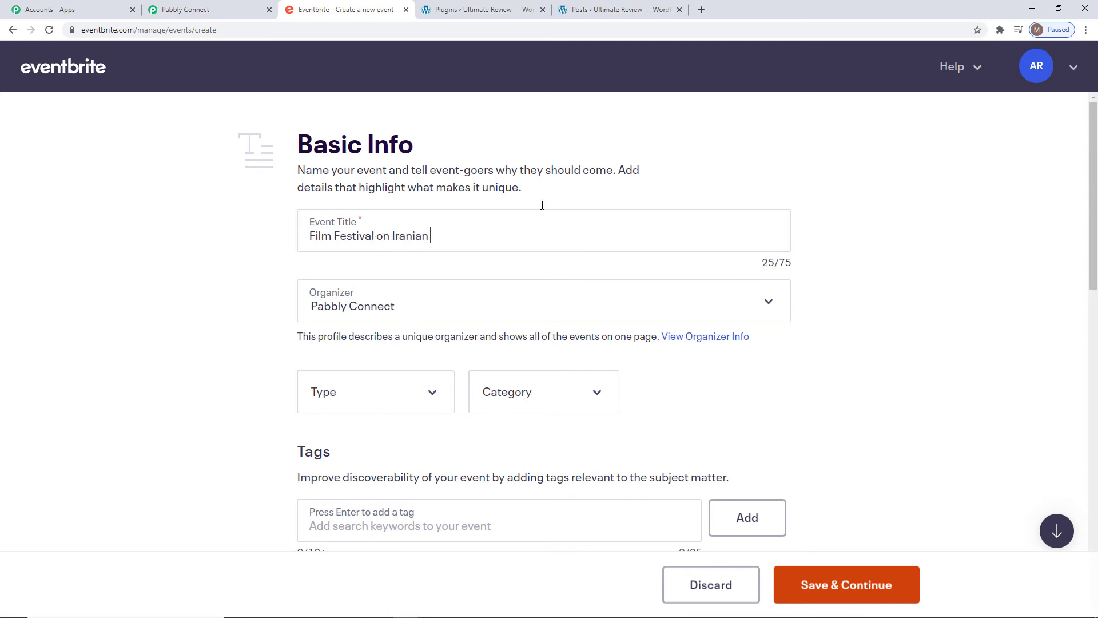
type(" films")
Keep Pabbly Connect as the organizer and set the event type to Festival or Fair
left_click(495, 316)
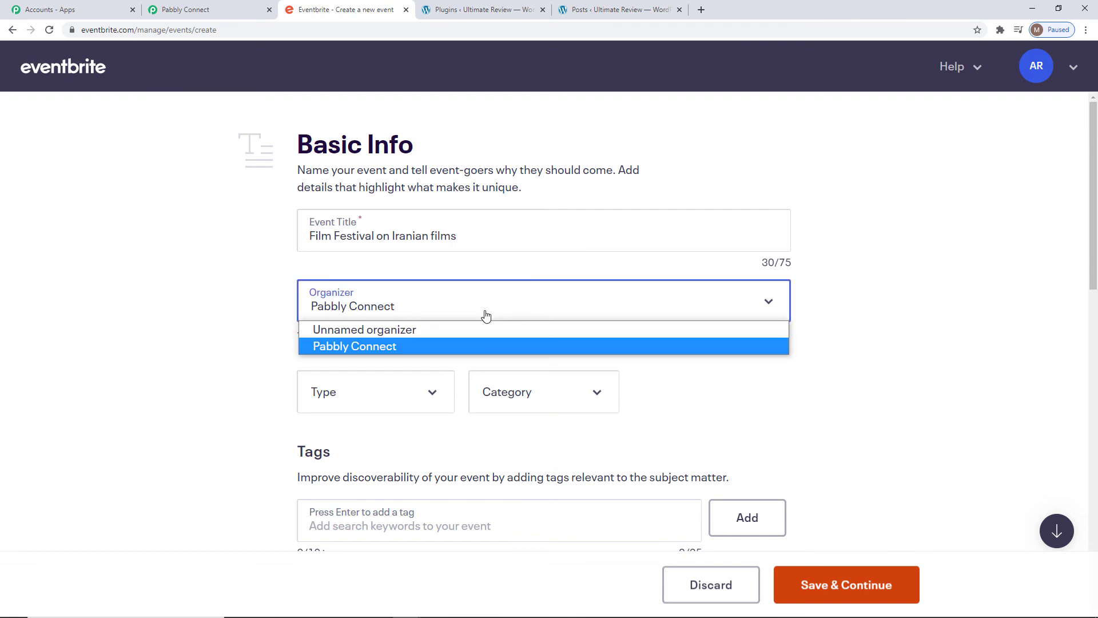
left_click(421, 304)
left_click(421, 303)
left_click(421, 303)
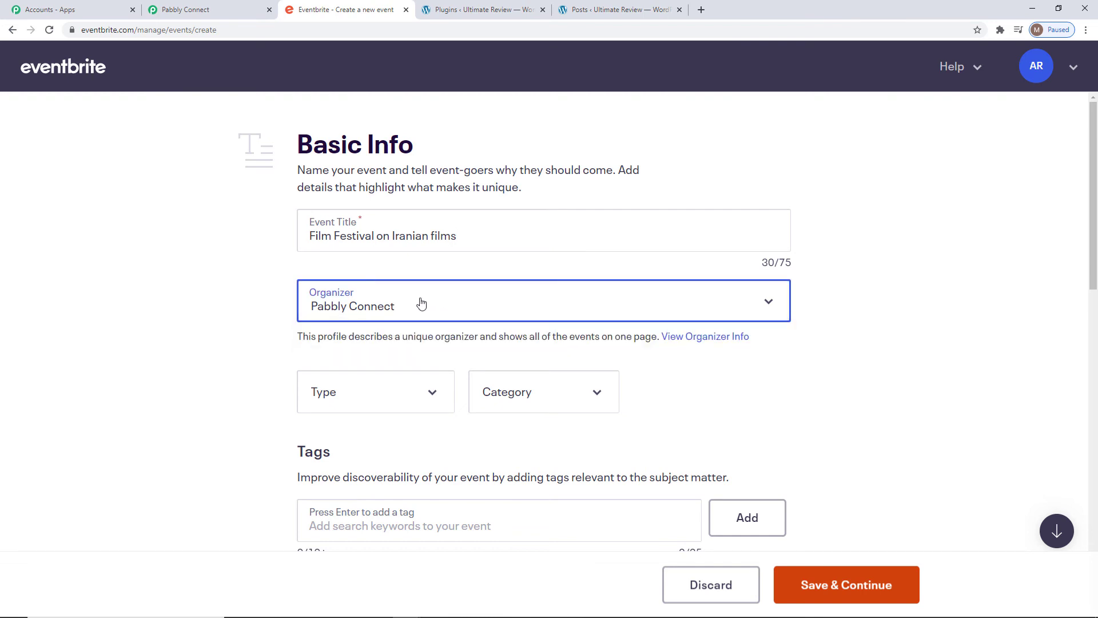
left_click(409, 398)
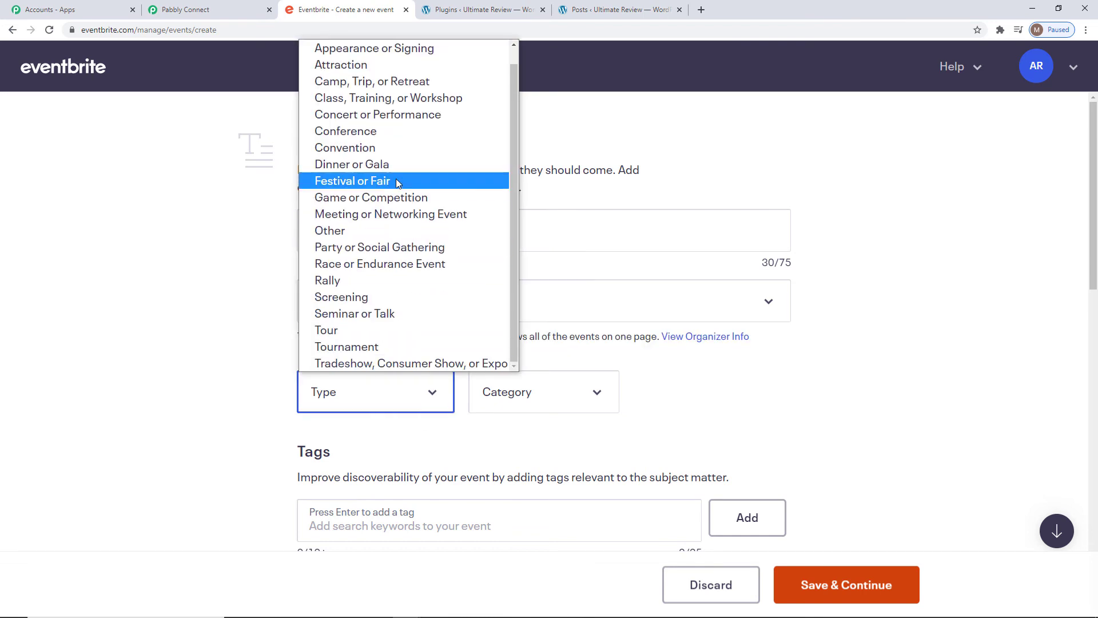
left_click(383, 182)
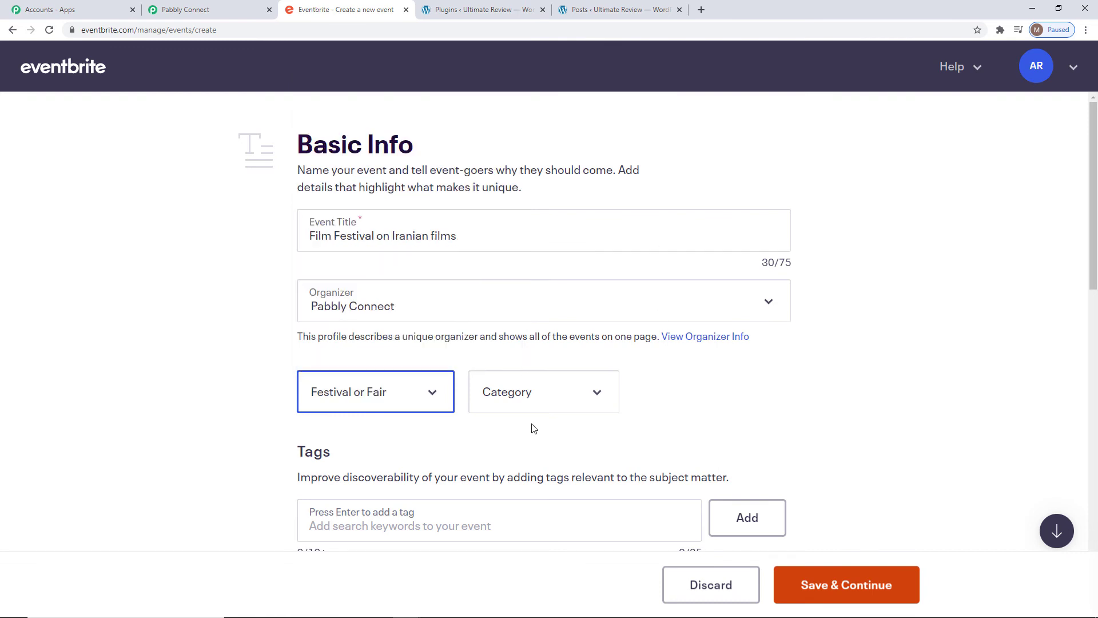
Set the event category to Film, Media & Entertainment and the sub-category to Film
left_click(551, 398)
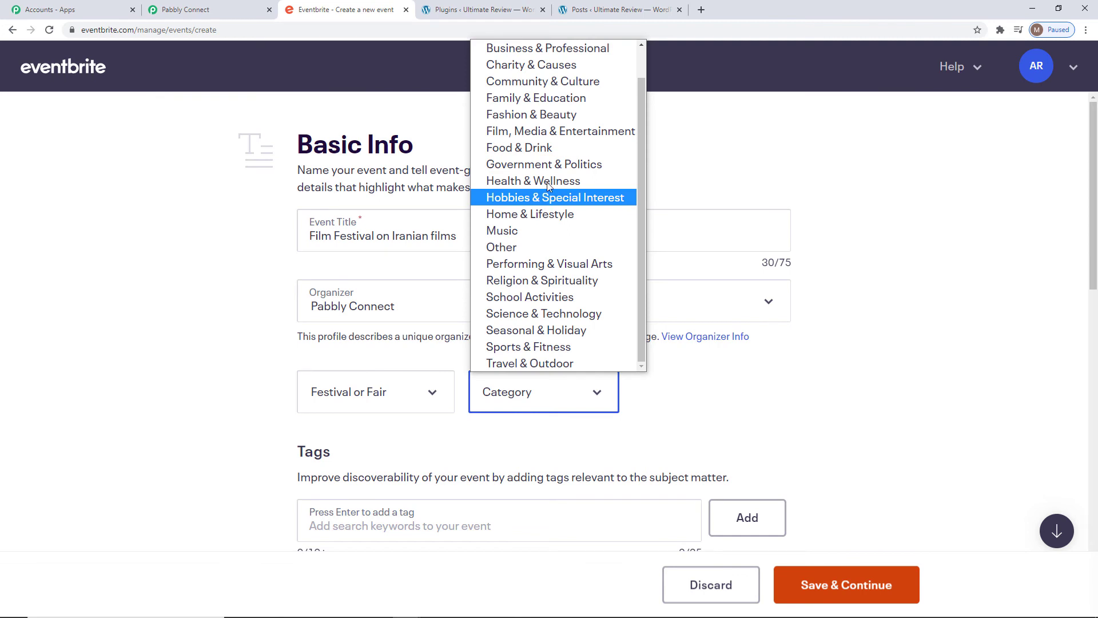
left_click(549, 131)
left_click(741, 400)
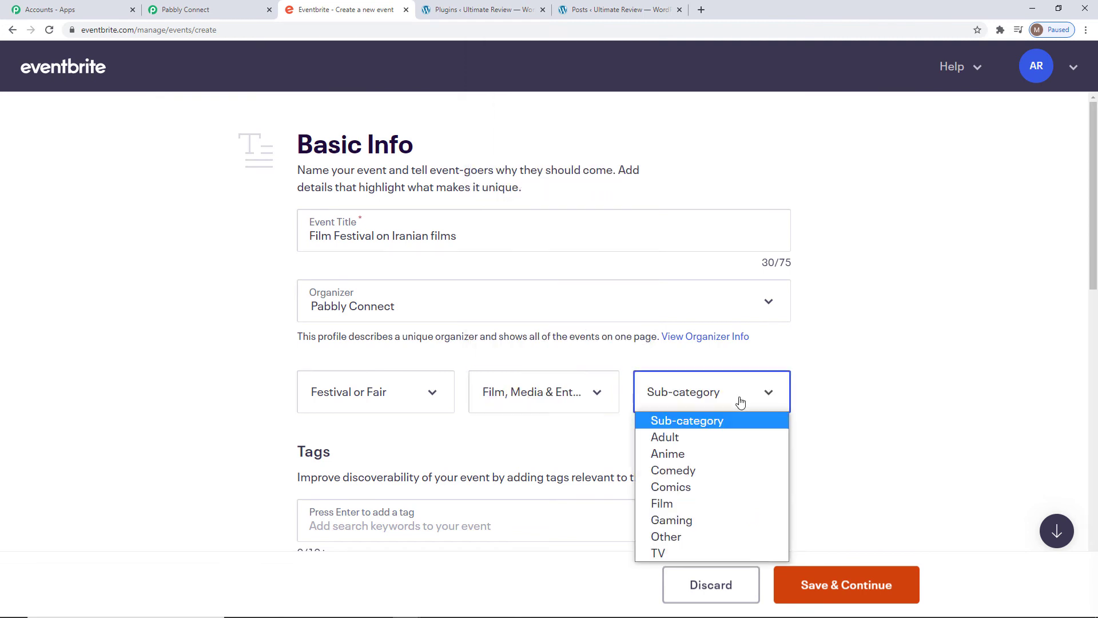
left_click(687, 502)
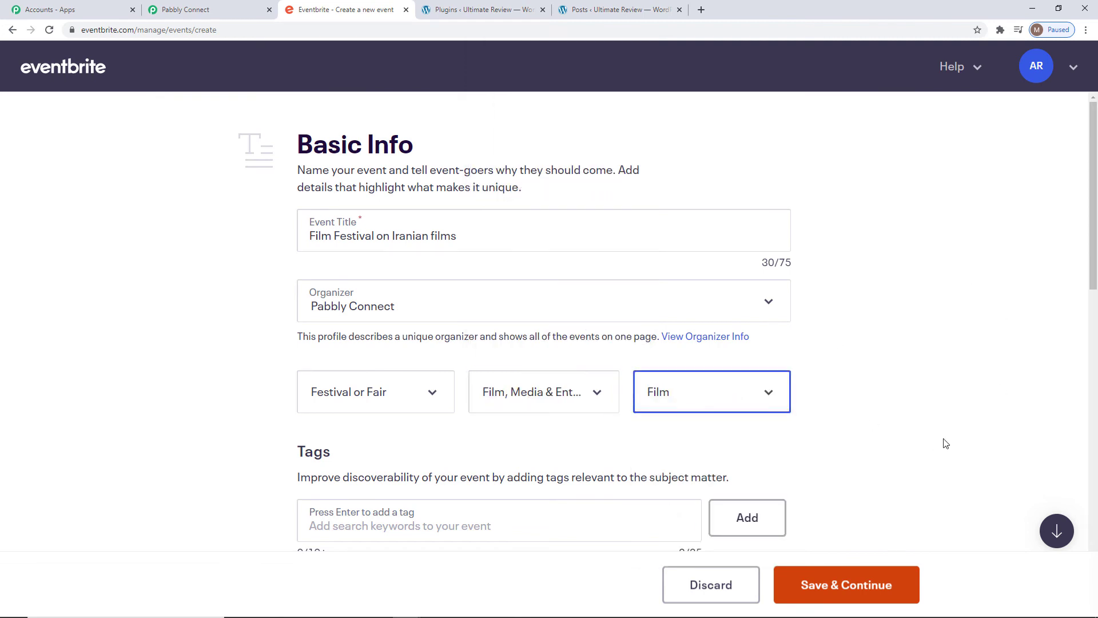
Add the suggested tag films to the event and set its location to Online event
scroll(946, 444, "down", 3)
left_click(567, 365)
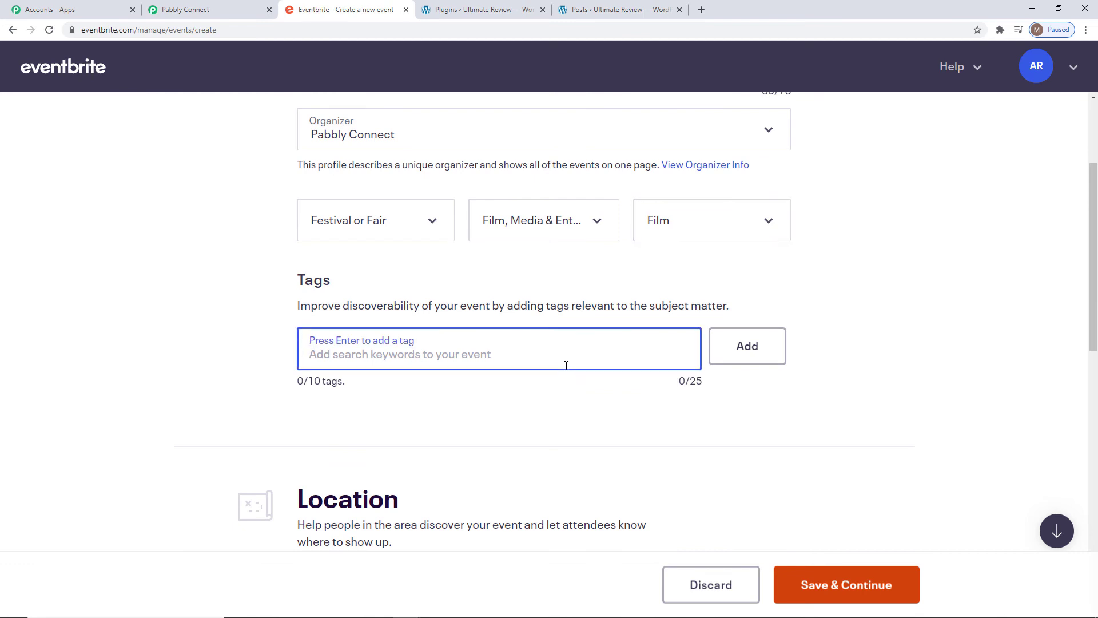
type("films")
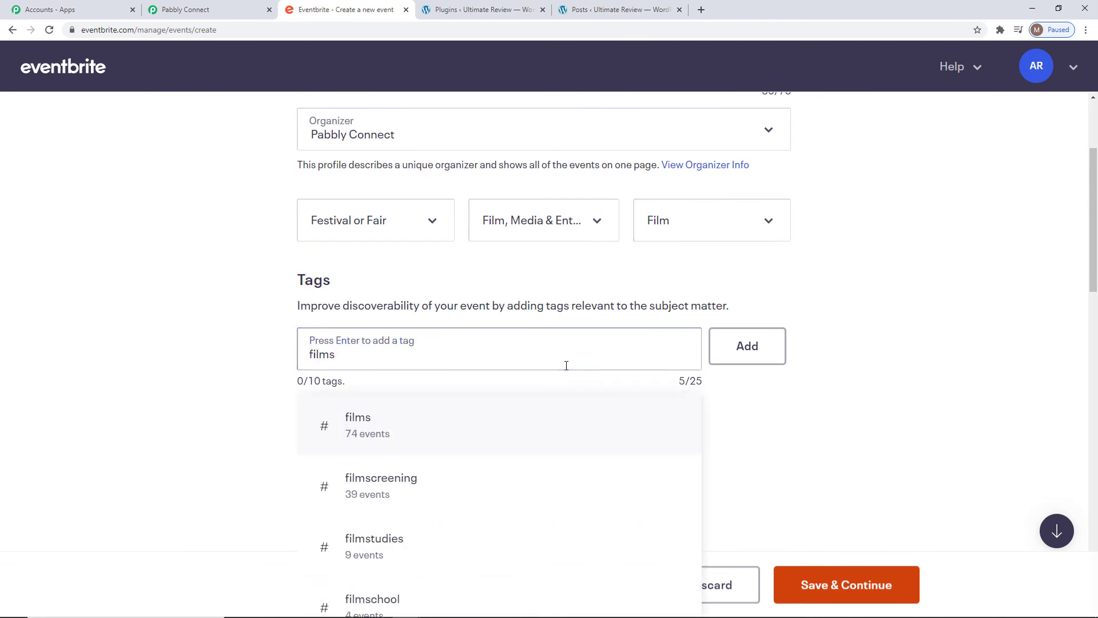
left_click(343, 413)
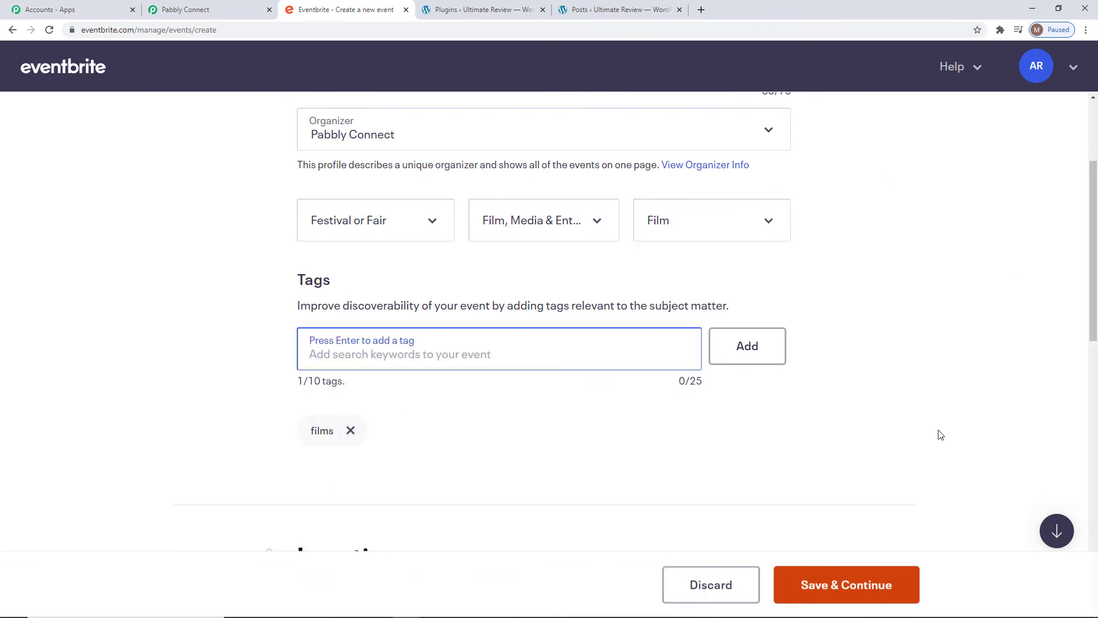
scroll(938, 436, "down", 1)
scroll(940, 434, "down", 5)
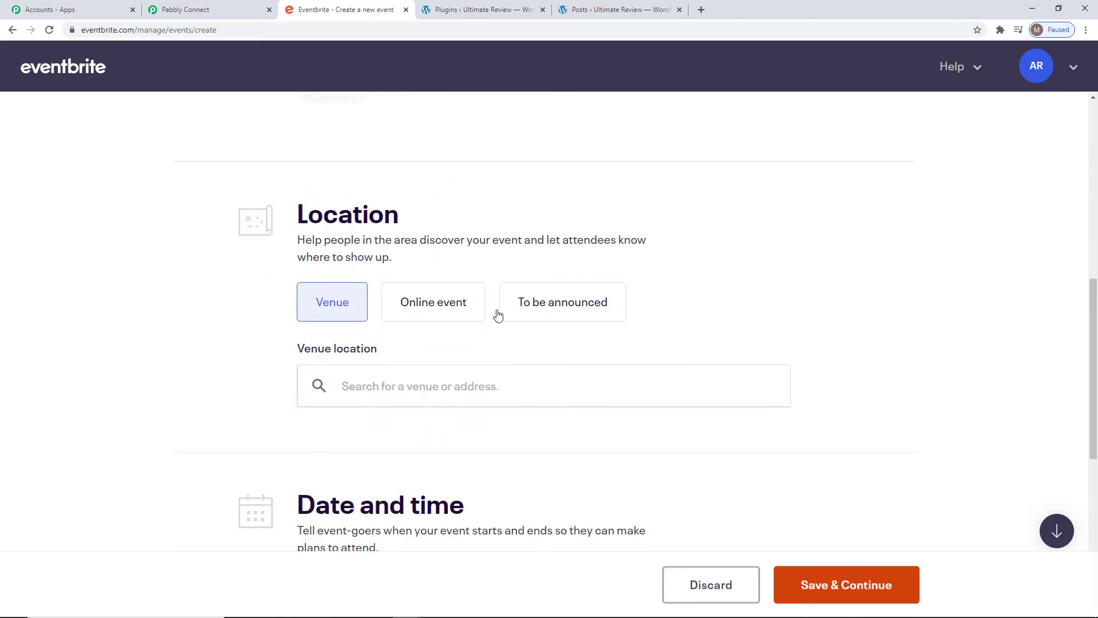
left_click(455, 316)
Set the single event's start date to 02/15/2021
scroll(1077, 318, "down", 3)
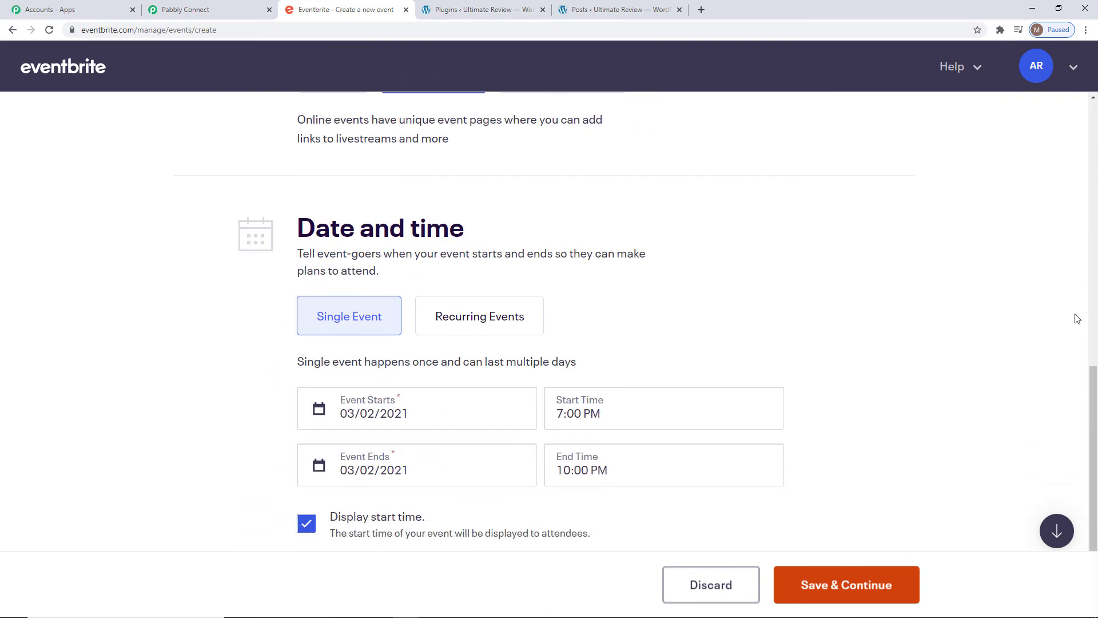
left_click(374, 402)
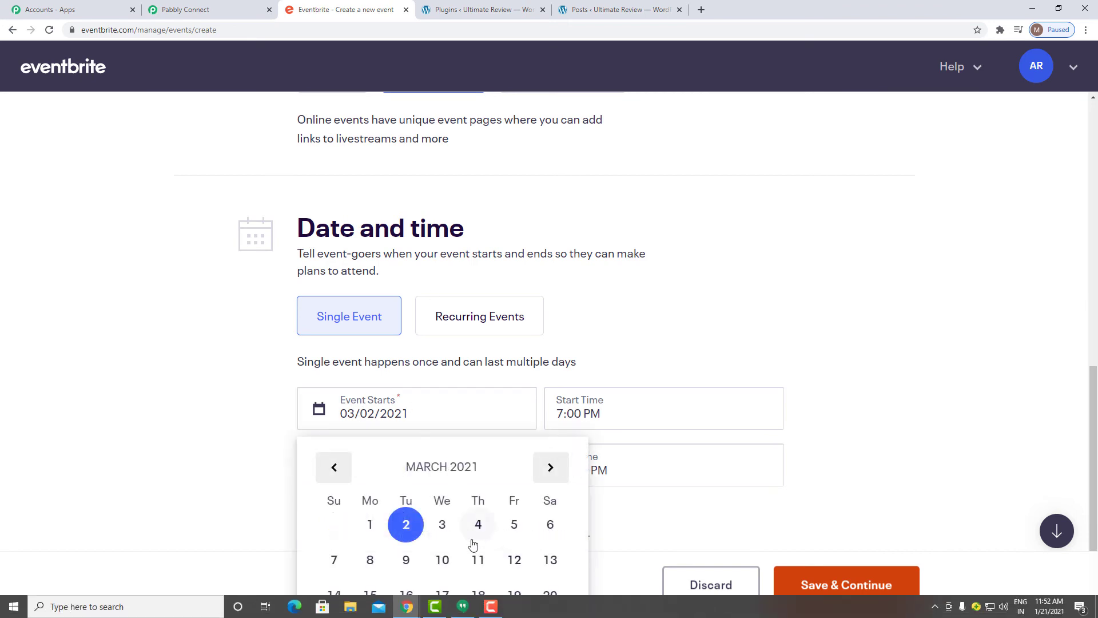
left_click(337, 467)
scroll(578, 501, "down", 2)
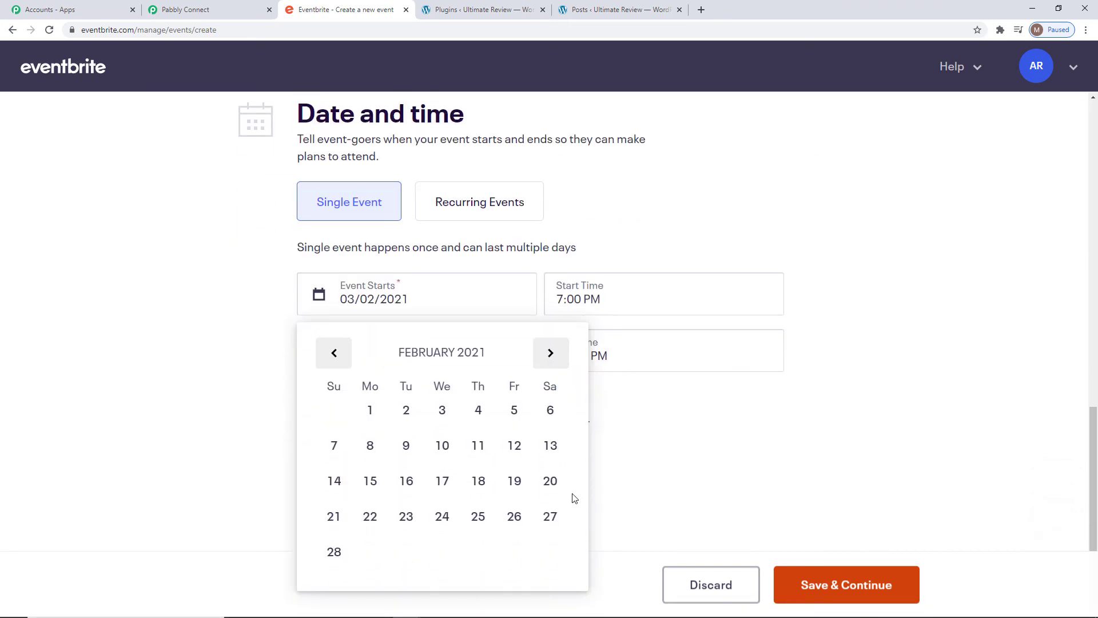
left_click(373, 479)
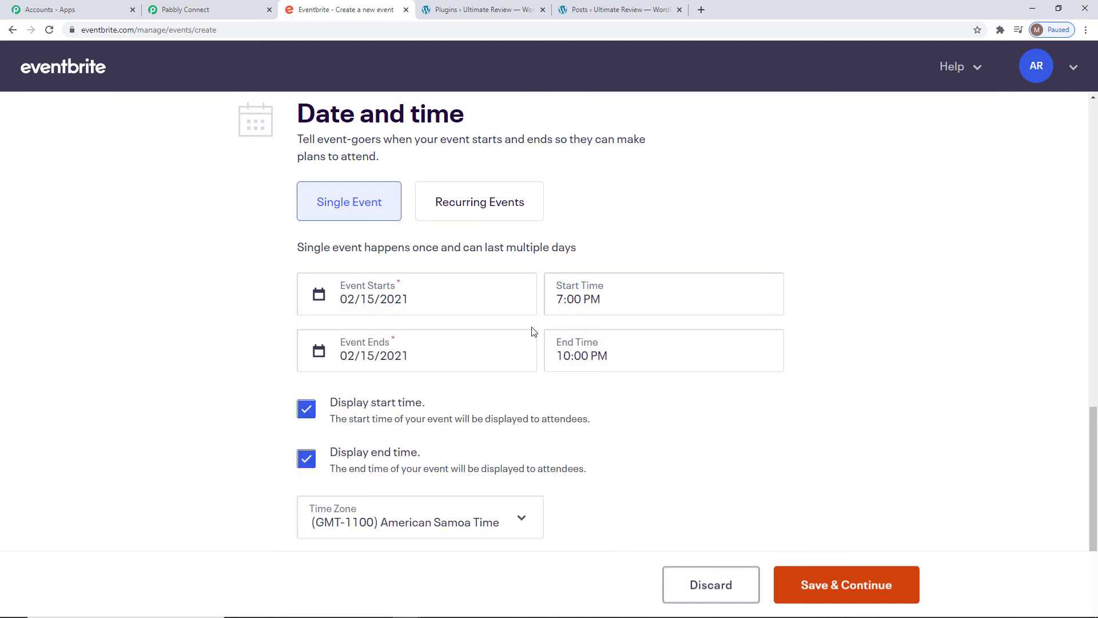
Set the event's start time to 10:00 AM
left_click(568, 298)
scroll(649, 408, "down", 3)
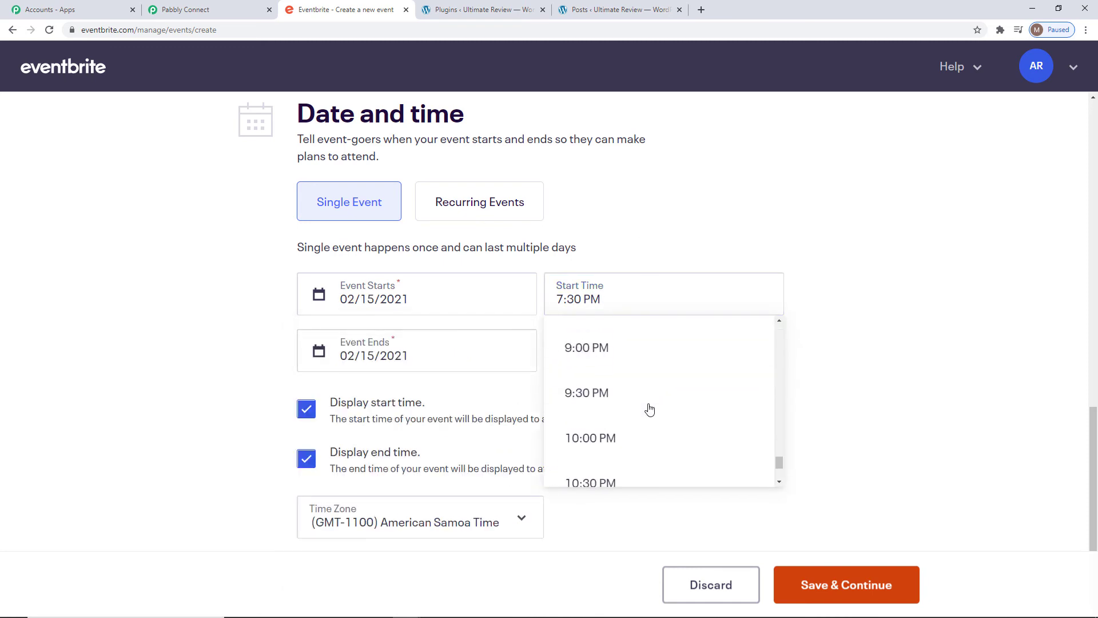
scroll(649, 408, "down", 2)
scroll(635, 375, "up", 9)
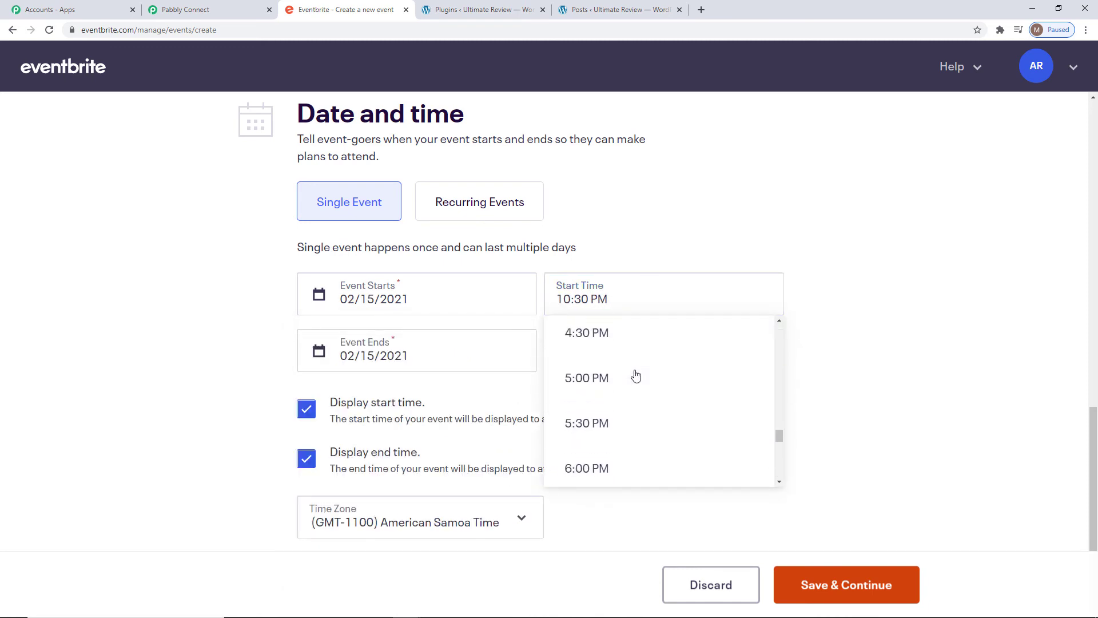
scroll(635, 376, "up", 8)
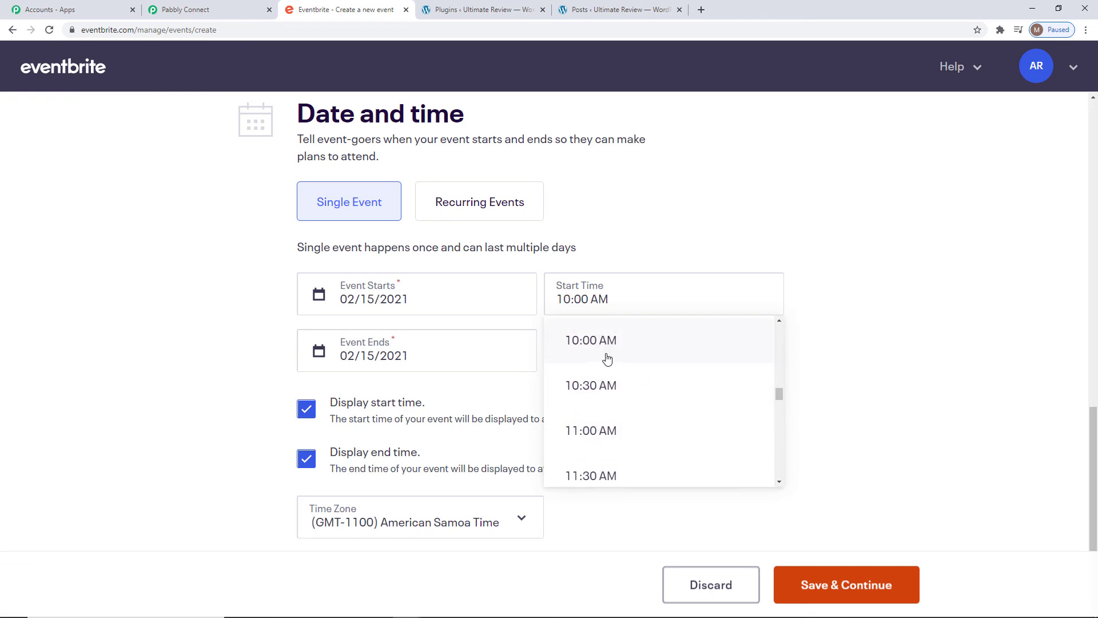
left_click(607, 360)
Set the event's end date to 02/18/2021 and its end time to 5:00 PM
left_click(387, 356)
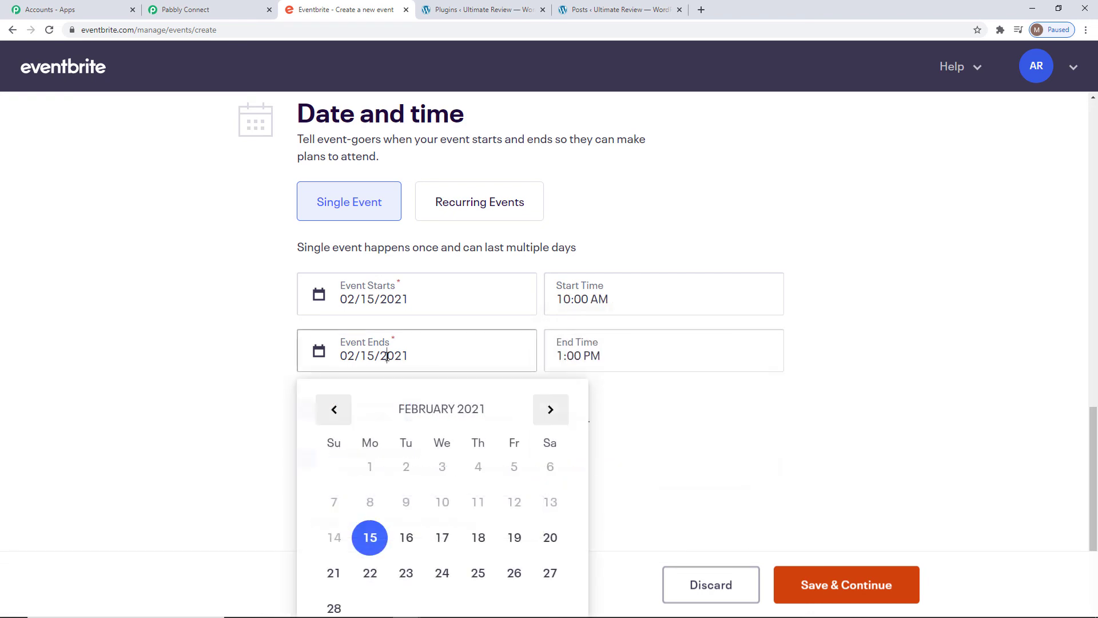
left_click(479, 537)
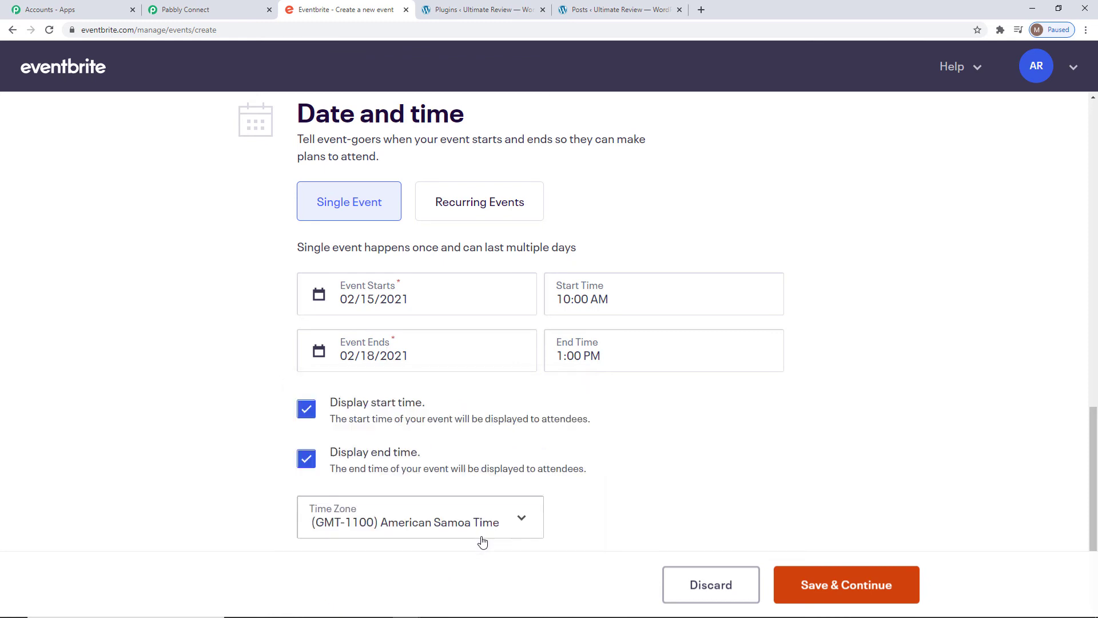
left_click(584, 355)
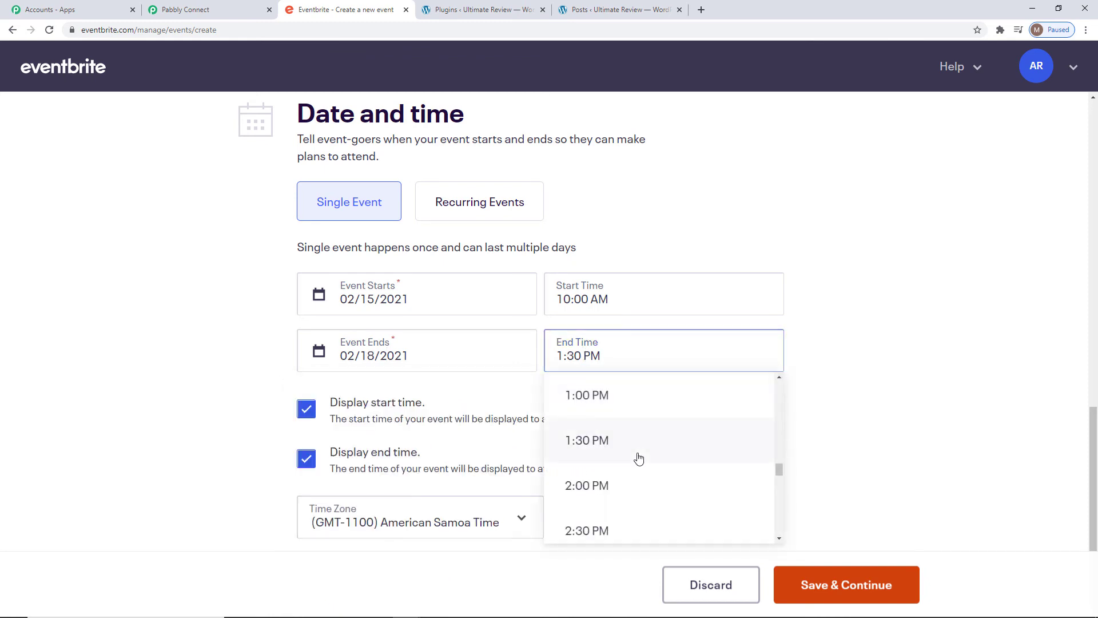
scroll(654, 473, "down", 4)
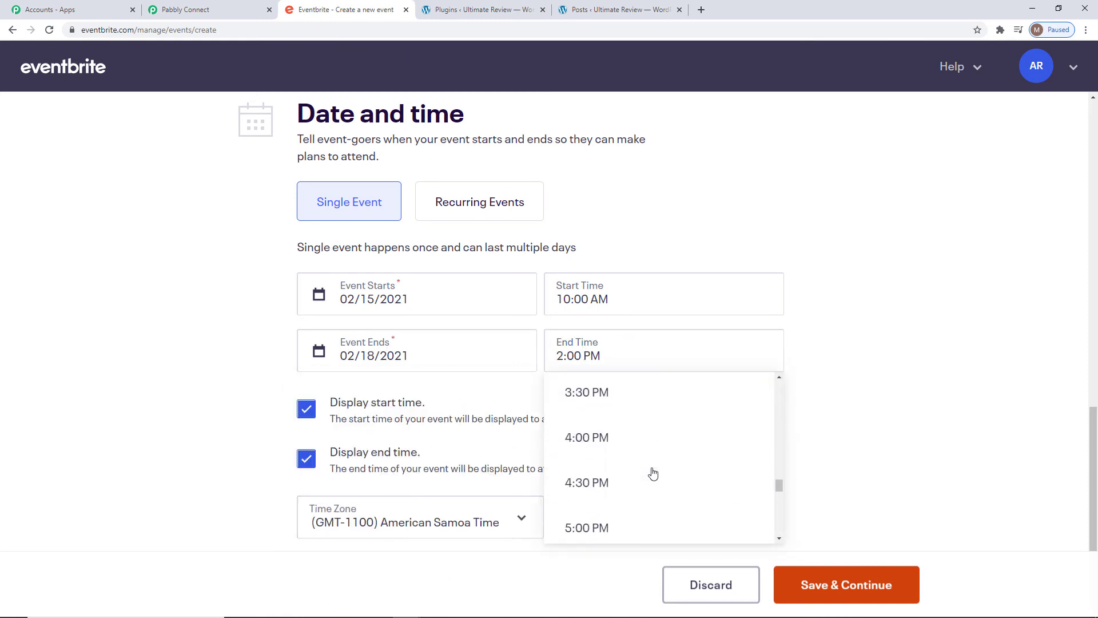
left_click(591, 528)
Set the event's time zone to (GMT+0530) India Time, then save the basic info and continue
scroll(953, 419, "down", 1)
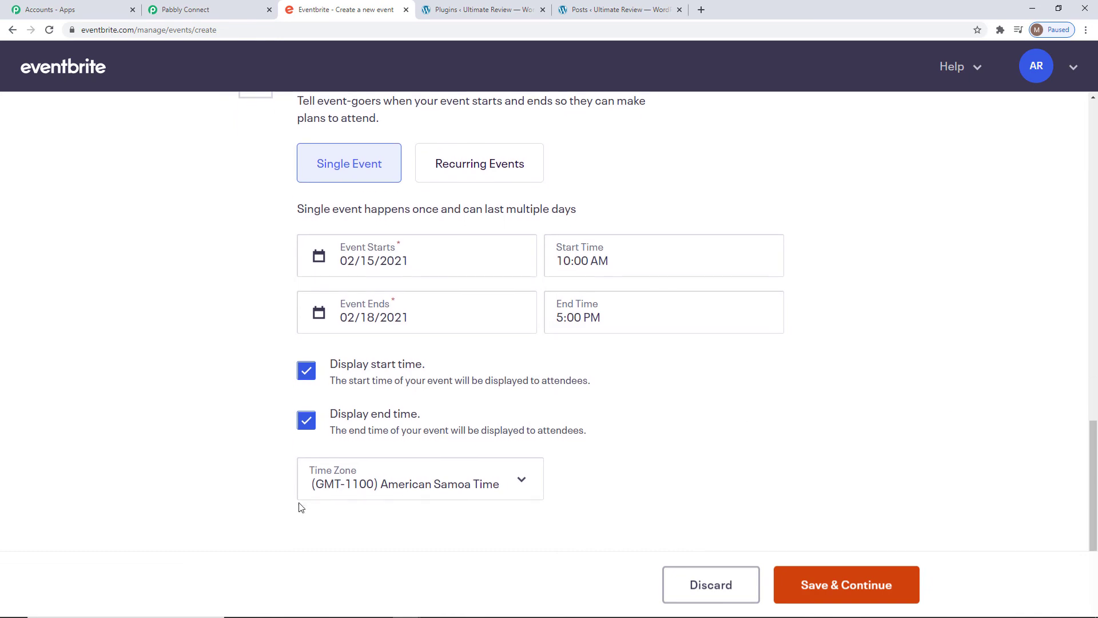
left_click(419, 488)
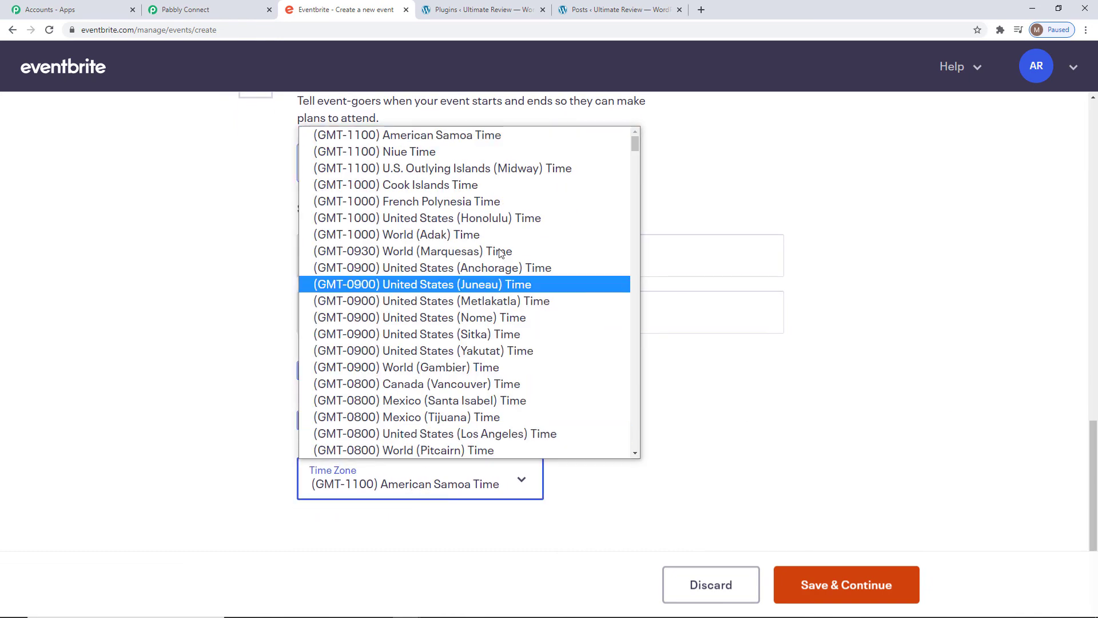
scroll(486, 240, "down", 20)
scroll(487, 239, "down", 17)
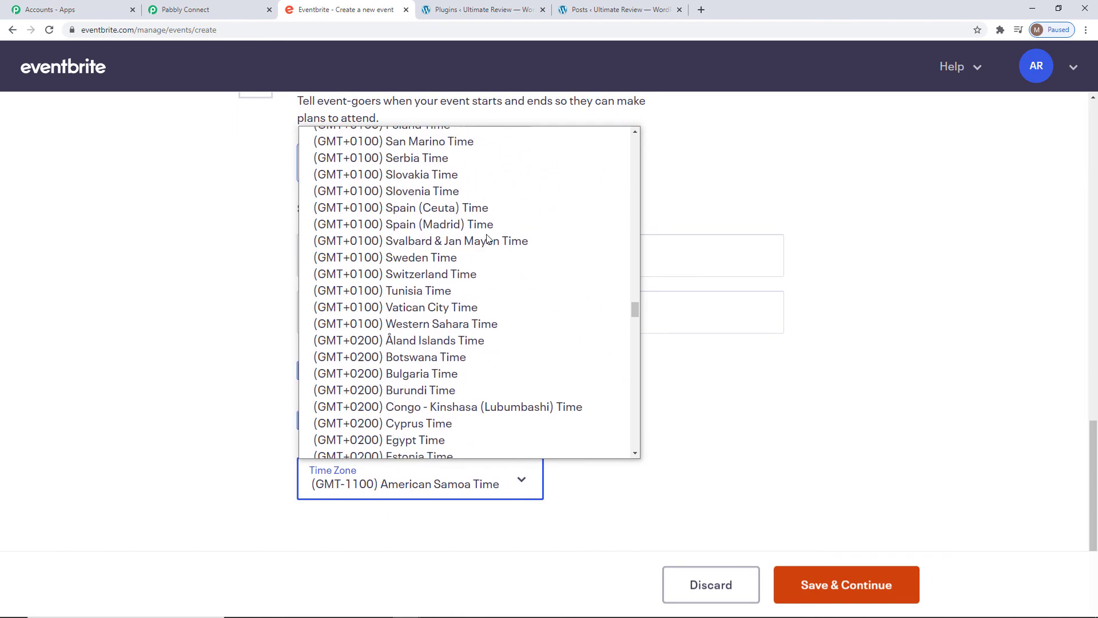
scroll(487, 239, "down", 8)
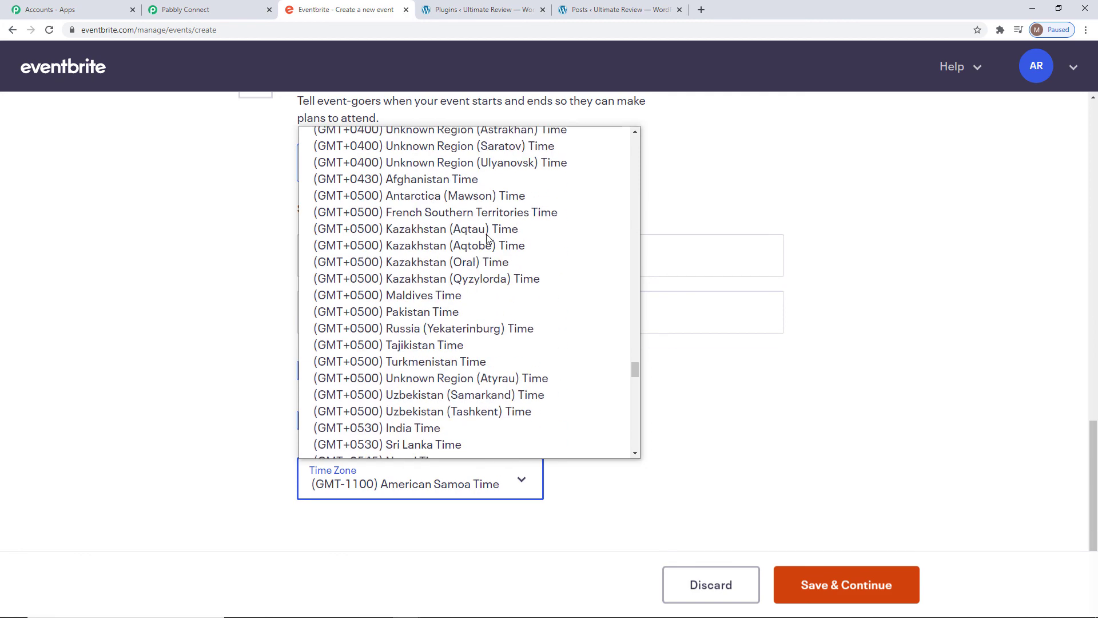
scroll(487, 239, "down", 6)
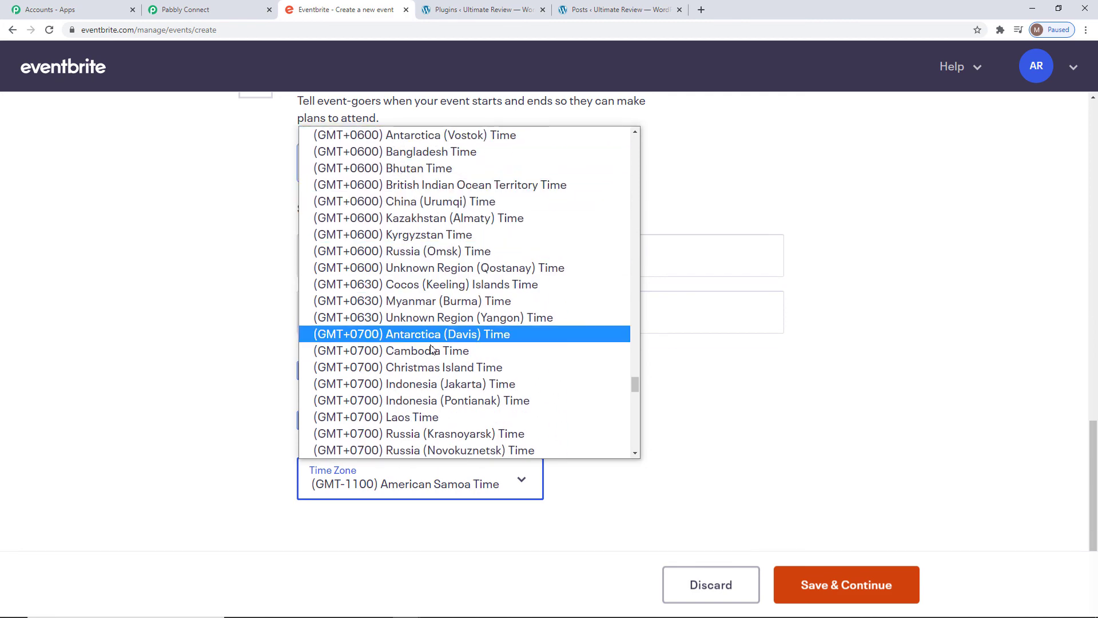
scroll(441, 386, "up", 2)
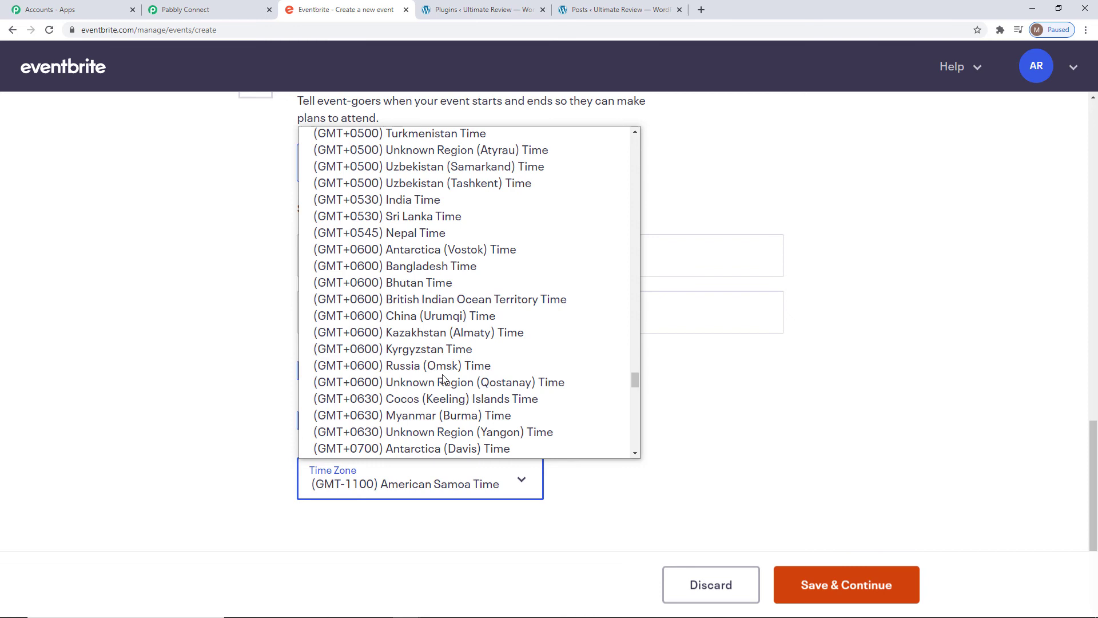
left_click(404, 199)
left_click(831, 573)
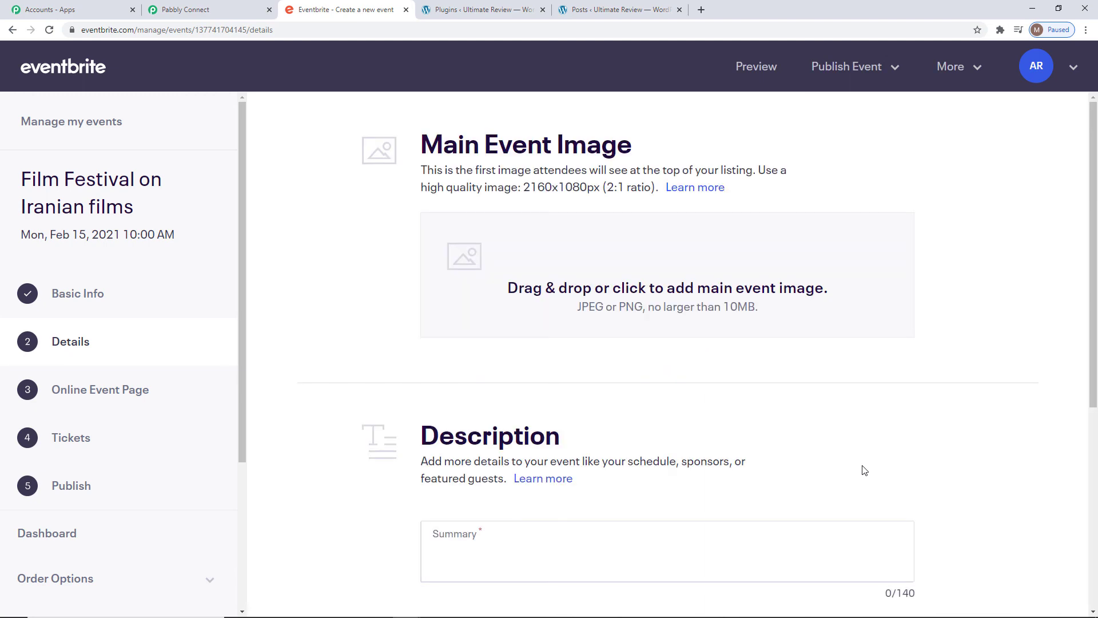
Try to publish the event from the details page and dismiss the dialog
mouse_move(877, 66)
left_click(769, 129)
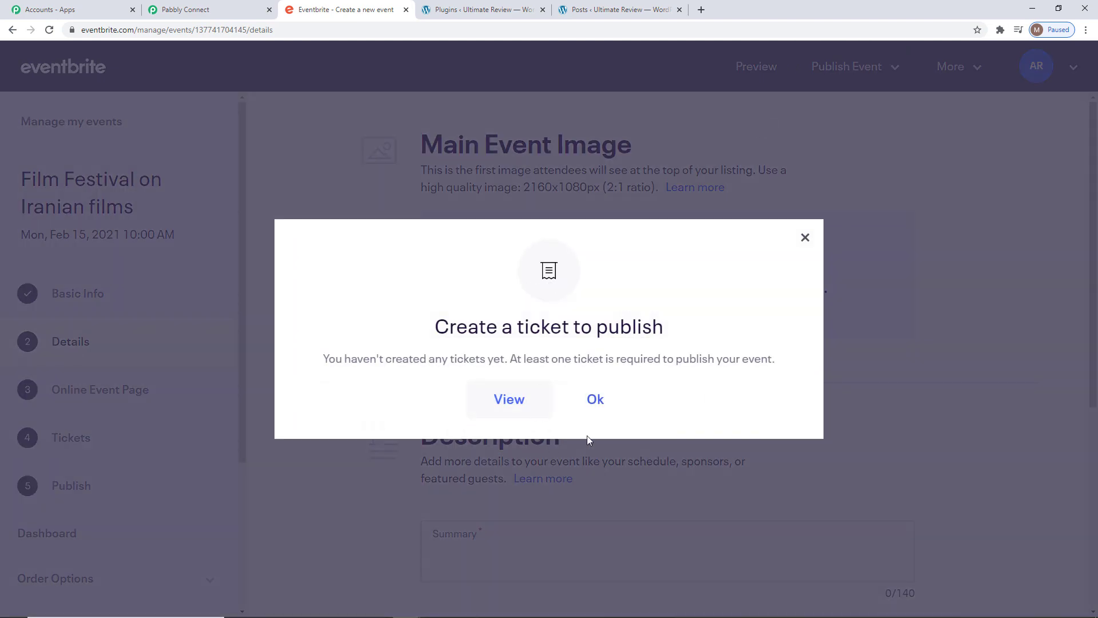
left_click(596, 406)
Enter the summary "This Film Festival will focus on Iranian films and the Genres.", then save the event details and continue
scroll(843, 407, "down", 3)
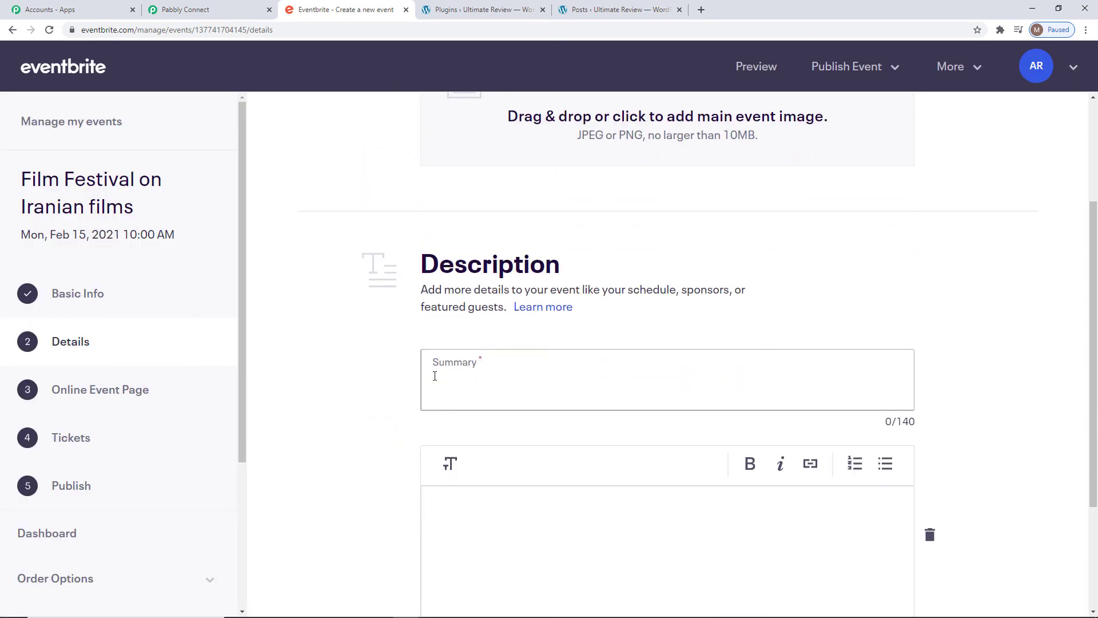
type("This Fil")
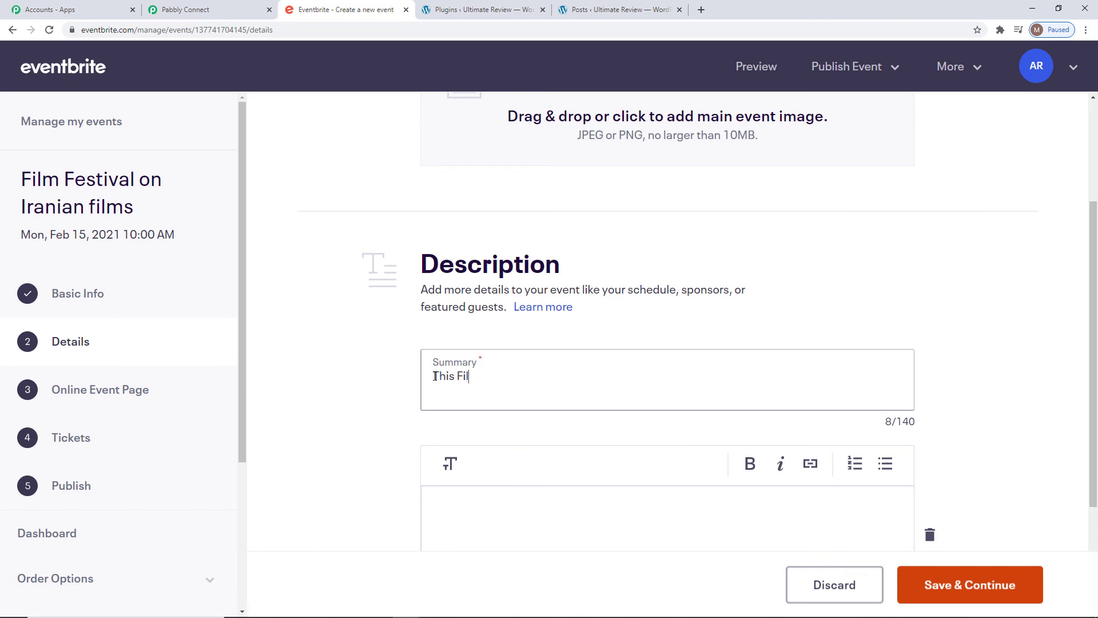
type("m Festival will focus on Ir")
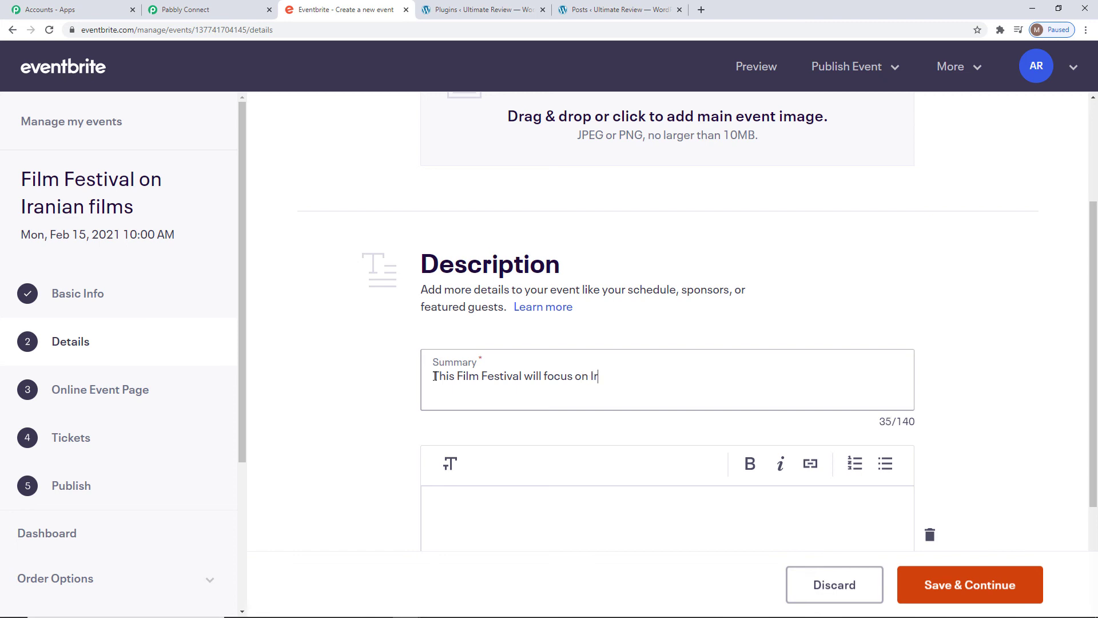
type("anian films and the Genres.")
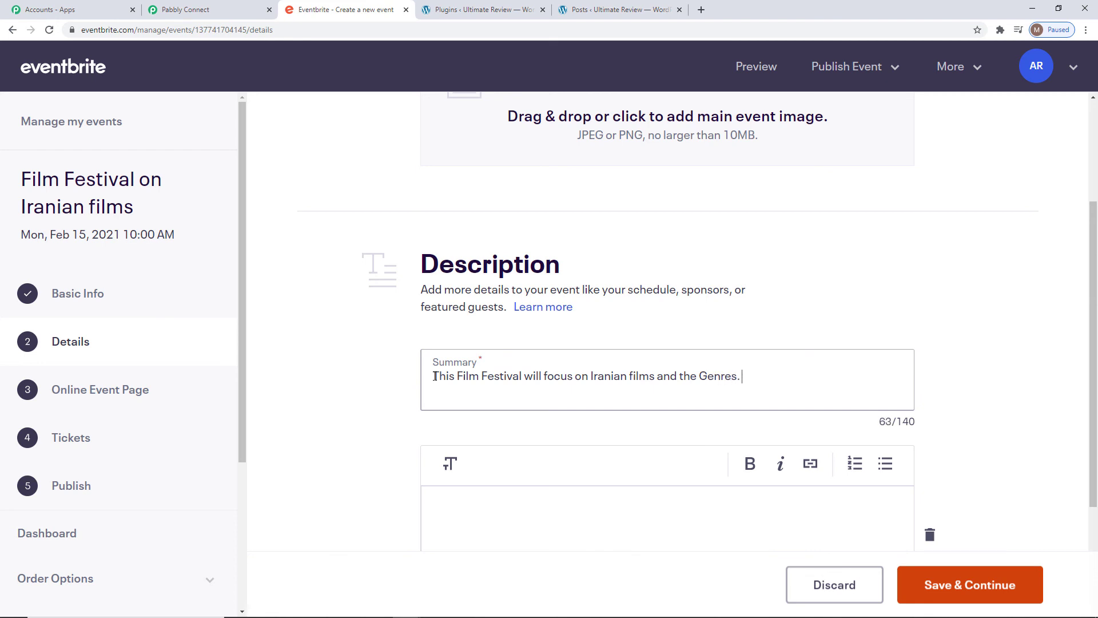
scroll(1018, 475, "down", 3)
left_click(962, 589)
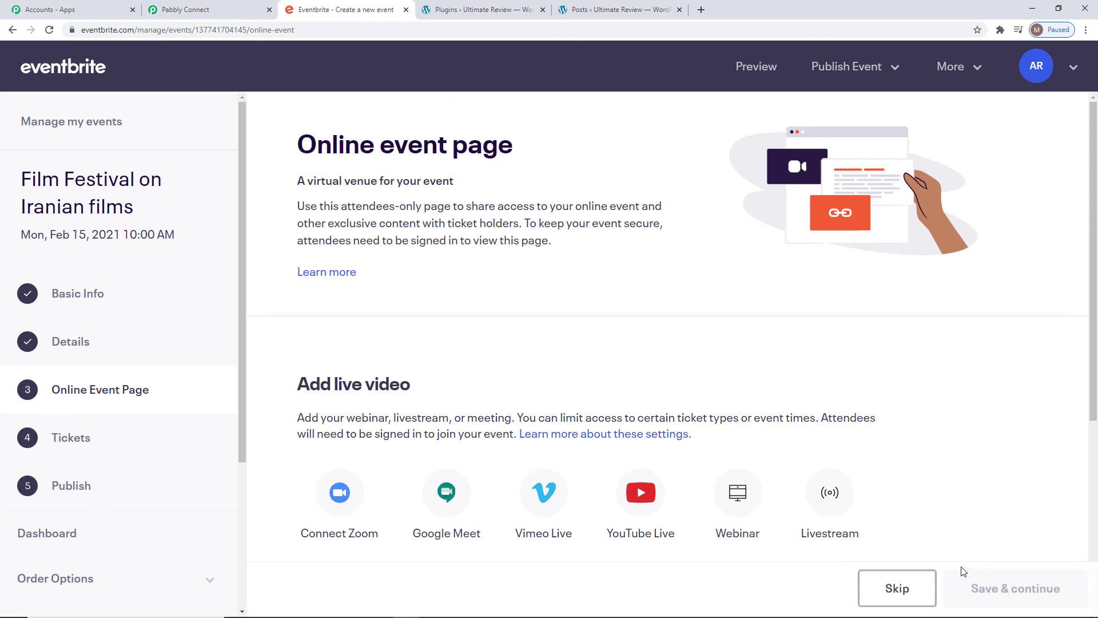
Skip the online event page, then add and save a free General Admission ticket with a quantity of 100
left_click(895, 588)
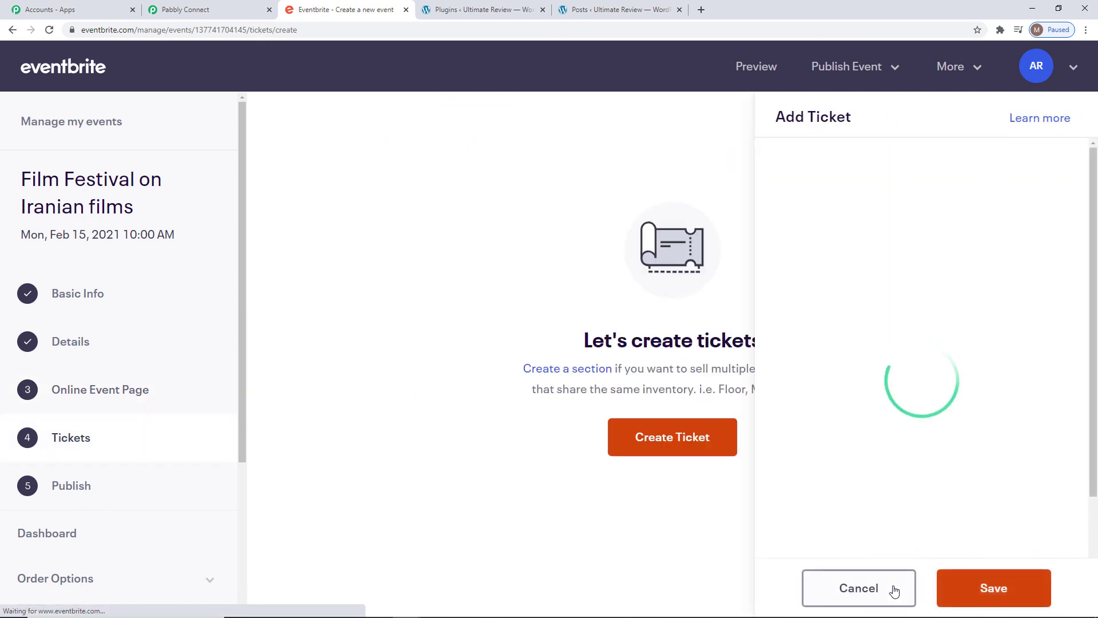
left_click(905, 182)
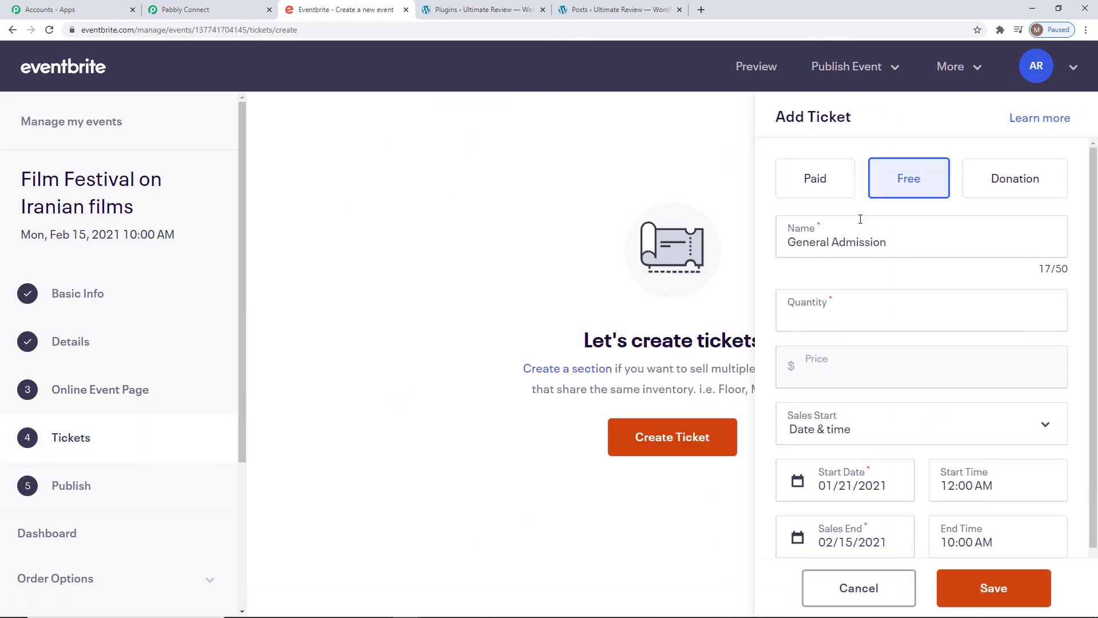
left_click(823, 313)
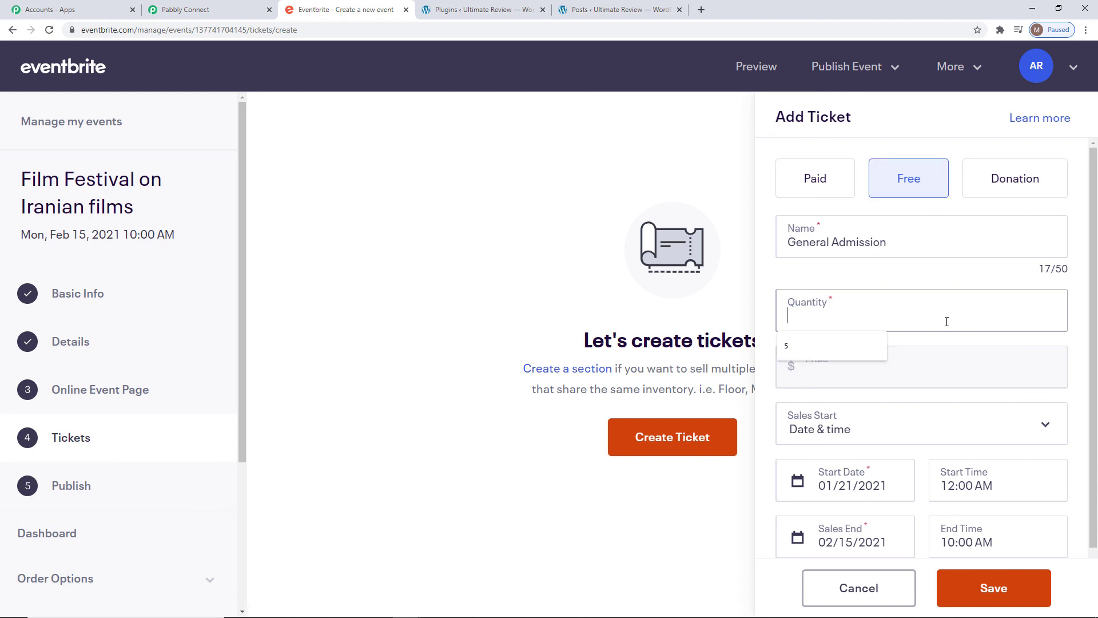
type("100")
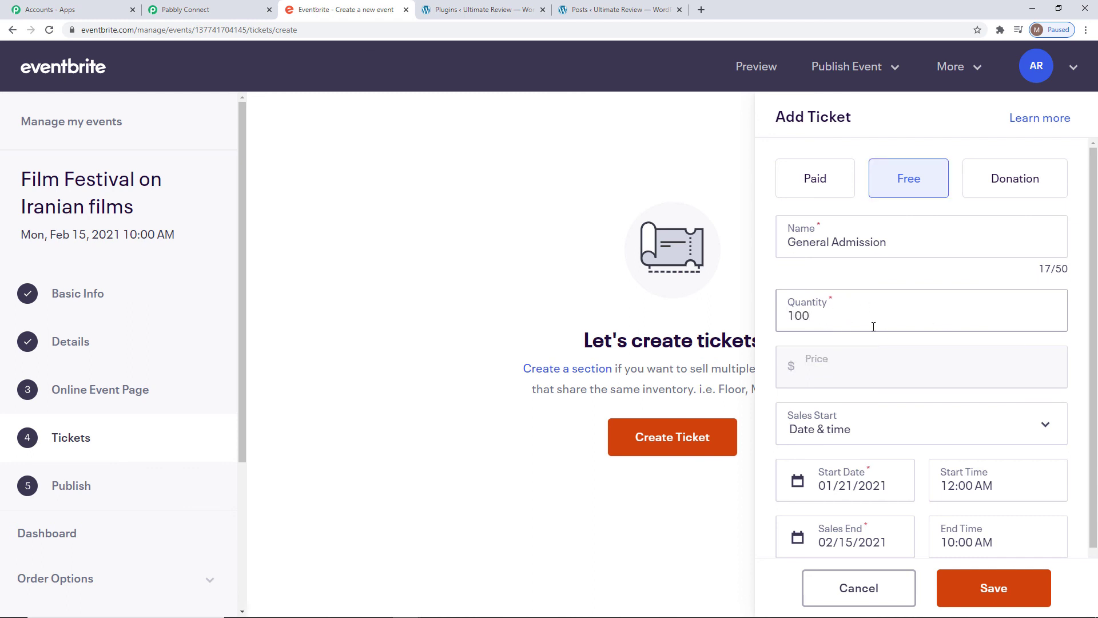
scroll(938, 503, "down", 1)
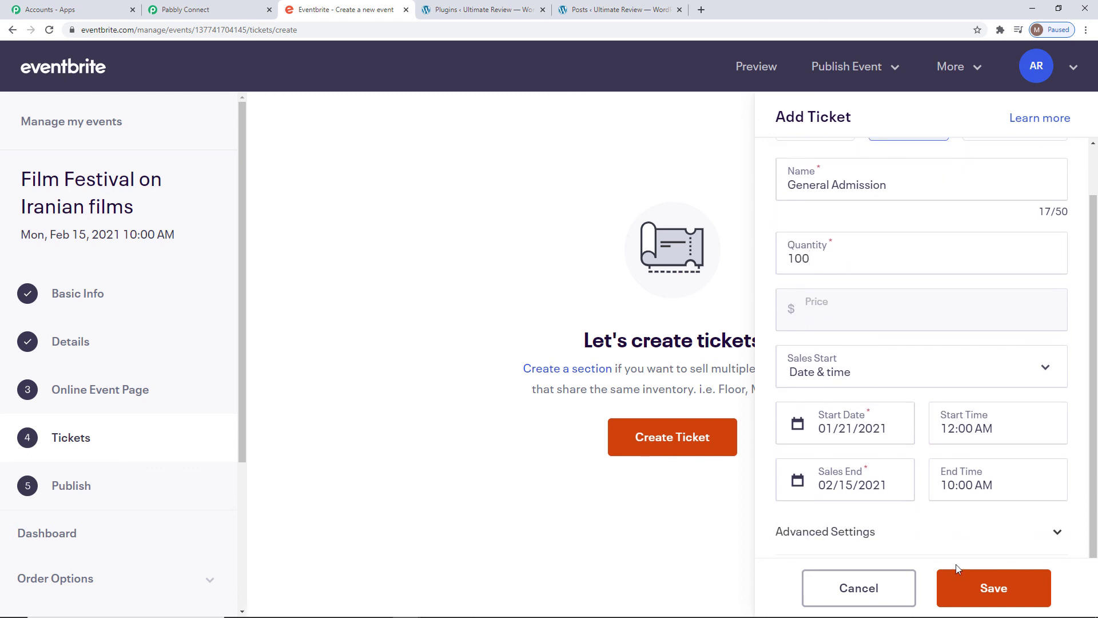
left_click(957, 578)
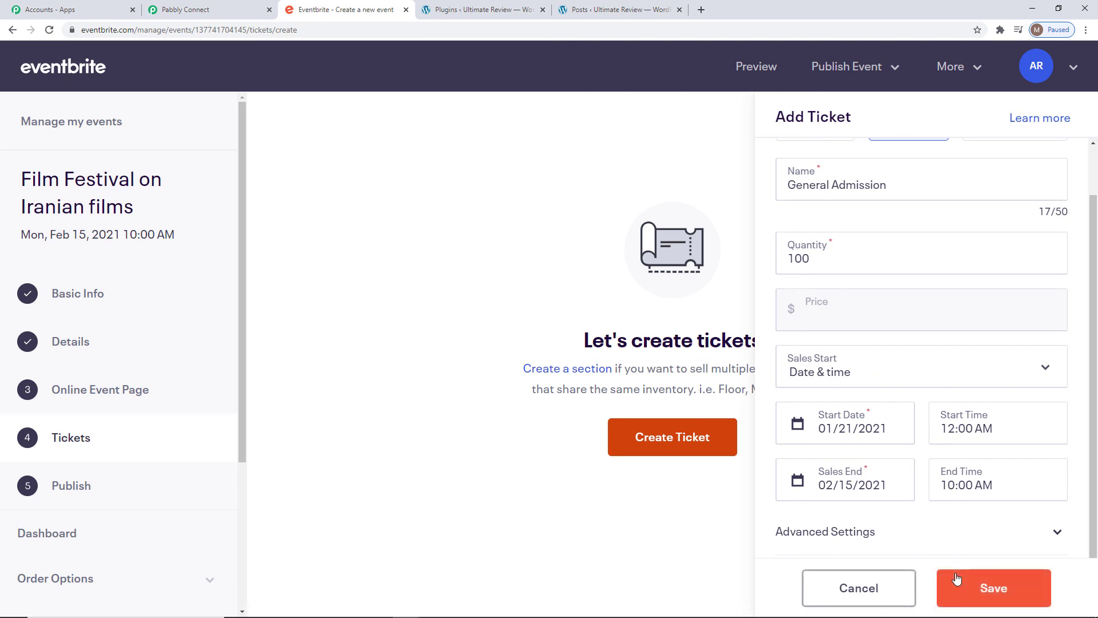
Continue to the publishing stage and publish the Film Festival on Iranian films event
left_click(998, 579)
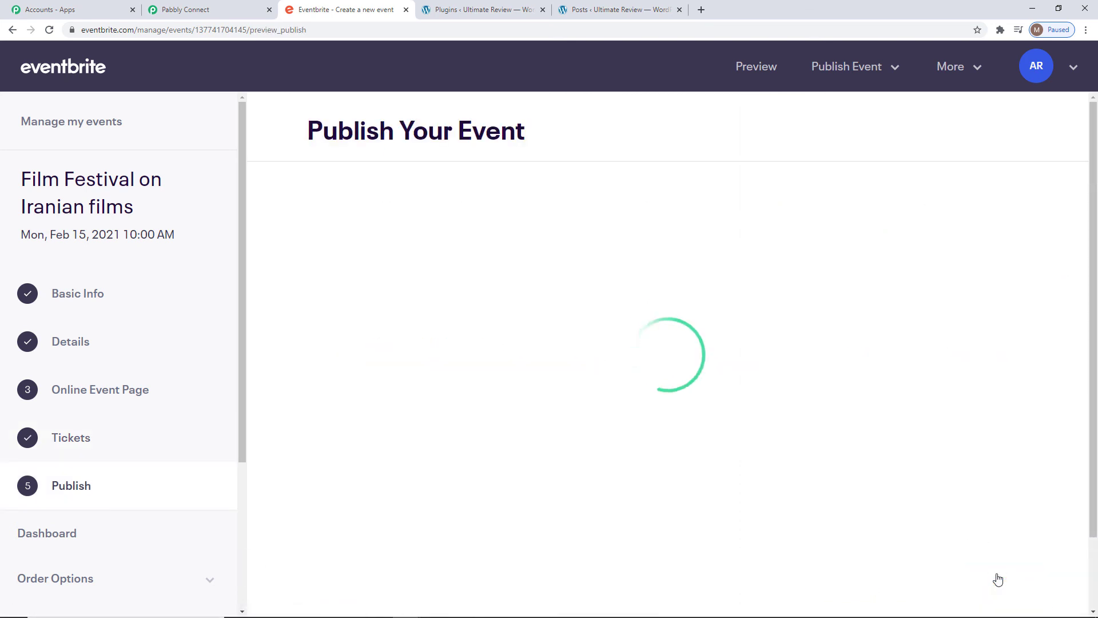
left_click(997, 582)
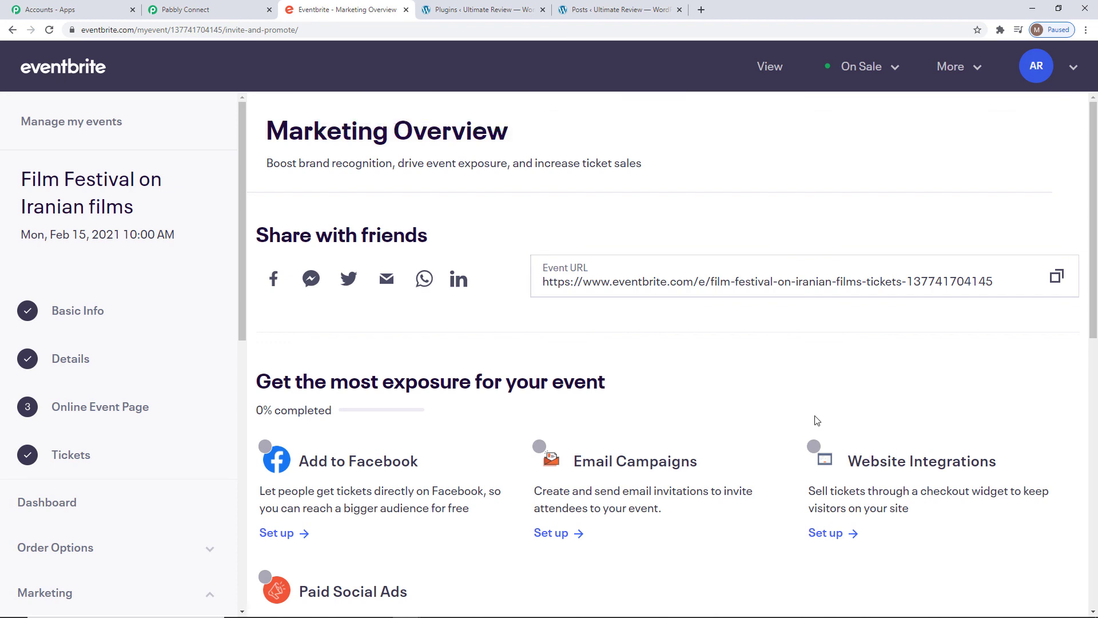
Switch to the WordPress posts list, refresh it, and view the Film Festival on Iranian films post
left_click(609, 9)
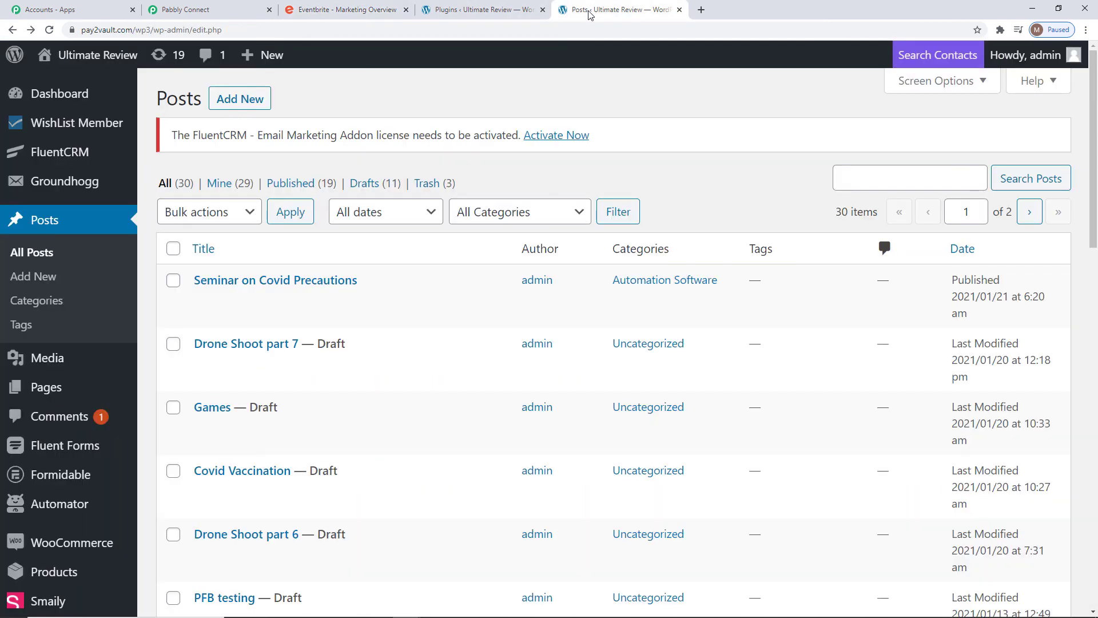
left_click(49, 31)
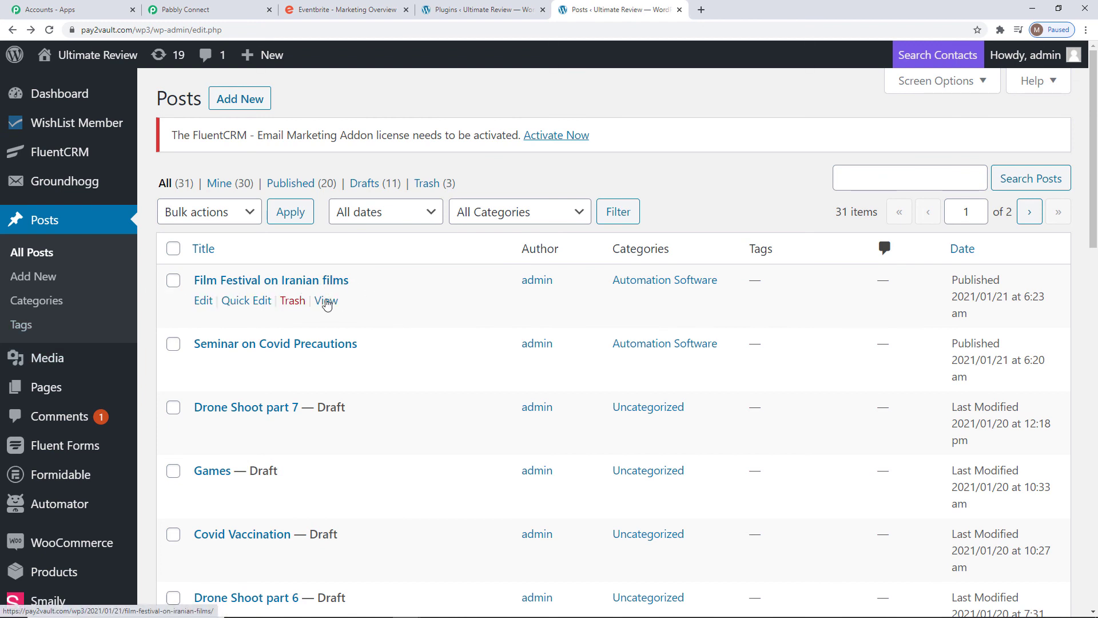
left_click(326, 302)
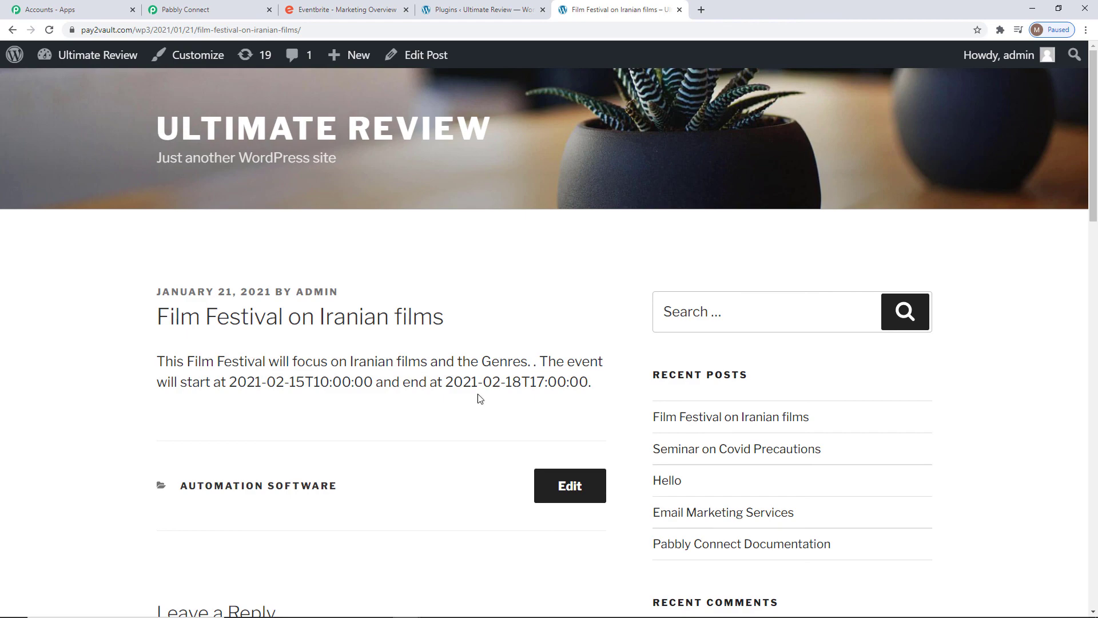
Switch to the Eventbrite to WordPress workflow in Pabbly Connect and collapse the expanded details at its Event Published trigger
left_click(204, 10)
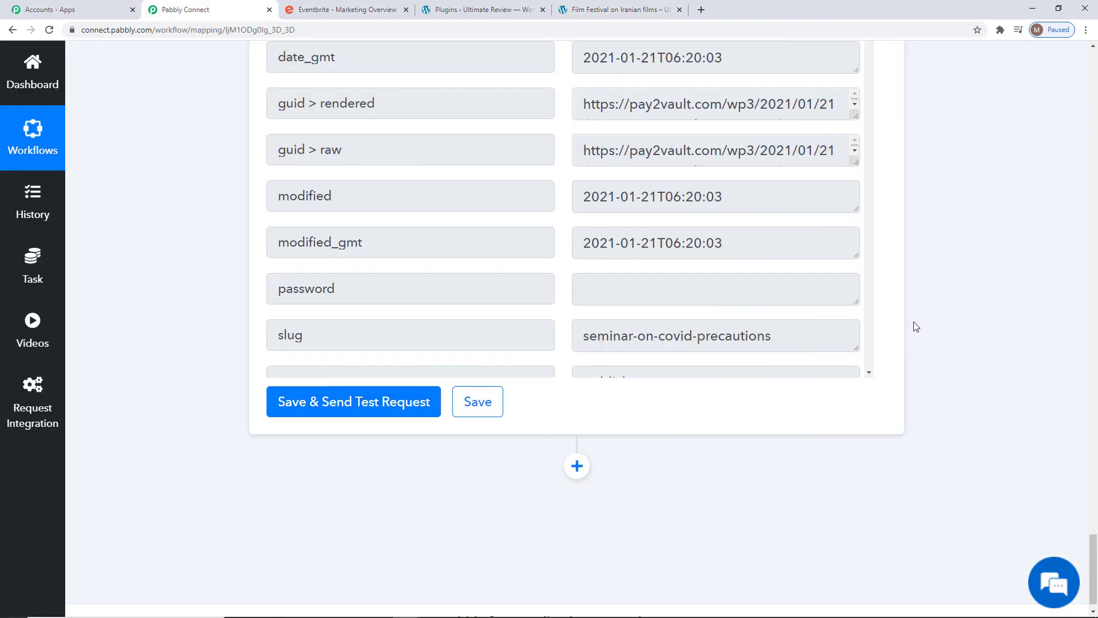
scroll(943, 321, "up", 15)
scroll(947, 322, "up", 3)
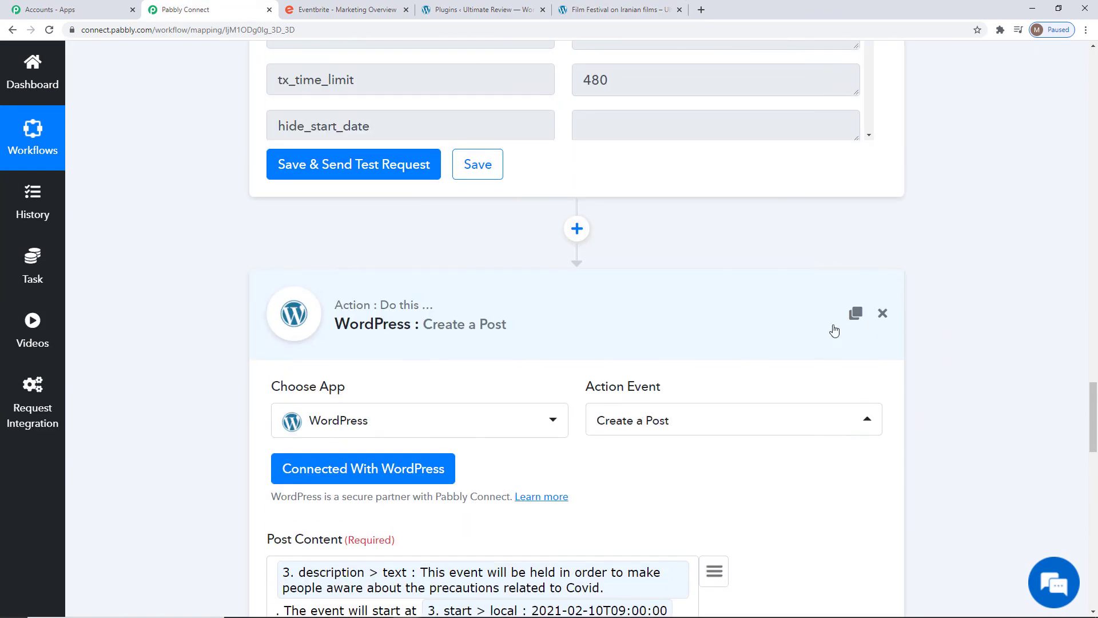
scroll(1020, 345, "up", 10)
scroll(1022, 349, "up", 12)
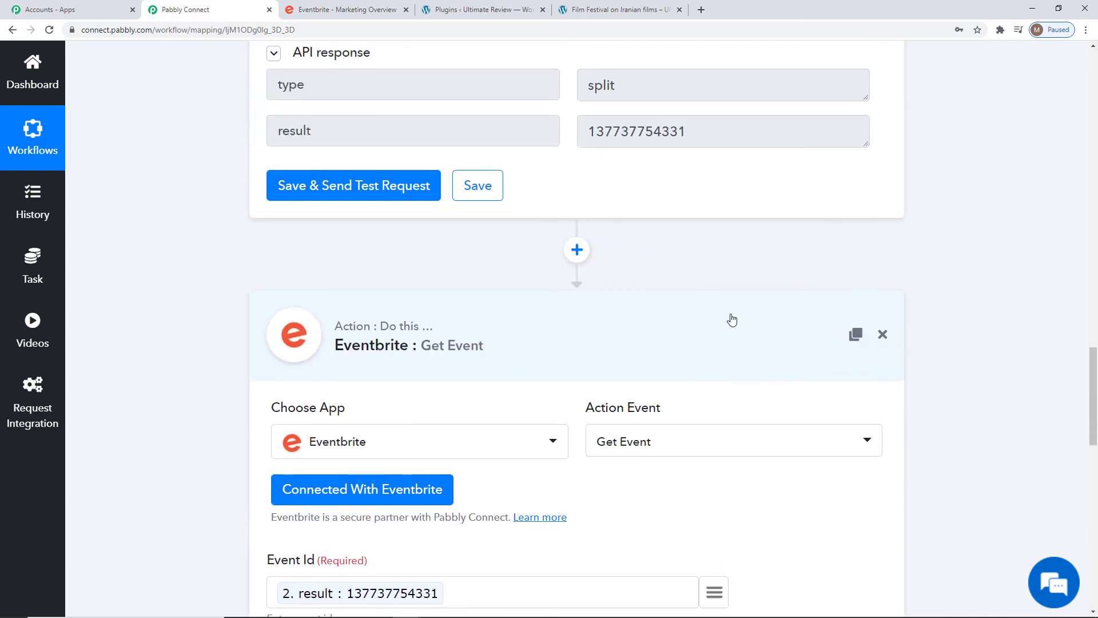
scroll(992, 349, "up", 7)
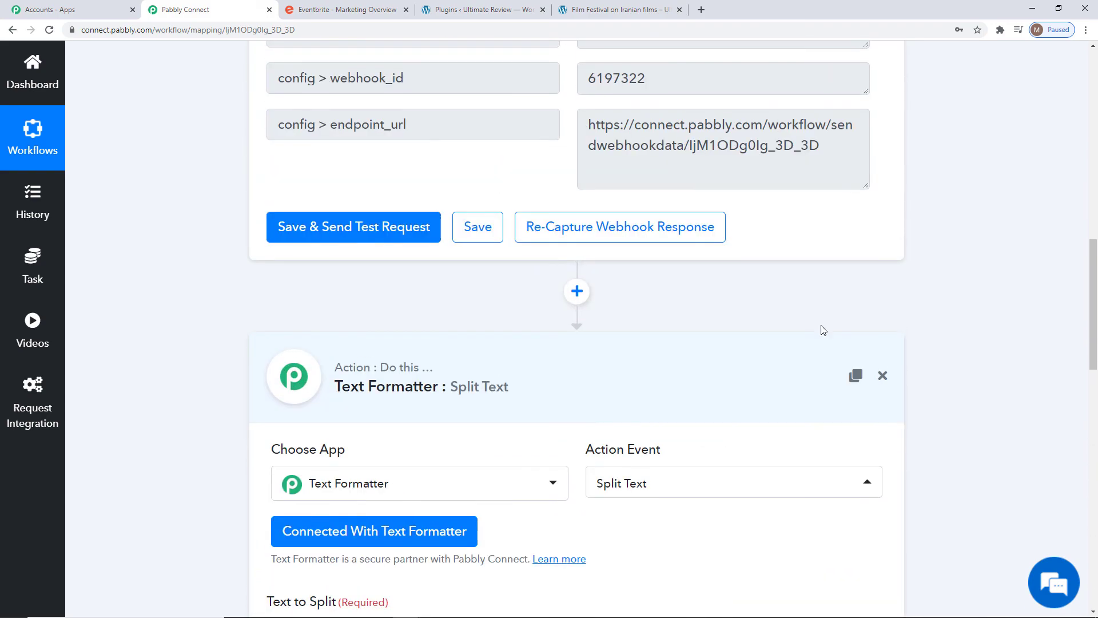
scroll(1005, 316, "up", 12)
scroll(858, 321, "up", 3)
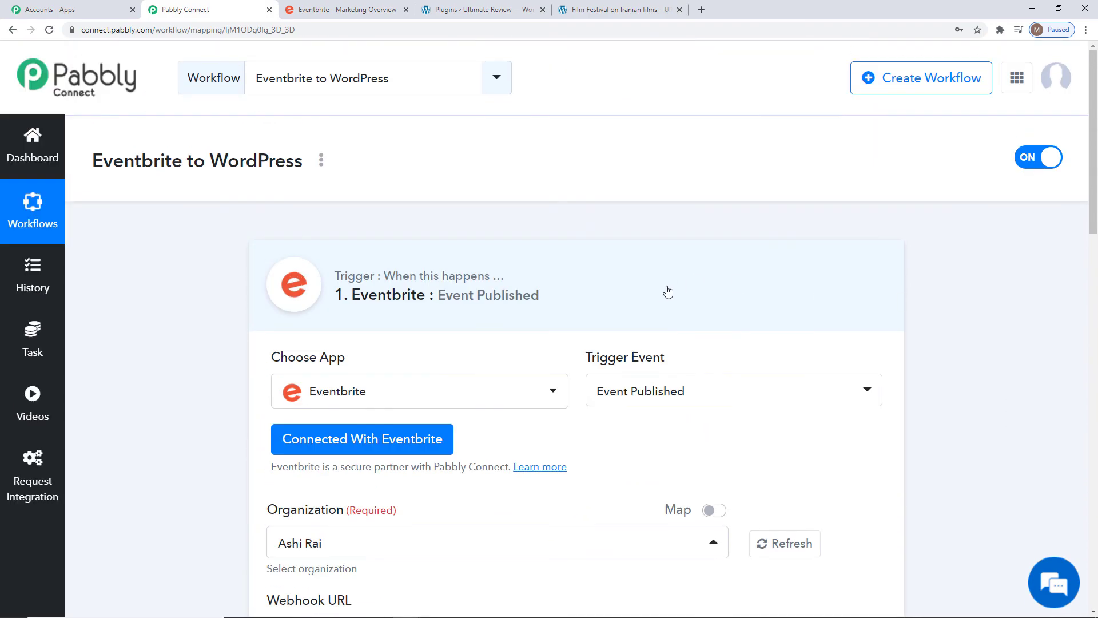
left_click(667, 289)
Review the collapsed workflow sequence from the Eventbrite trigger through the Text Formatter and Get Event actions to the WordPress action
scroll(1023, 356, "down", 2)
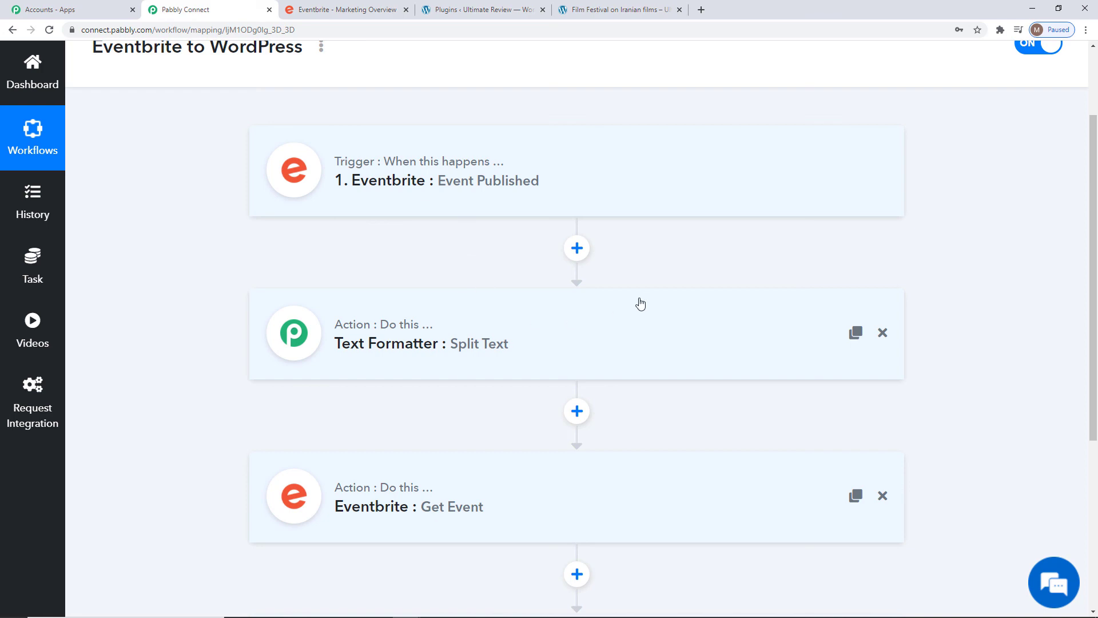
scroll(981, 299, "down", 3)
scroll(988, 301, "down", 1)
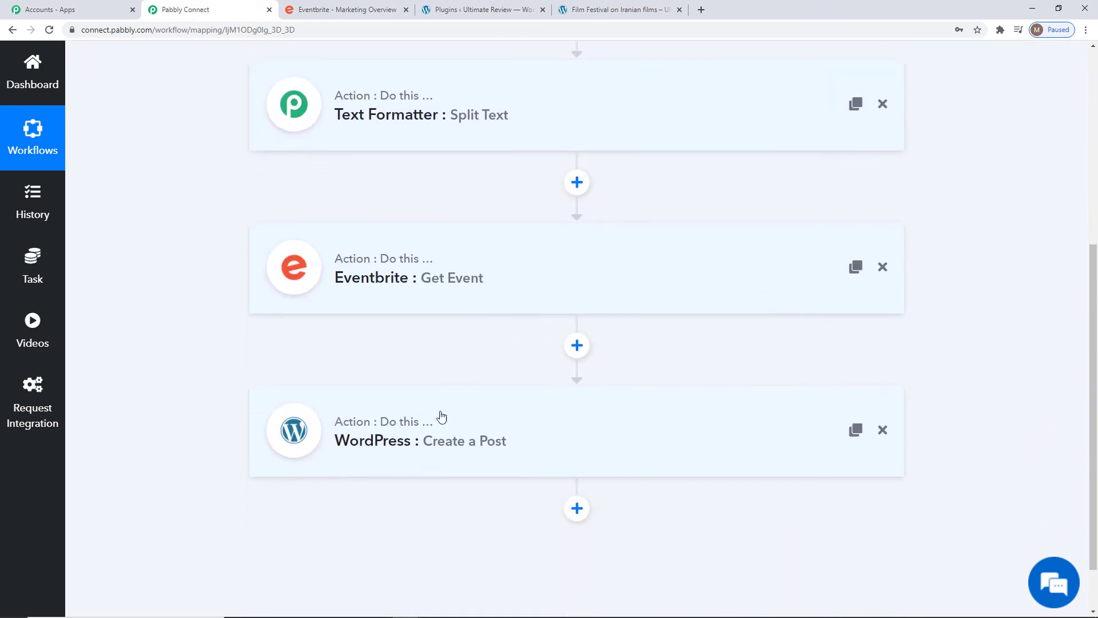
scroll(975, 280, "up", 6)
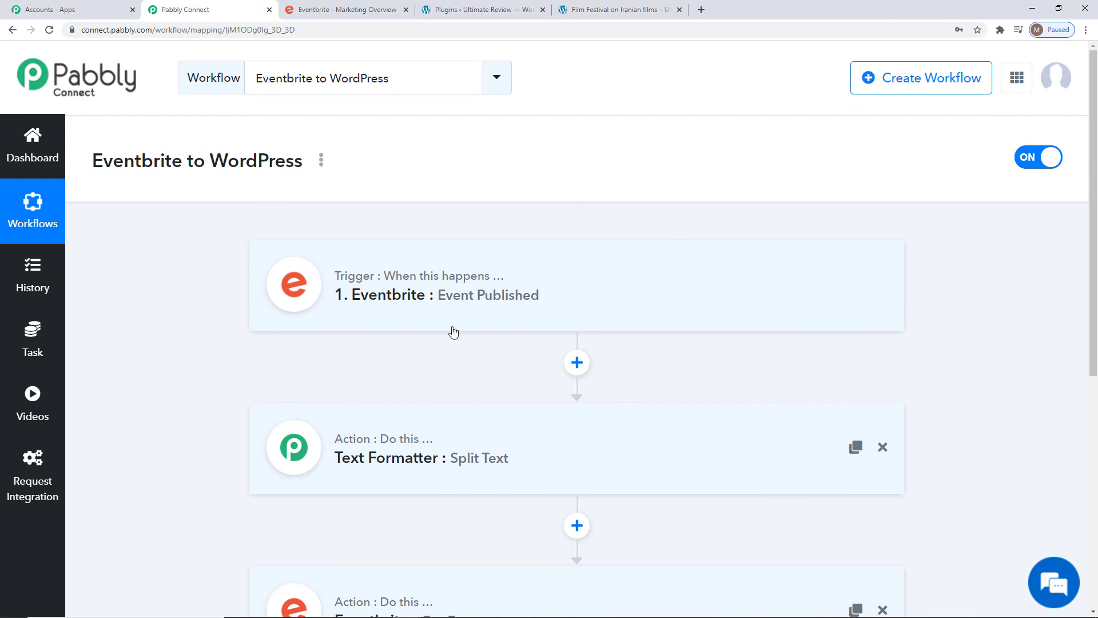
scroll(934, 351, "down", 7)
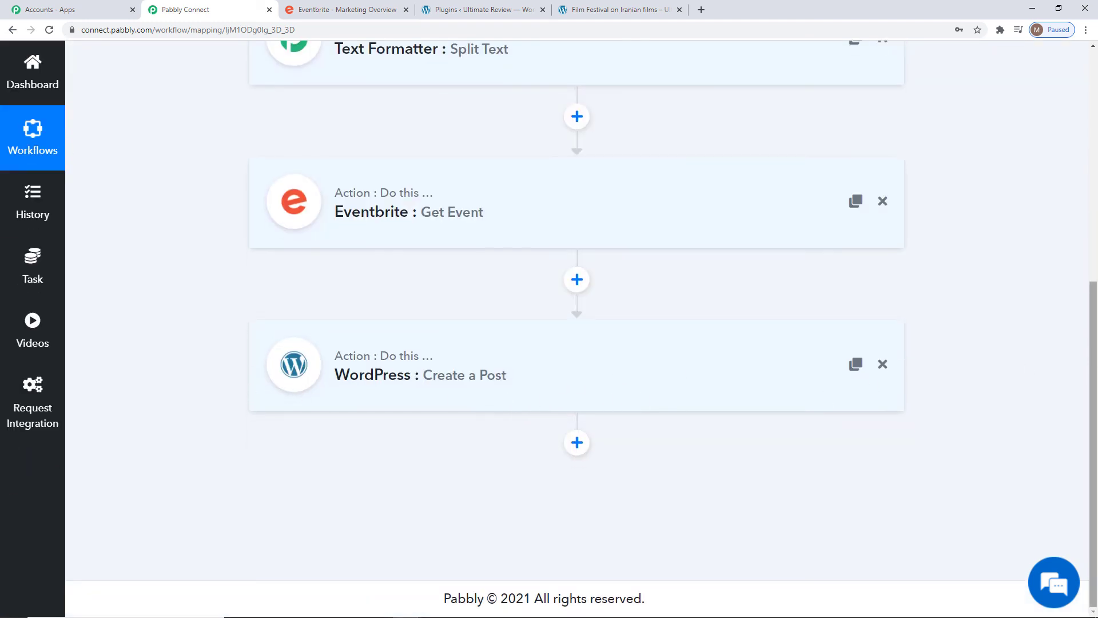
scroll(1031, 341, "up", 7)
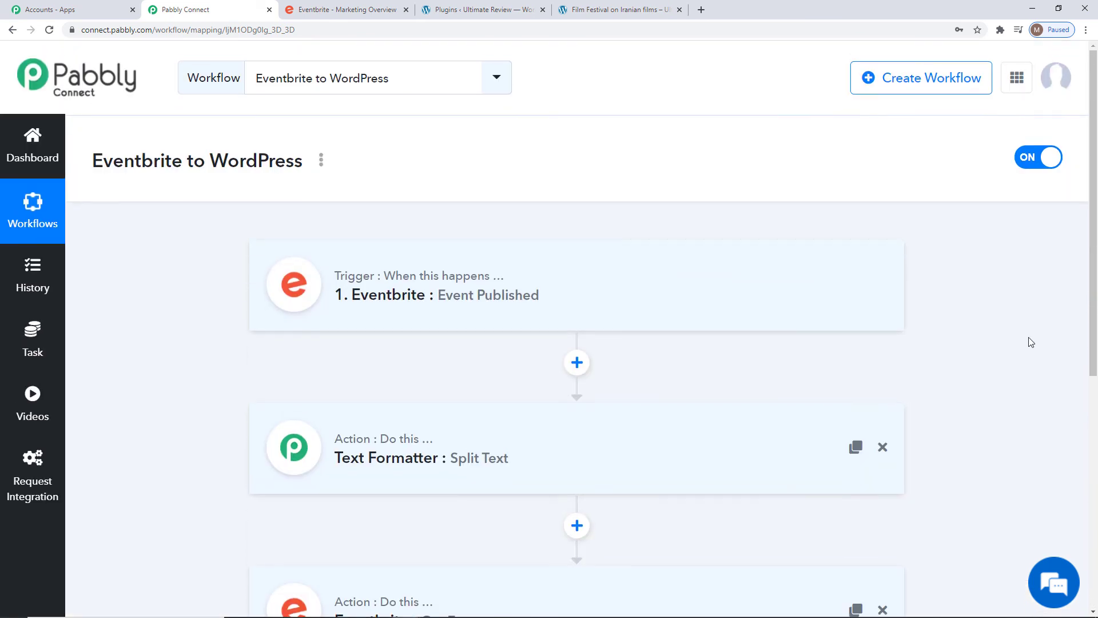